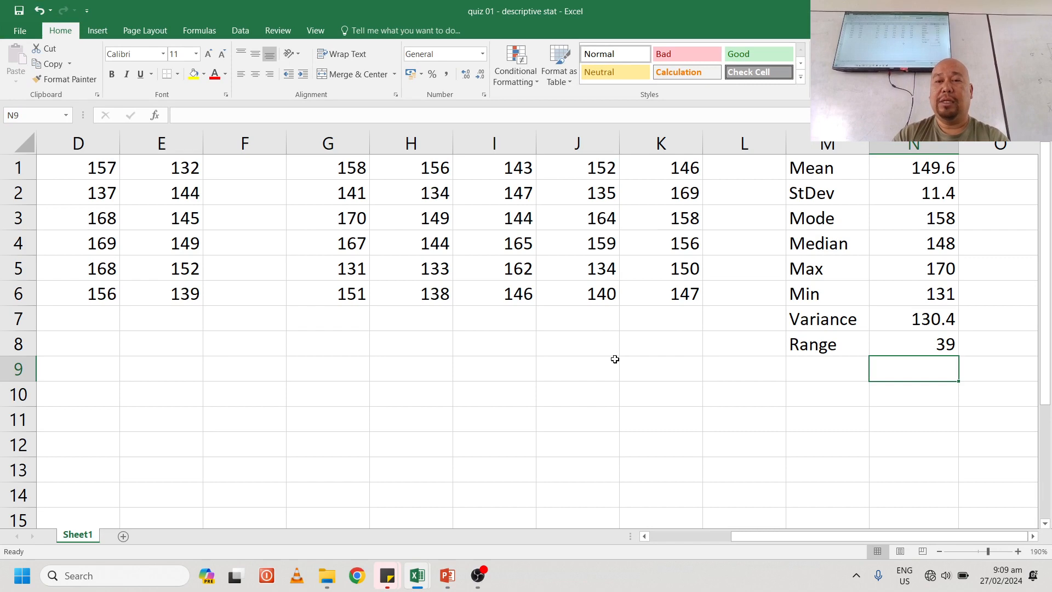
# Clear the existing statistics results beside the Mean to Range labels, in cells N1:N8
pyautogui.click(810, 170)
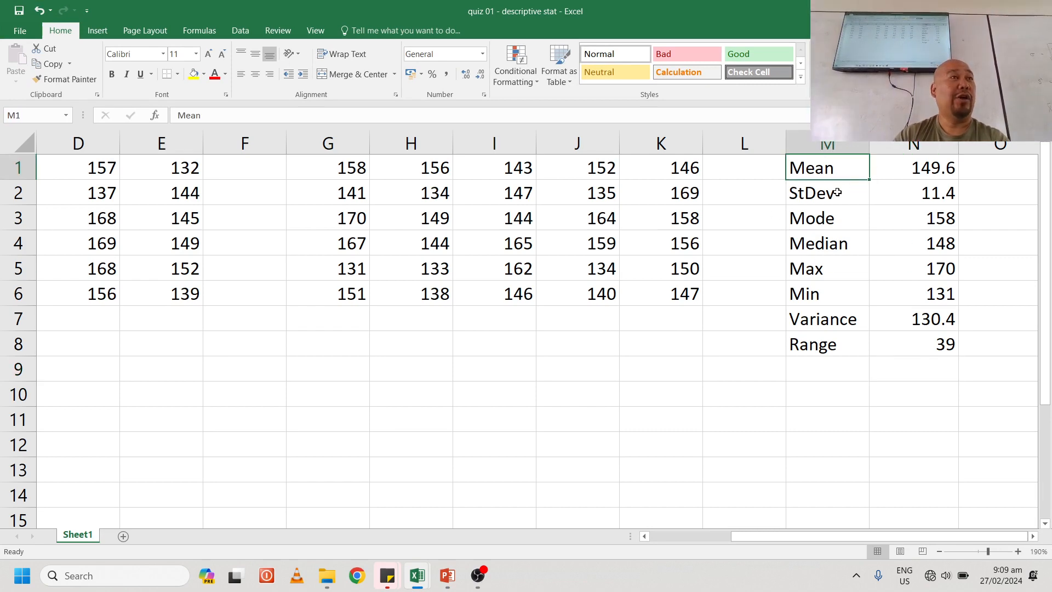
pyautogui.click(924, 170)
pyautogui.keyDown('shift'); pyautogui.click(930, 346); pyautogui.keyUp('shift')
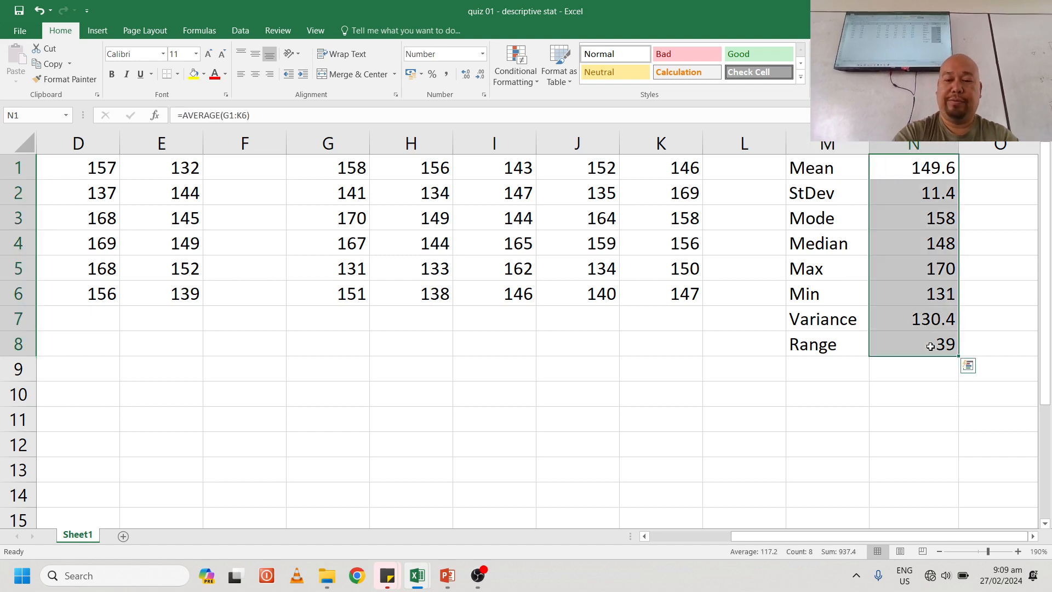
pyautogui.press('Delete')
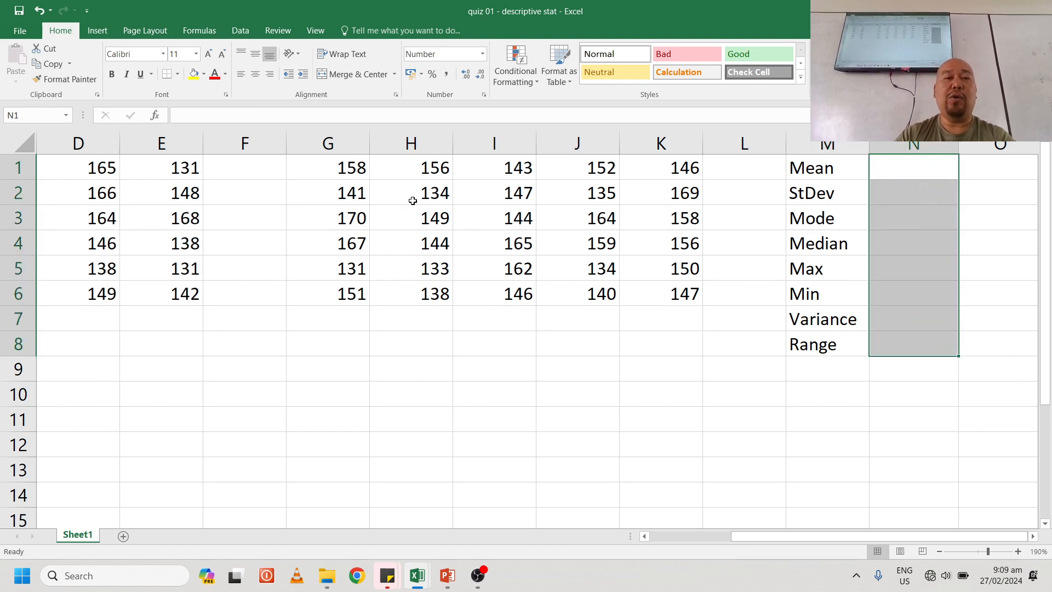
# Apply all borders to the data table in cells G1:K6
pyautogui.click(341, 177)
pyautogui.keyDown('shift'); pyautogui.click(667, 293); pyautogui.keyUp('shift')
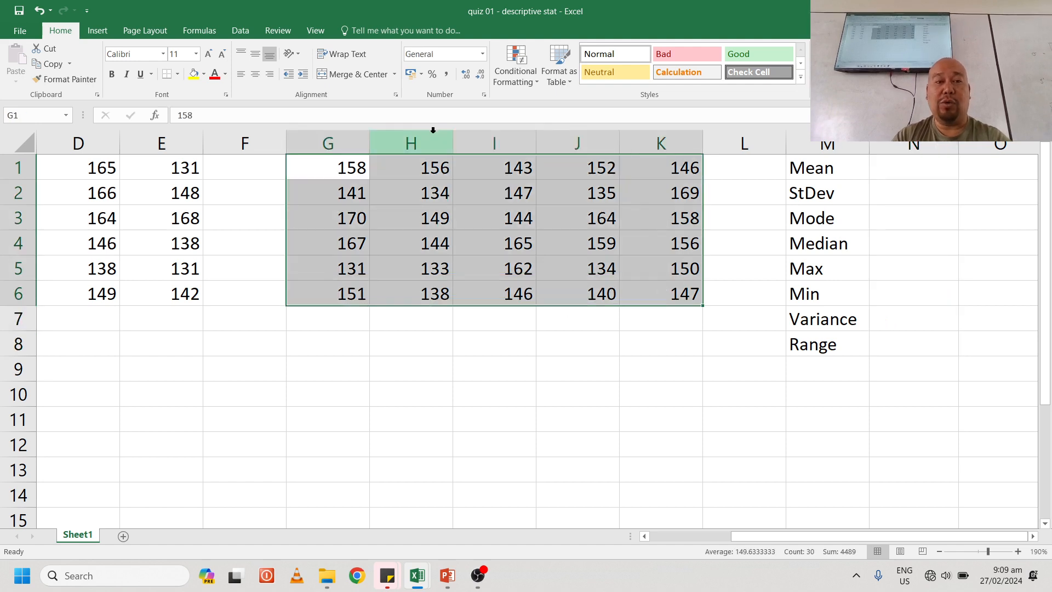
pyautogui.click(178, 74)
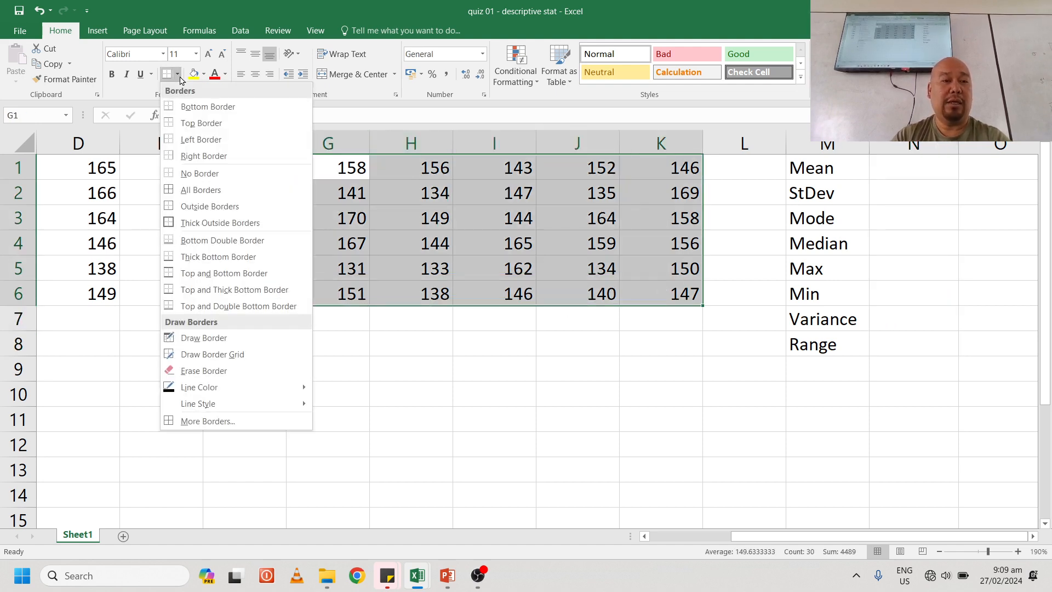
pyautogui.click(197, 189)
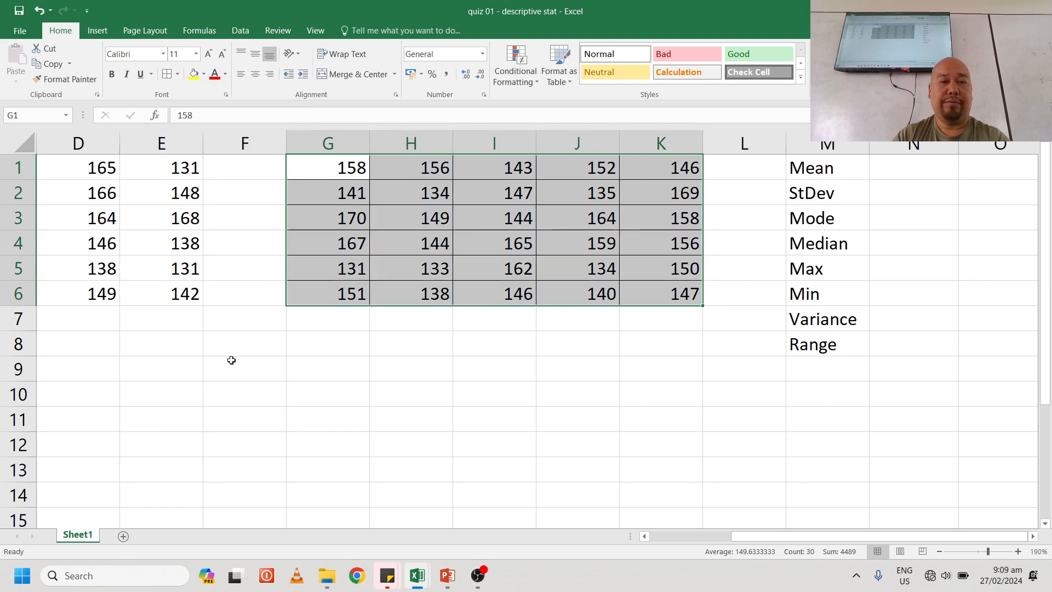
pyautogui.click(230, 360)
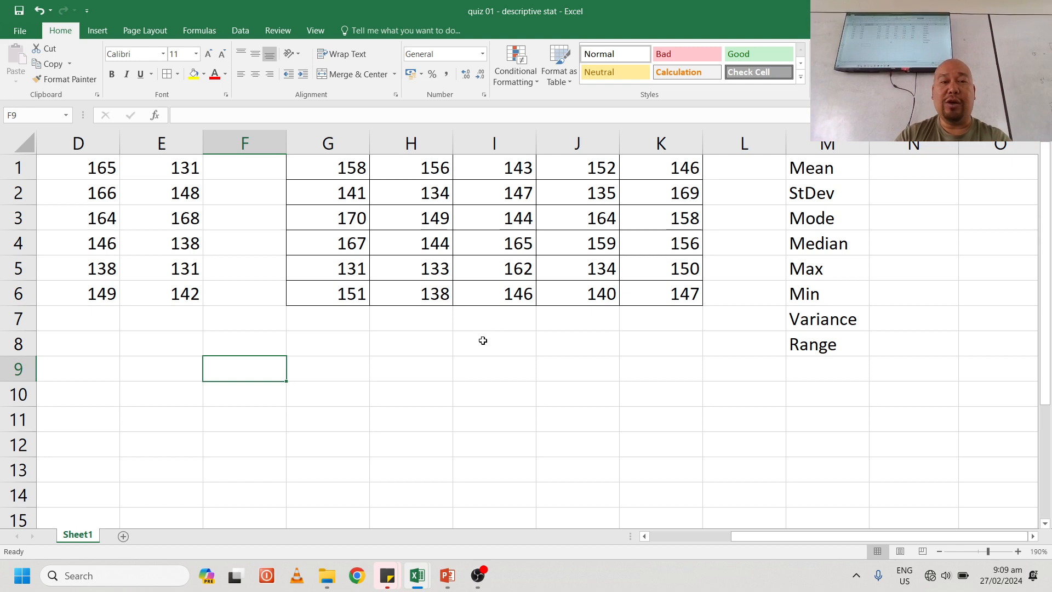
# Calculate the total of the bordered data in cell G9 with the formula =SUM(G1:K6)
pyautogui.click(334, 364)
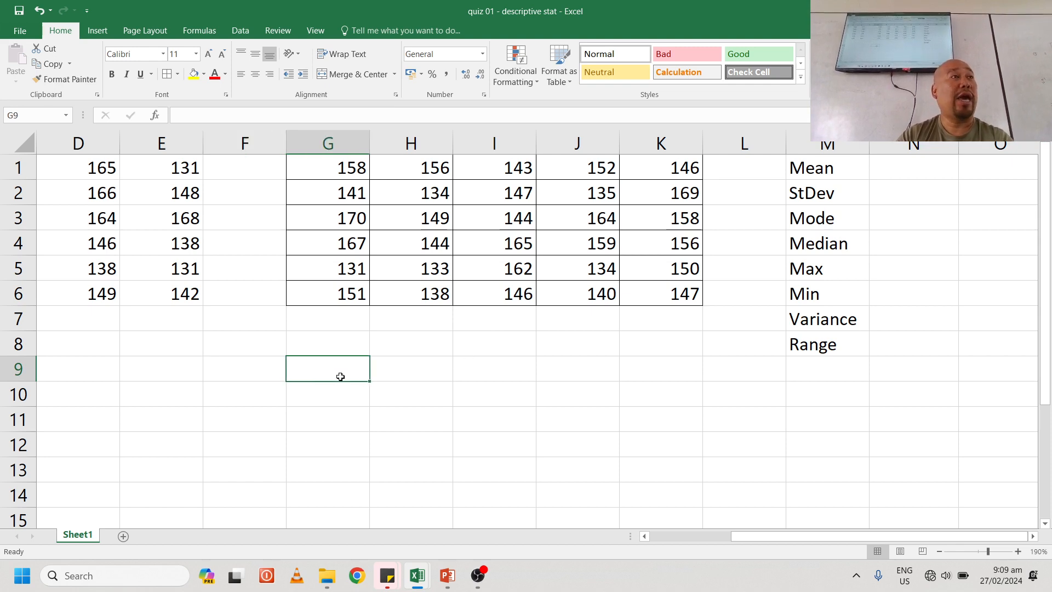
pyautogui.write('=')
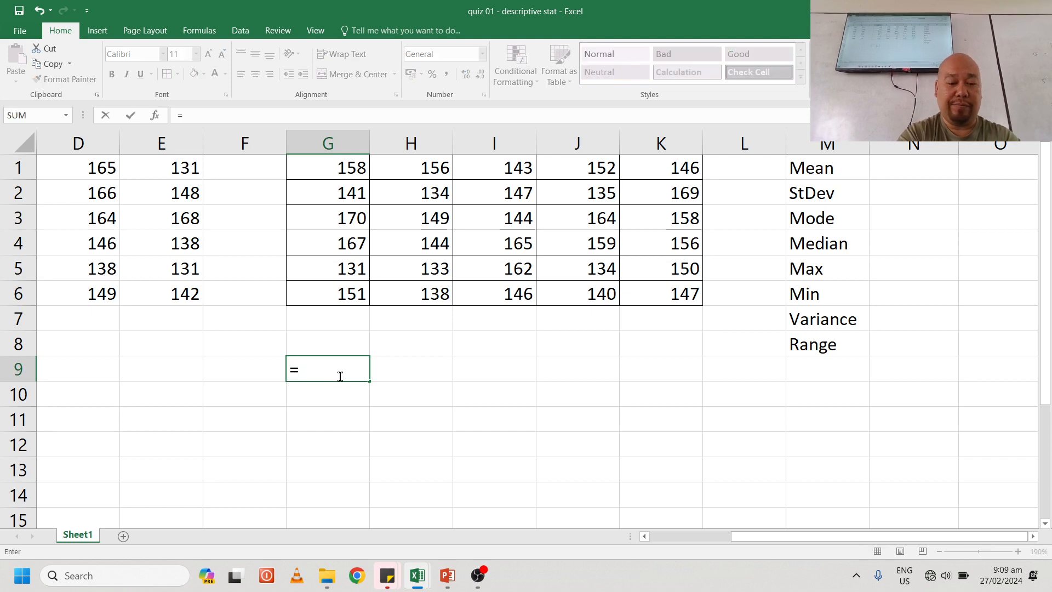
pyautogui.write('sum(')
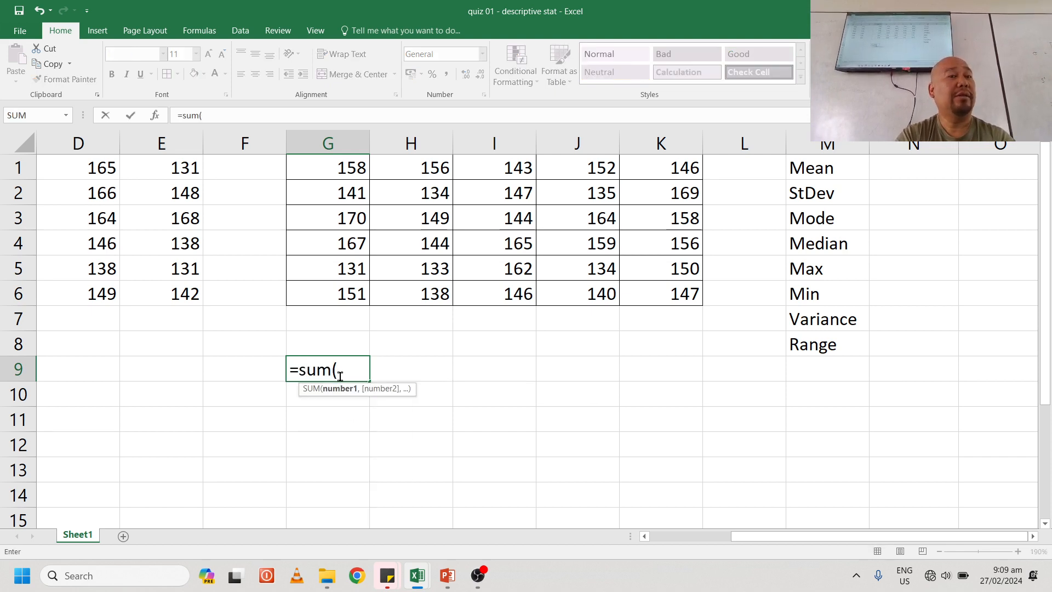
pyautogui.press('Up')
pyautogui.press('Up')
pyautogui.press('Up')
pyautogui.hotkey('shift', 'Up')
pyautogui.hotkey('shift', 'Up')
pyautogui.hotkey('shift', 'Up')
pyautogui.hotkey('shift', 'Up')
pyautogui.hotkey('shift', 'Up')
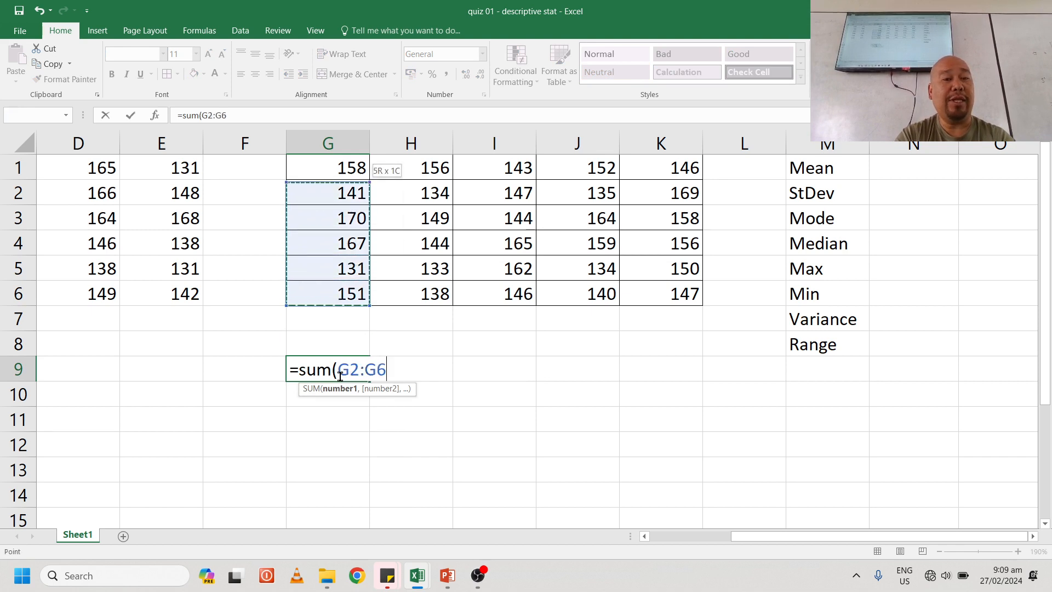
pyautogui.hotkey('shift', 'Right')
pyautogui.hotkey('shift', 'Right')
pyautogui.hotkey('shift', 'Right')
pyautogui.hotkey('shift', 'Right')
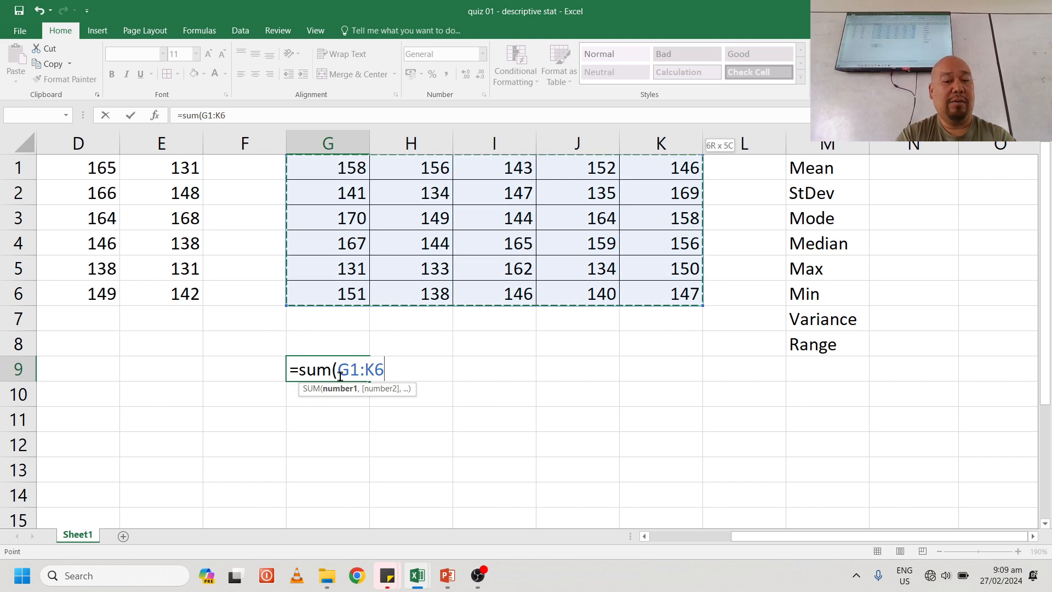
pyautogui.write(')')
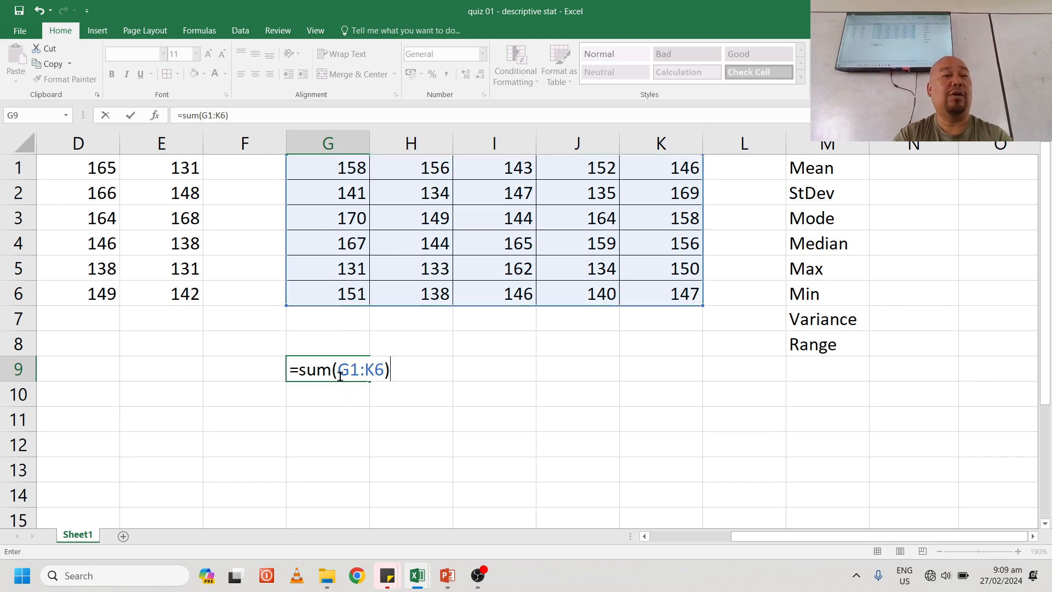
pyautogui.press('Return')
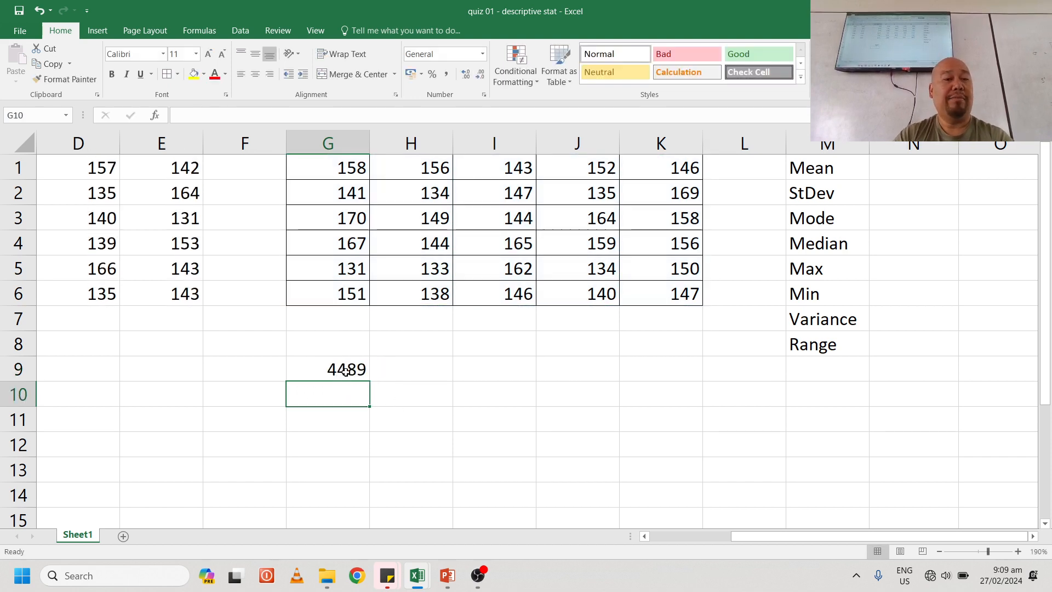
# Label the total by entering "sum" in cell F9
pyautogui.click(345, 373)
pyautogui.click(246, 372)
pyautogui.write('sum')
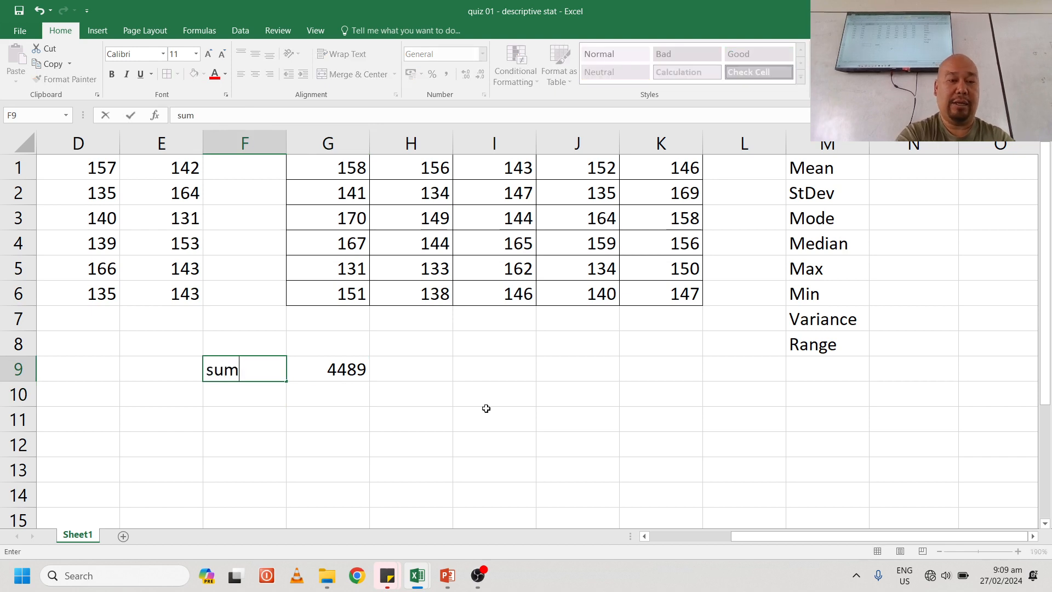
pyautogui.hotkey('ctrl', 'Return')
pyautogui.press('Right')
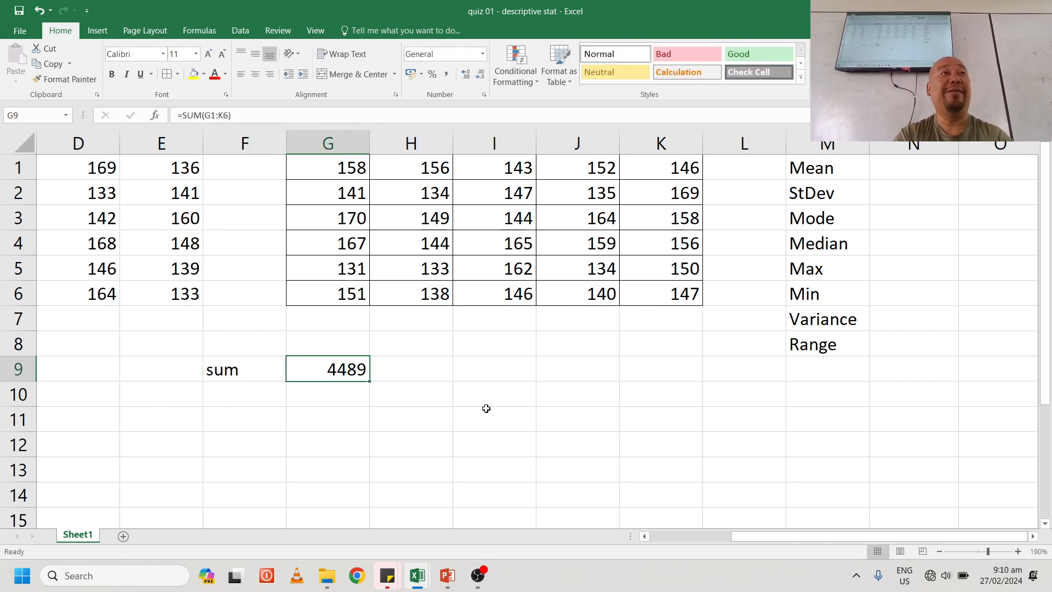
# Enter the label "mean" in F10 and calculate the mean manually in G10 with =G9/30
pyautogui.press('Down')
pyautogui.press('Left')
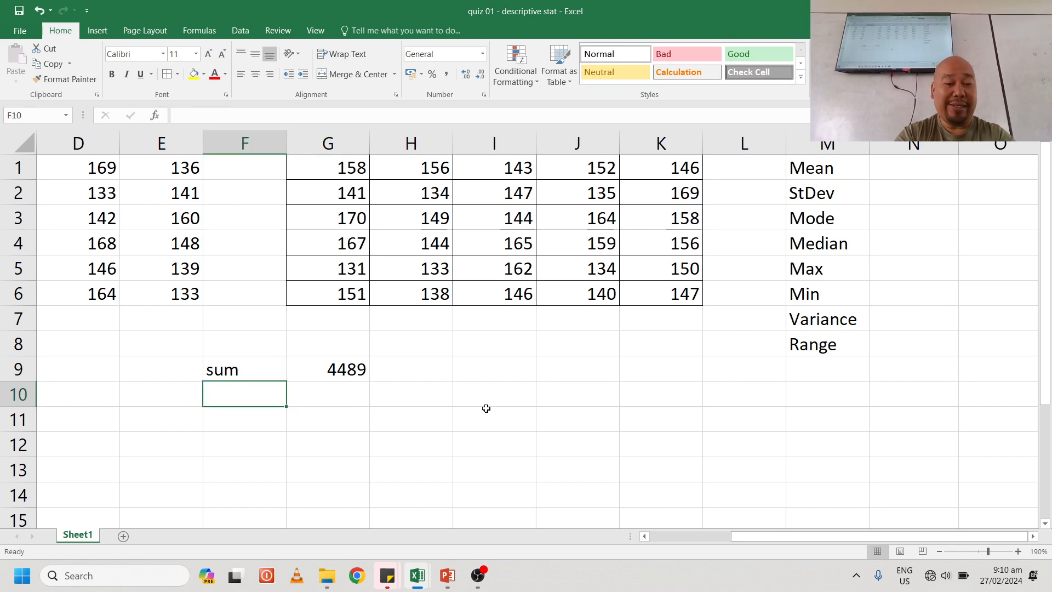
pyautogui.write('mean')
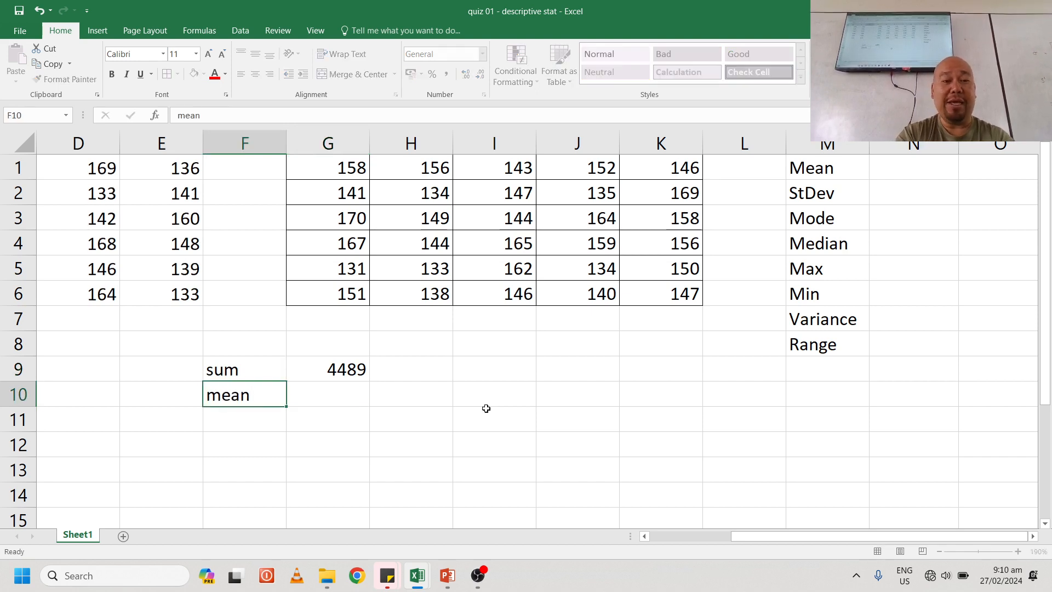
pyautogui.press('Right')
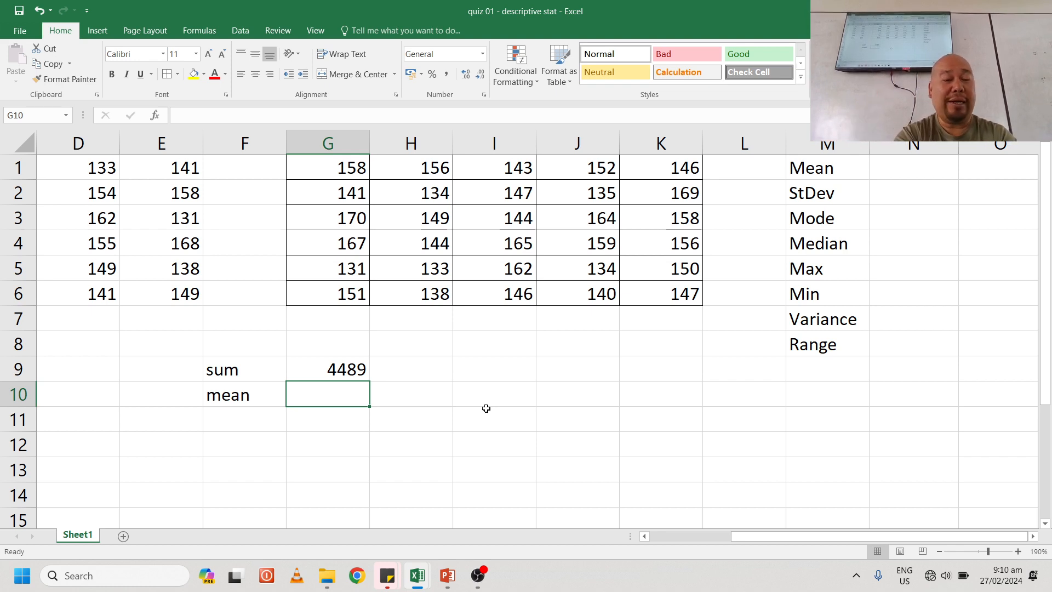
pyautogui.write('=')
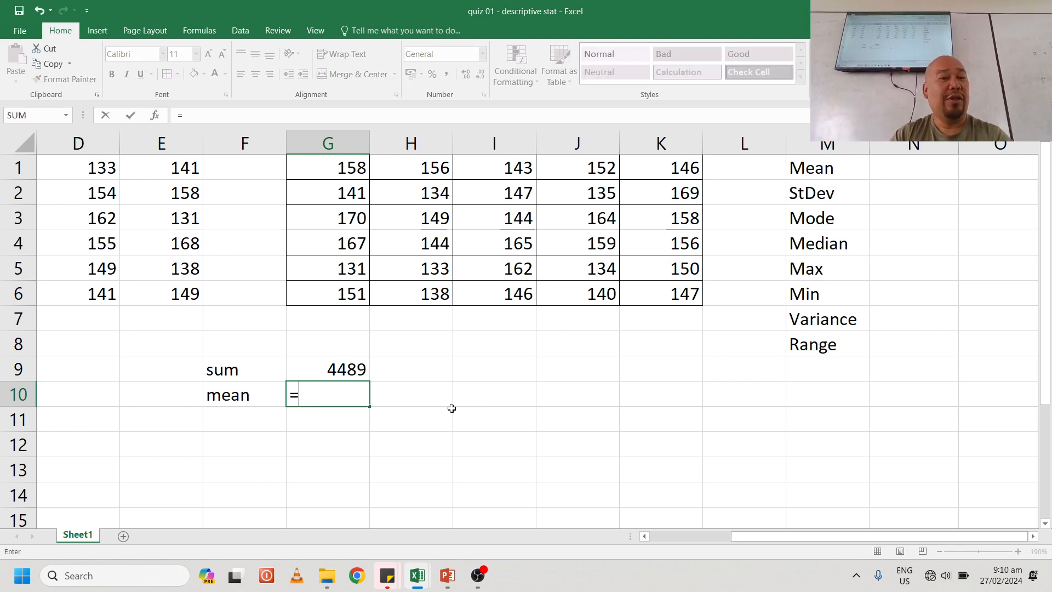
pyautogui.click(351, 369)
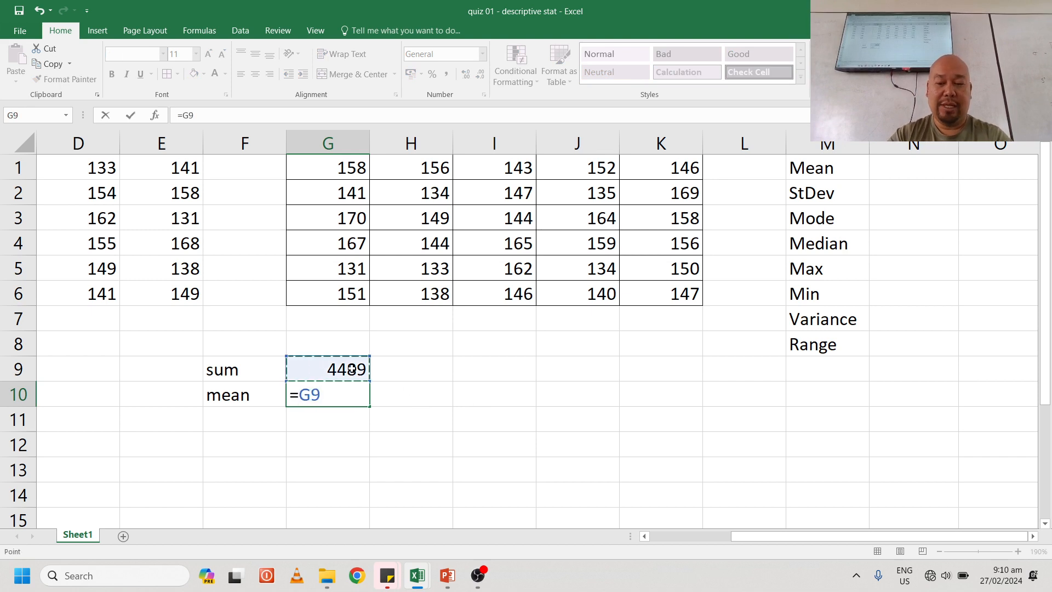
pyautogui.write('/30')
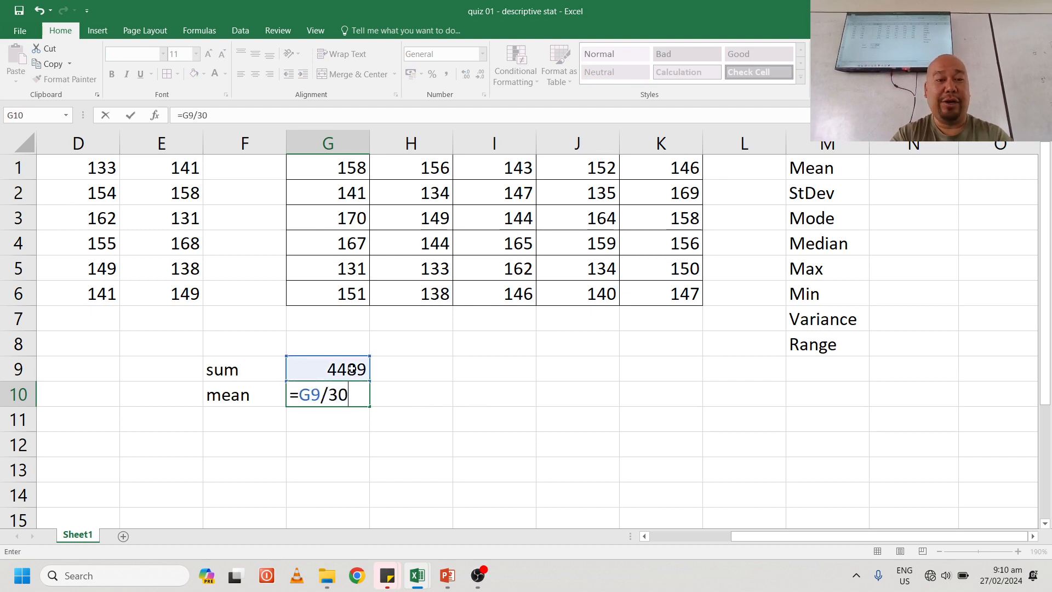
pyautogui.press('Return')
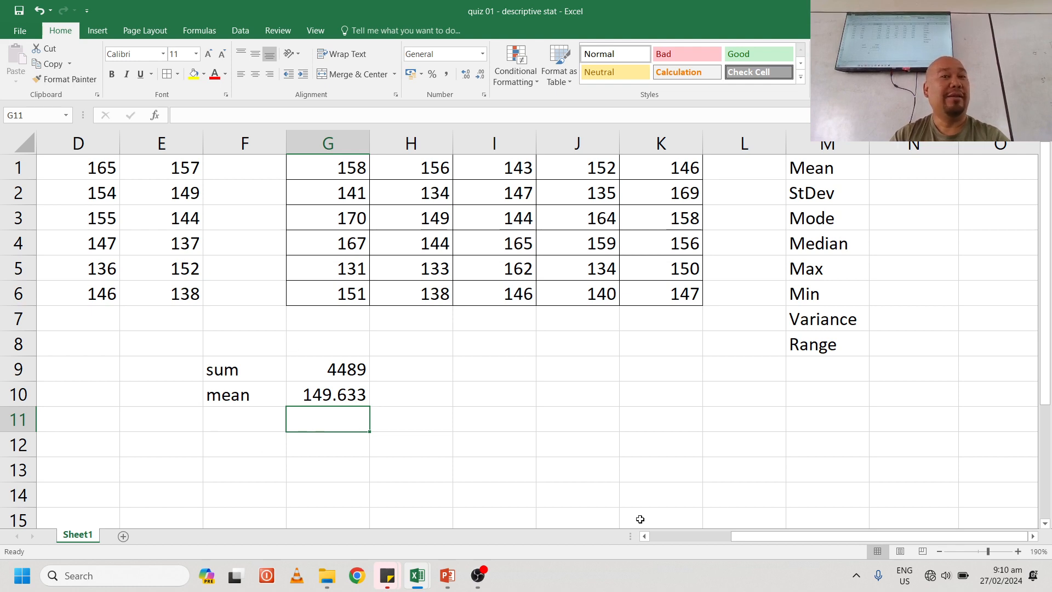
# Calculate the Mean in cell N1 with the AVERAGE function over the range G1:K6
pyautogui.click(924, 171)
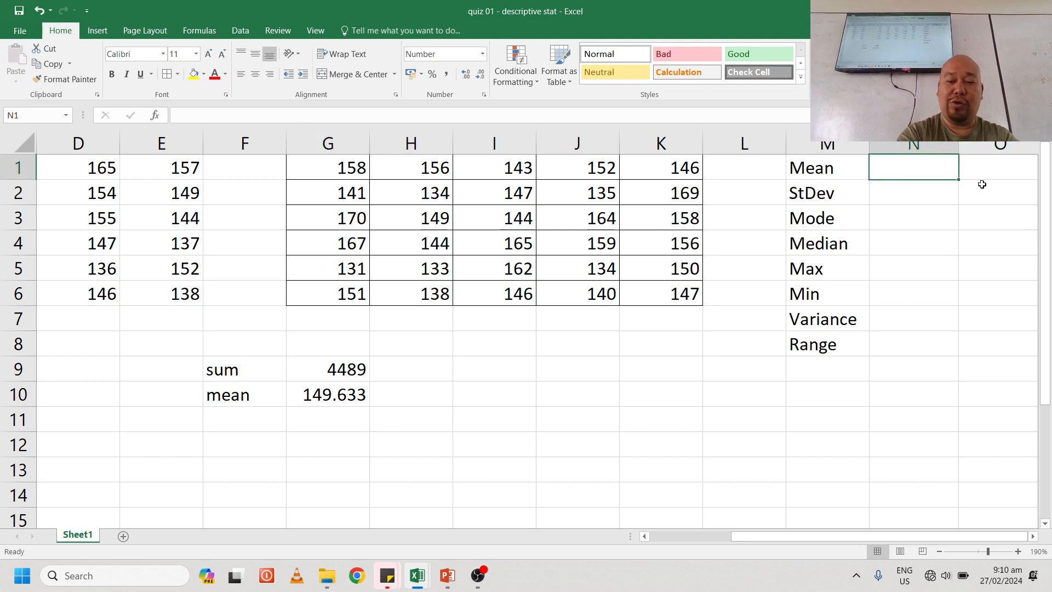
pyautogui.write('=')
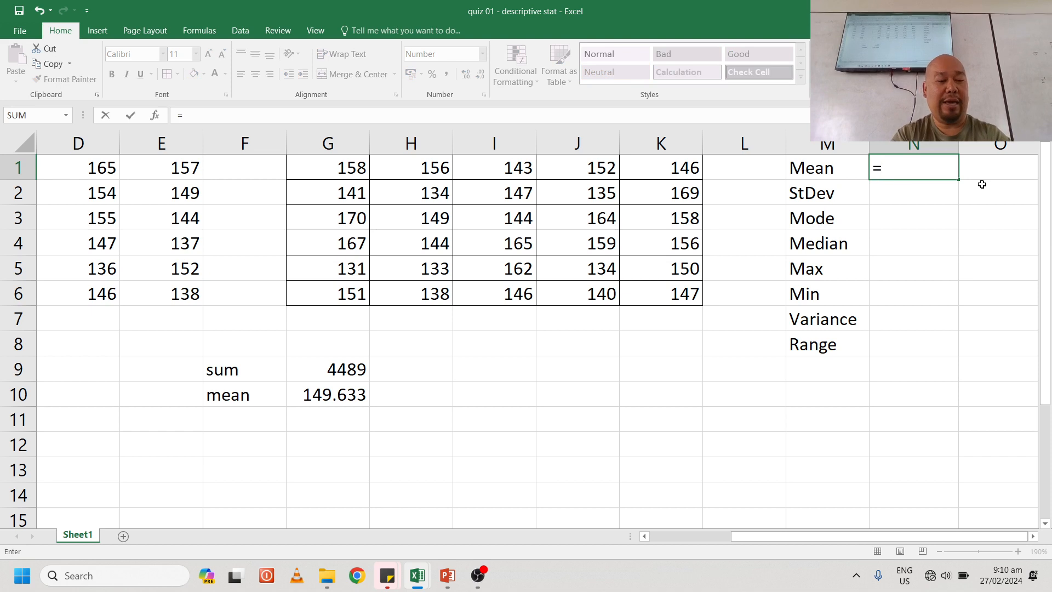
pyautogui.write('average')
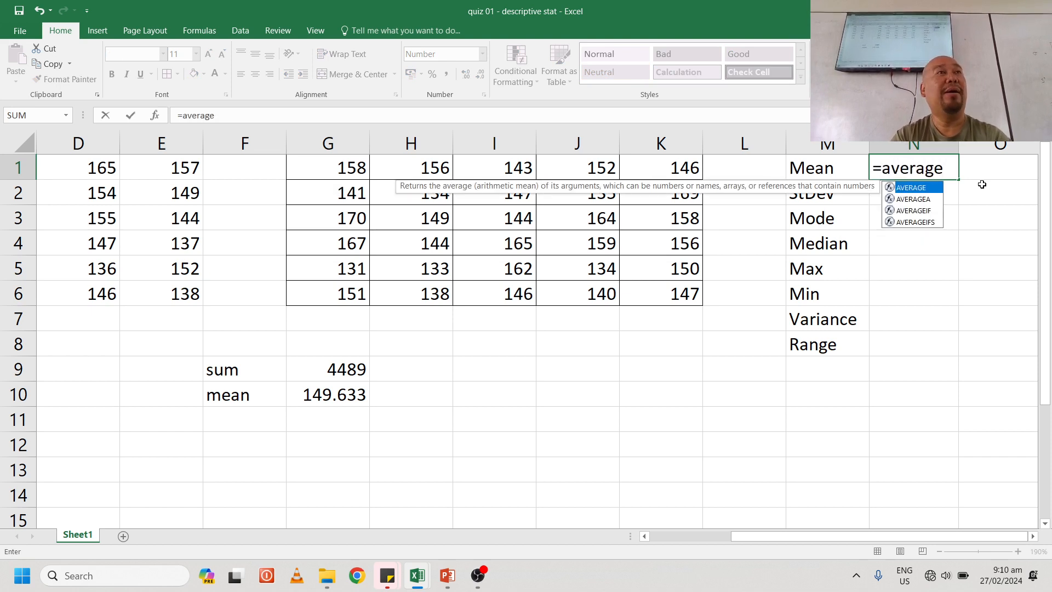
pyautogui.press('Tab')
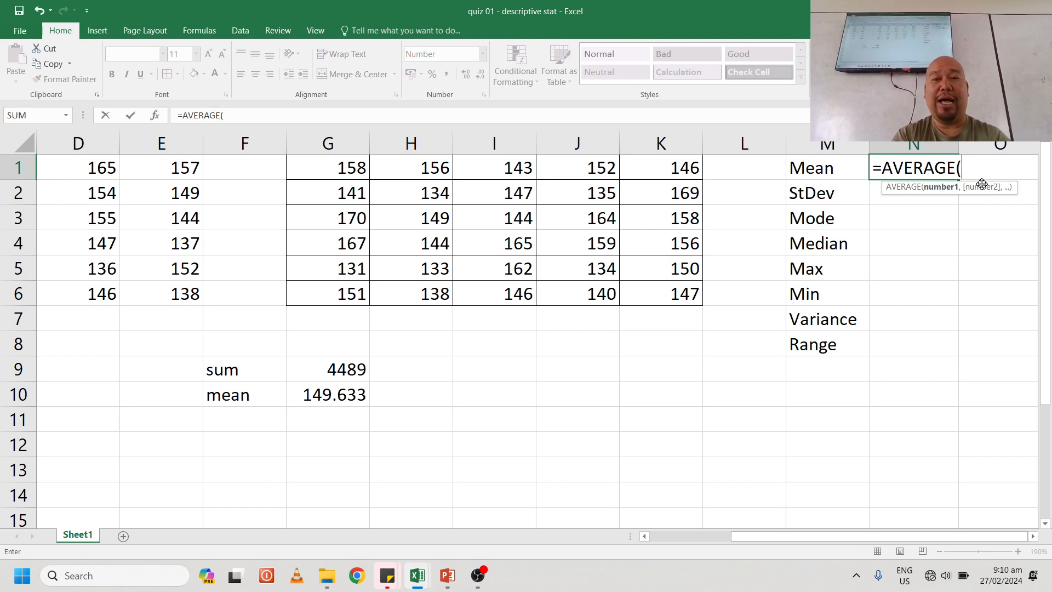
pyautogui.press('Left')
pyautogui.press('Left')
pyautogui.press('Left')
pyautogui.press('Left')
pyautogui.press('Left')
pyautogui.press('Left')
pyautogui.press('Left')
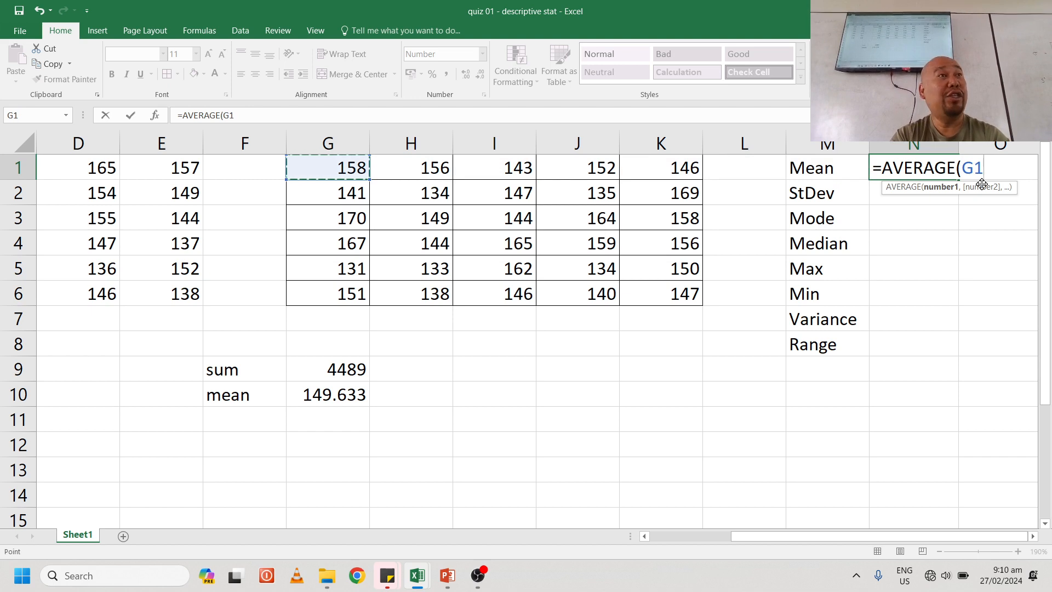
pyautogui.hotkey('shift', 'Down')
pyautogui.hotkey('shift', 'Down')
pyautogui.hotkey('shift', 'Down')
pyautogui.hotkey('shift', 'Down')
pyautogui.hotkey('shift', 'Down')
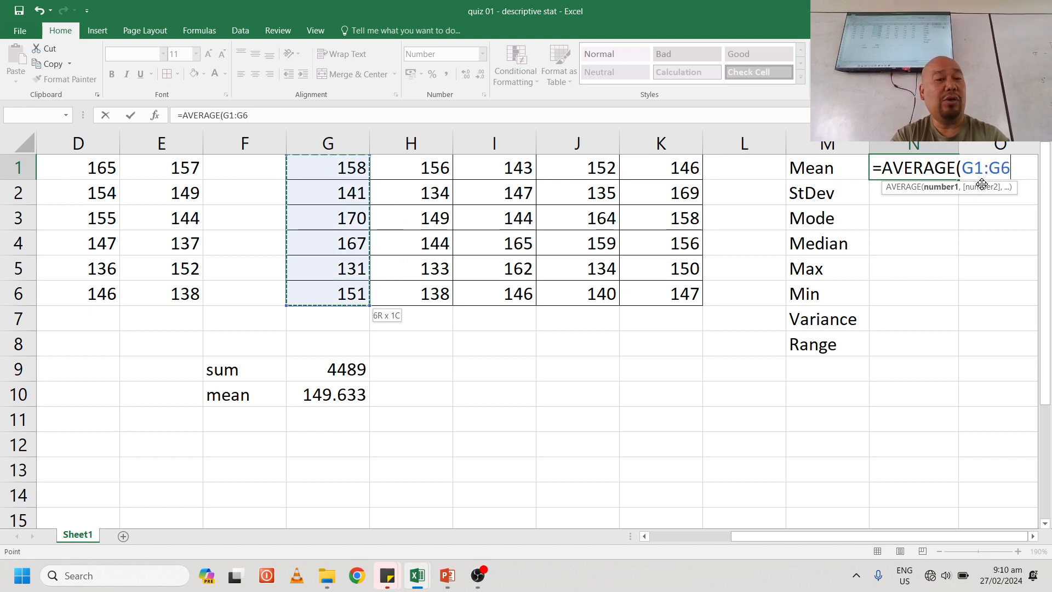
pyautogui.hotkey('shift', 'Right')
pyautogui.hotkey('shift', 'Right')
pyautogui.hotkey('shift', 'Right')
pyautogui.hotkey('shift', 'Right')
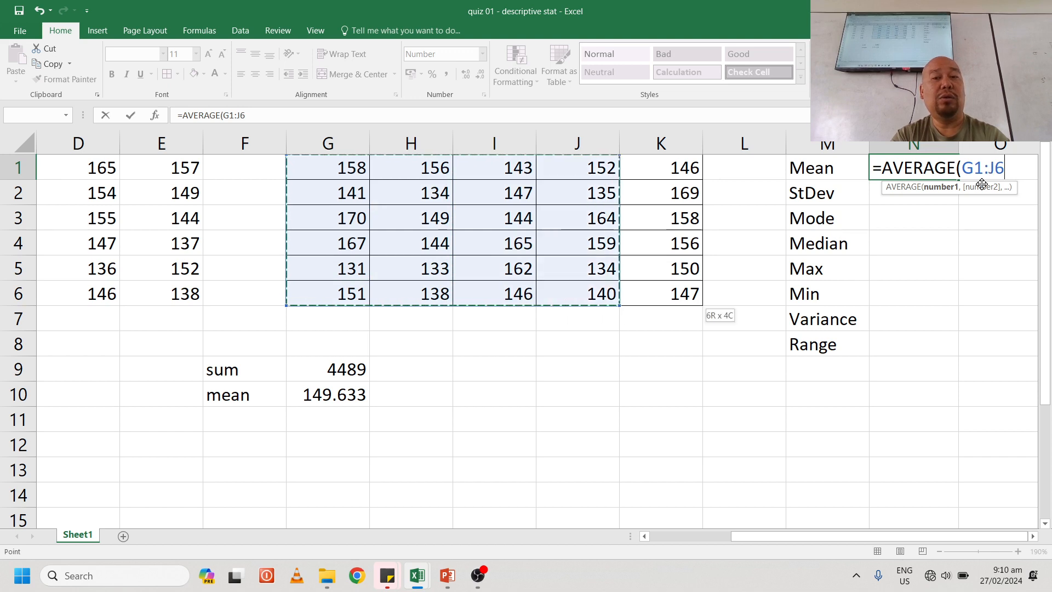
pyautogui.press('Return')
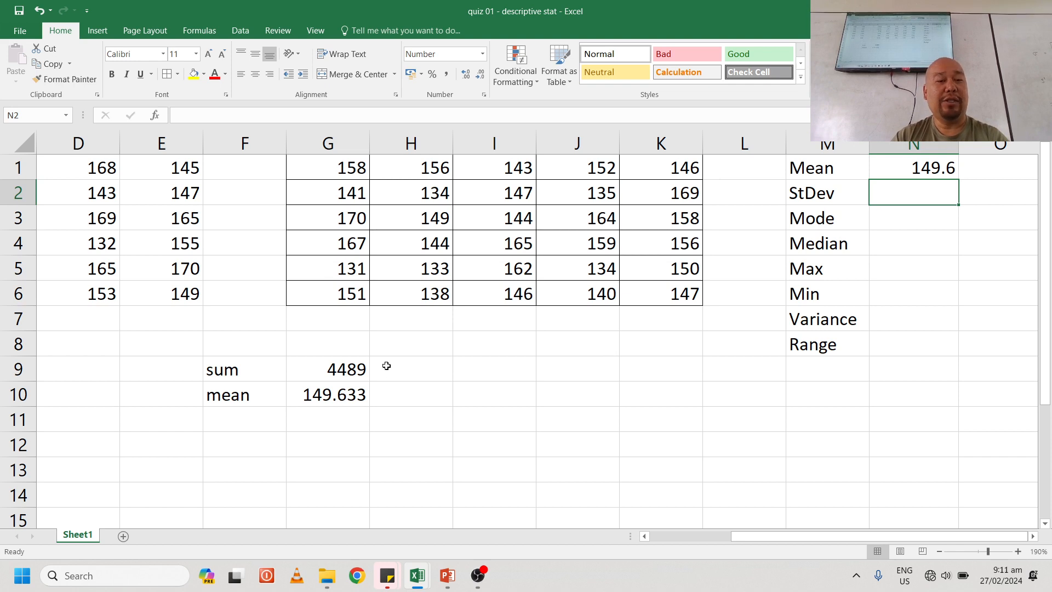
# Calculate the deviation of the first data value from the mean in cell G12 with the formula =G1-G10
pyautogui.click(338, 445)
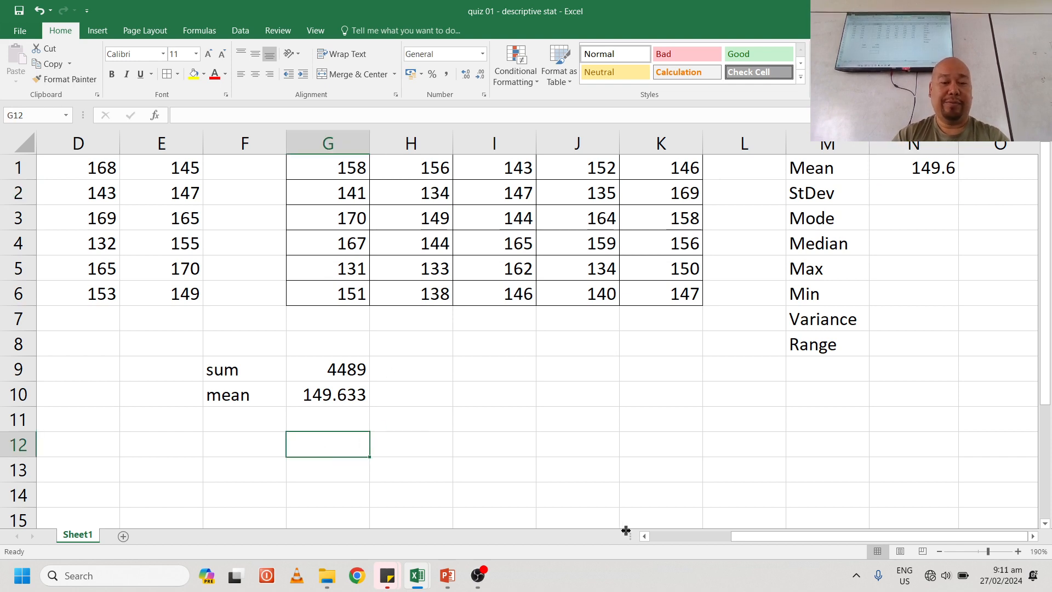
pyautogui.write('=')
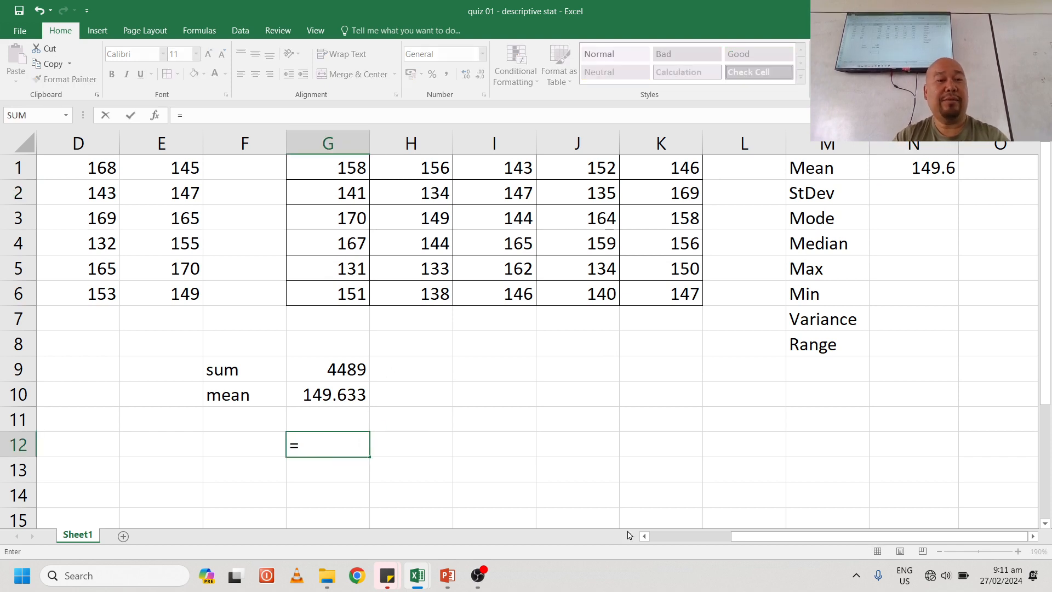
pyautogui.click(347, 167)
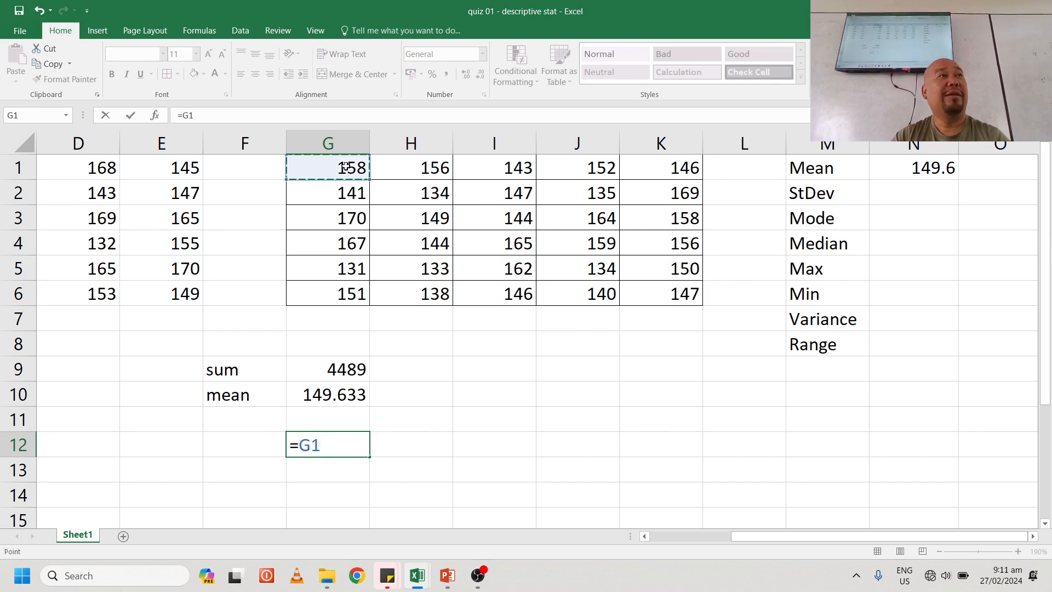
pyautogui.write('-')
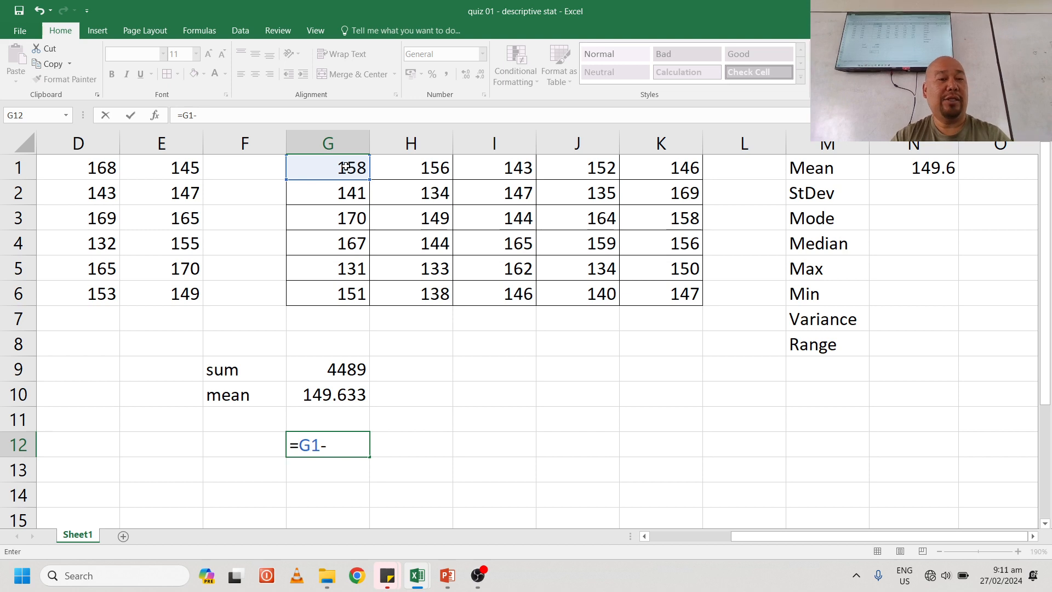
pyautogui.click(340, 395)
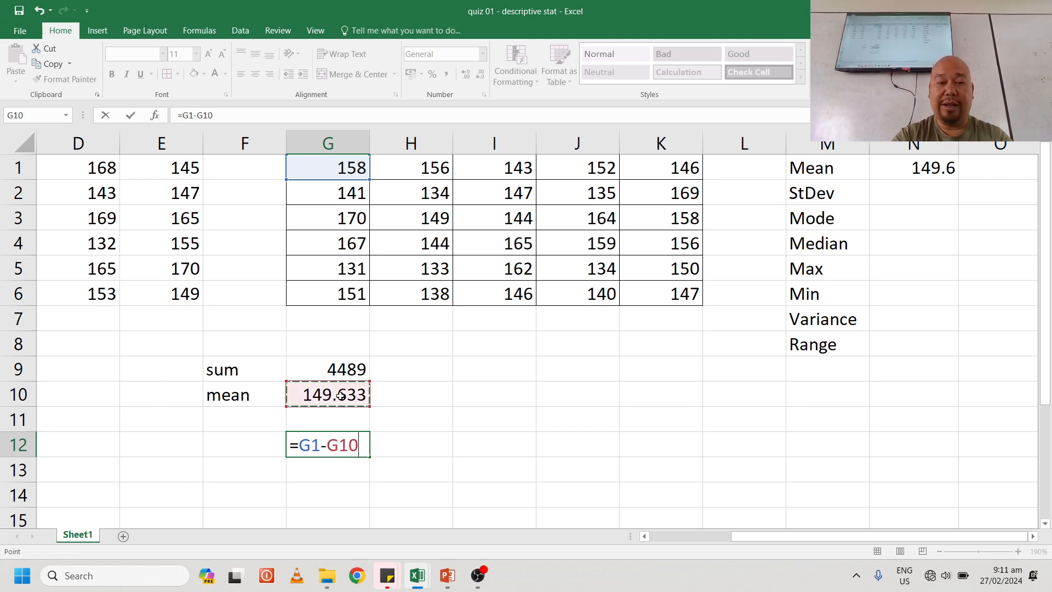
pyautogui.press('Return')
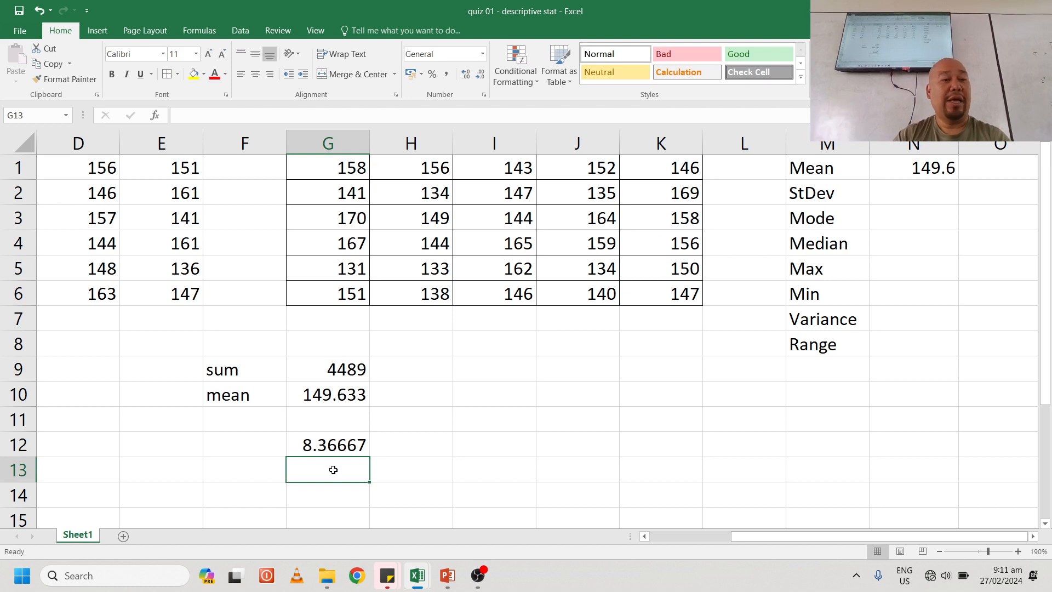
# Make the mean reference in the G12 formula absolute so that it reads =G1-$G$10
pyautogui.click(341, 445)
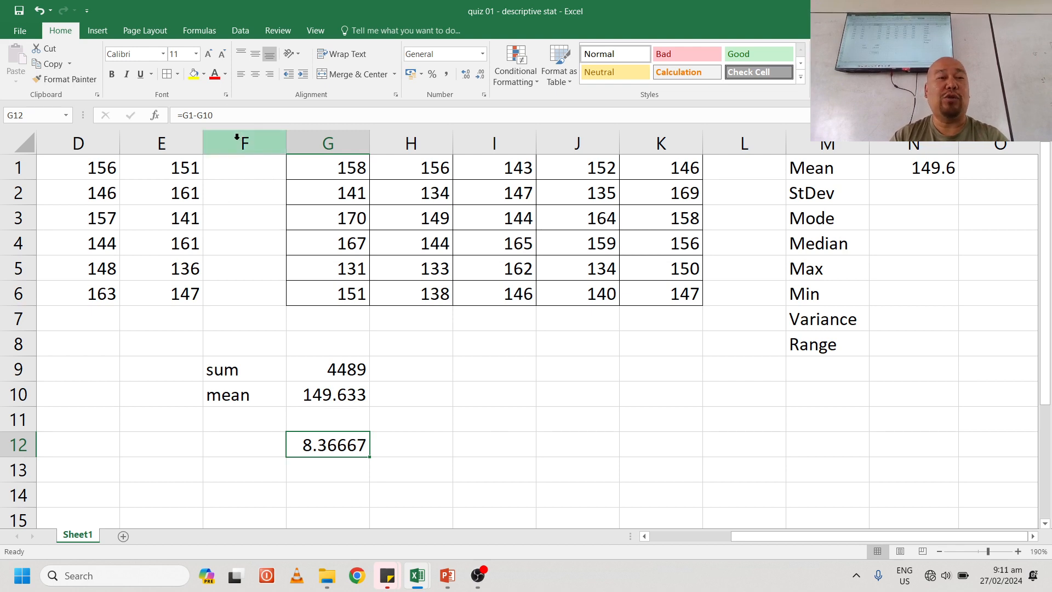
pyautogui.click(314, 113)
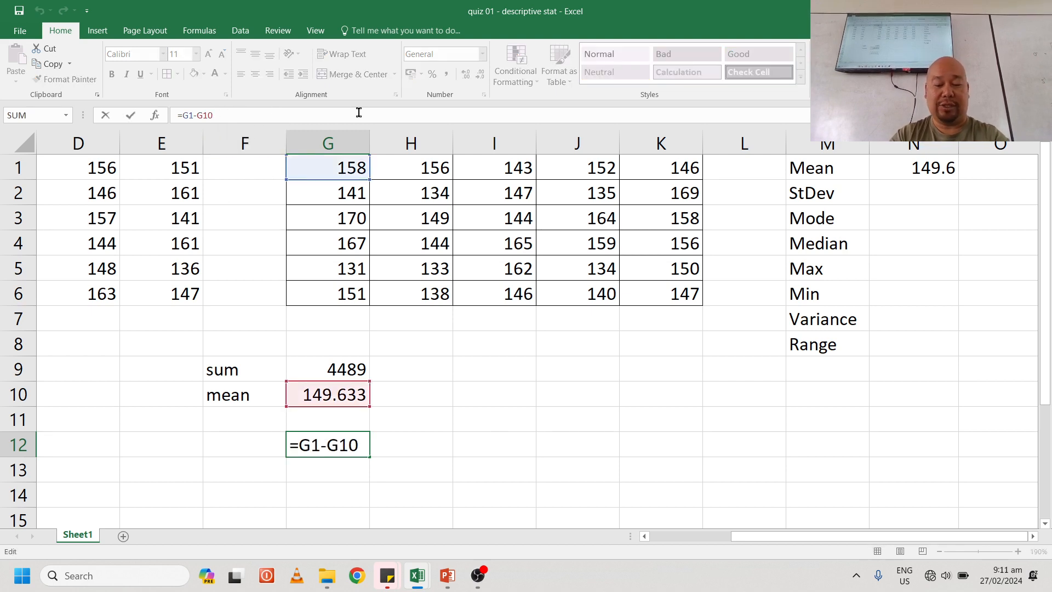
pyautogui.press('Left')
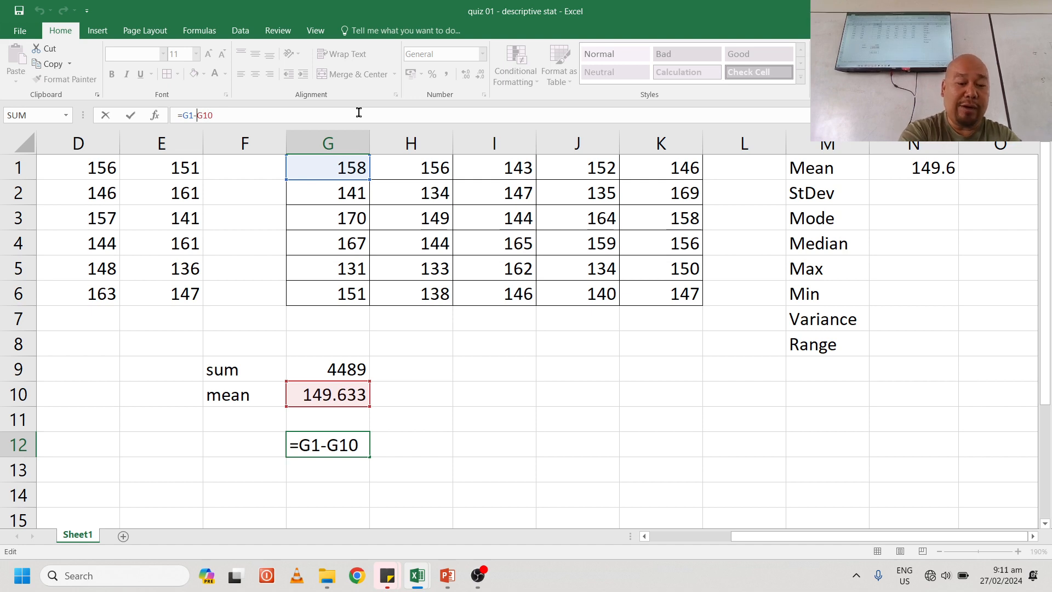
pyautogui.write('$')
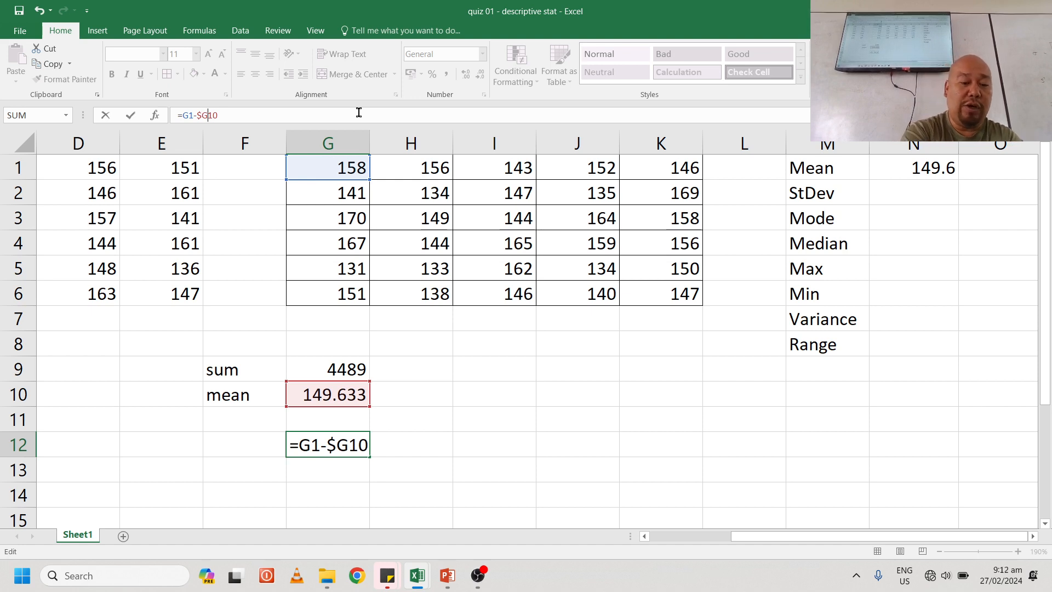
pyautogui.write('$')
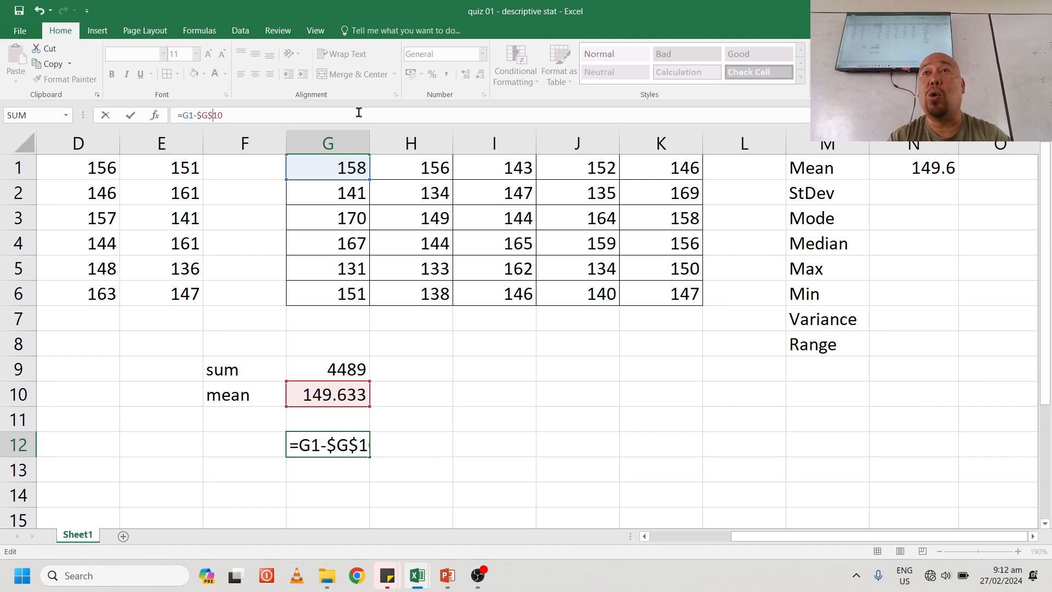
pyautogui.press('Return')
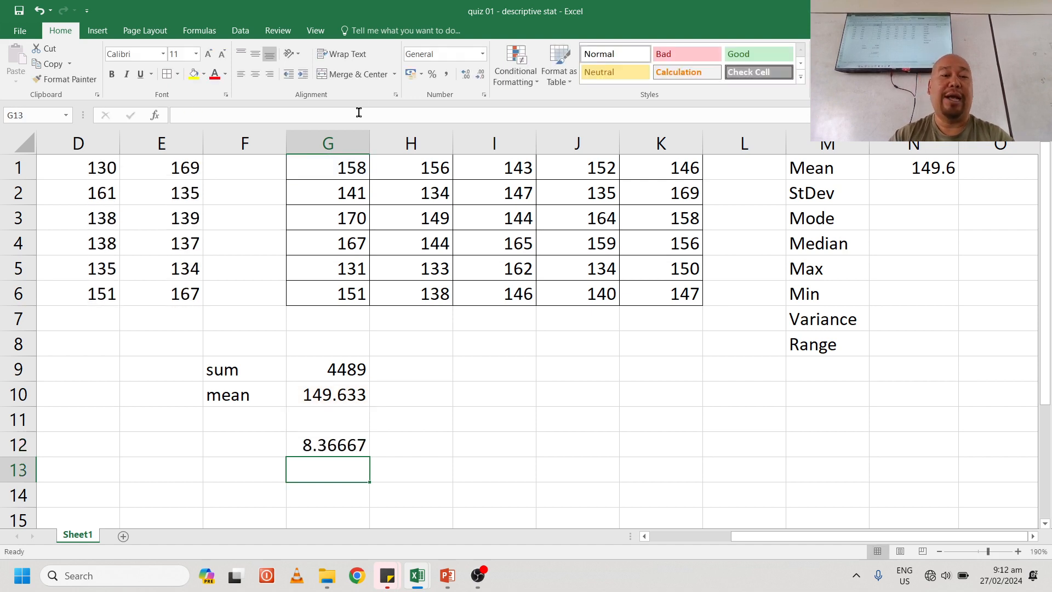
# Fill the deviation formula from G12 across to K12 and check the formulas in G12 and H12
pyautogui.click(352, 439)
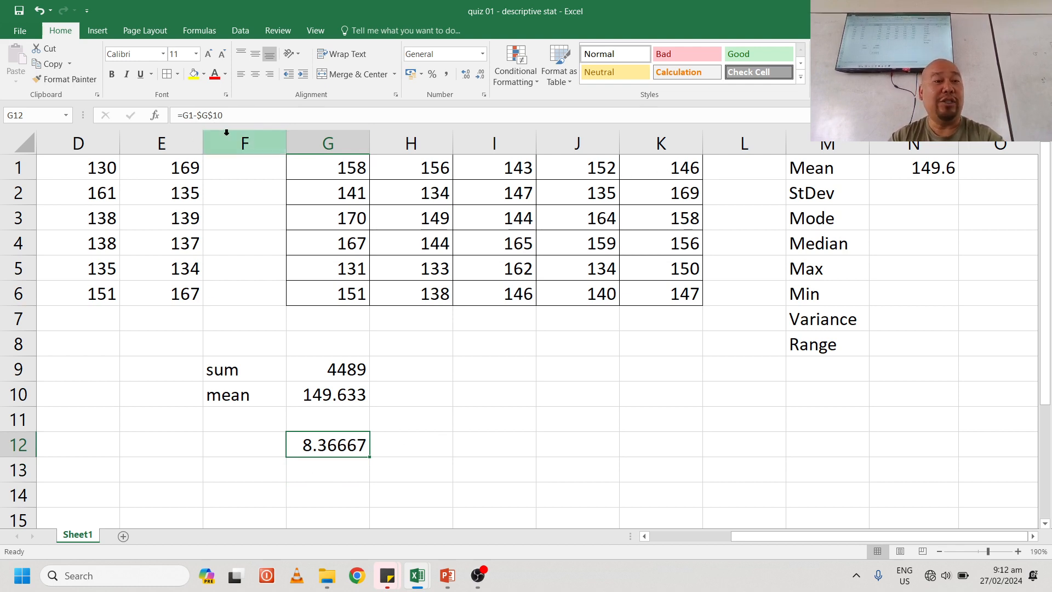
pyautogui.moveTo(370, 456); pyautogui.dragTo(515, 458)
pyautogui.moveTo(633, 460); pyautogui.dragTo(700, 459)
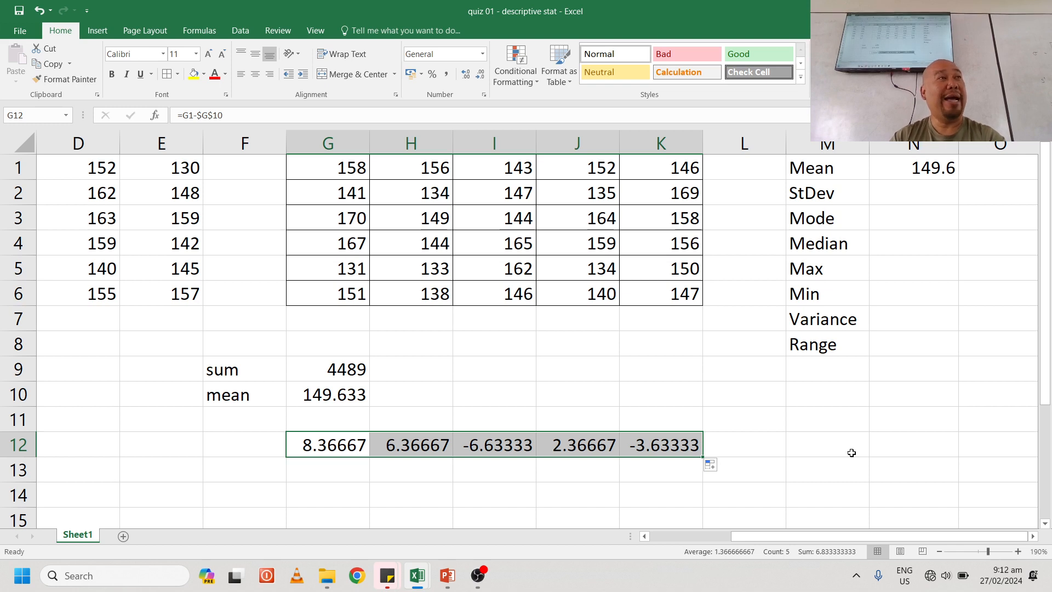
pyautogui.click(319, 445)
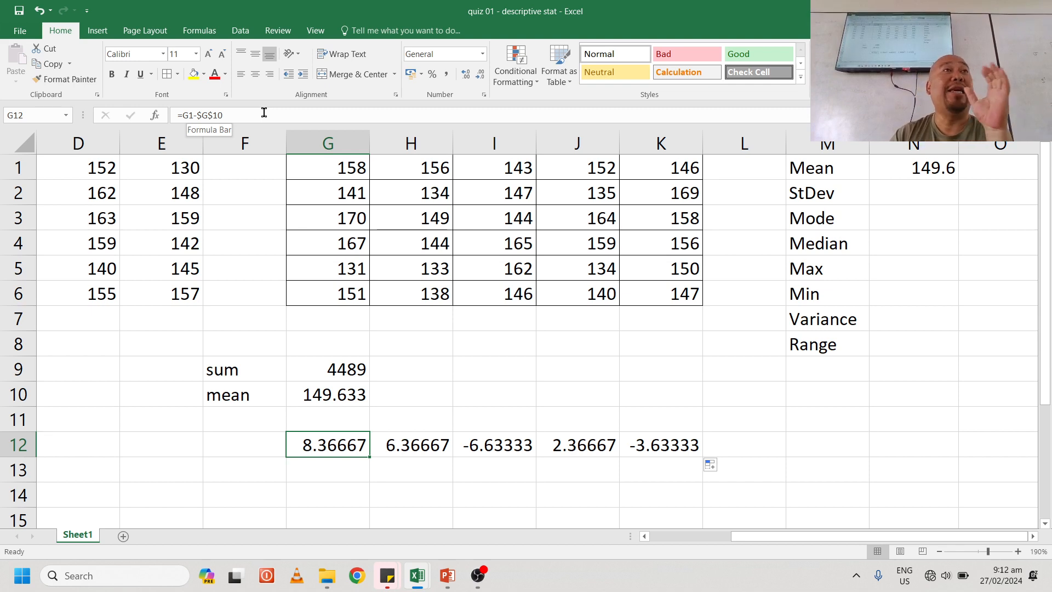
pyautogui.click(431, 443)
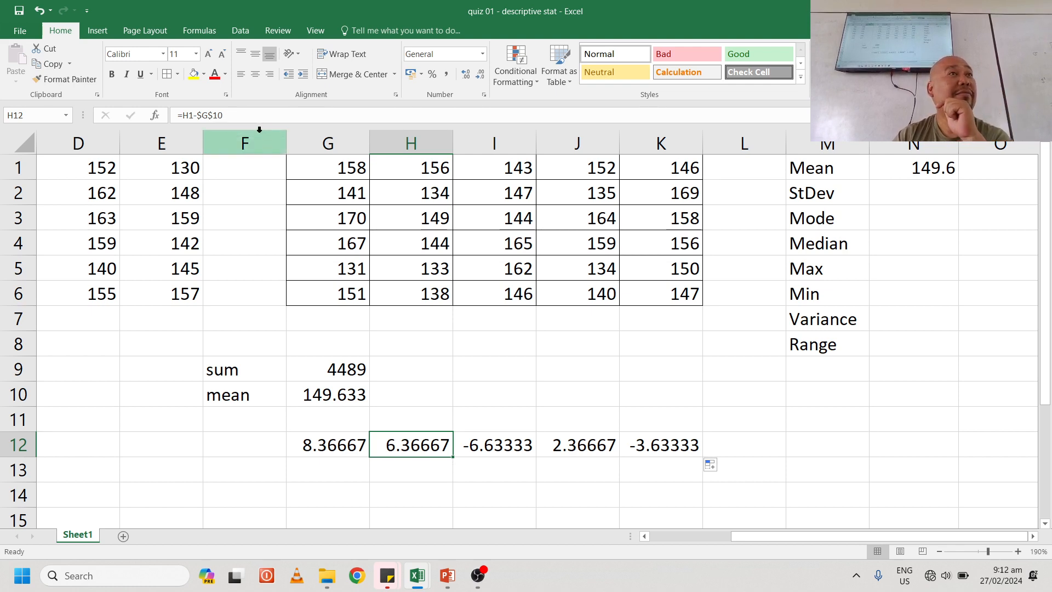
# Fill the deviation formulas in G12:K12 down through row 17
pyautogui.click(344, 442)
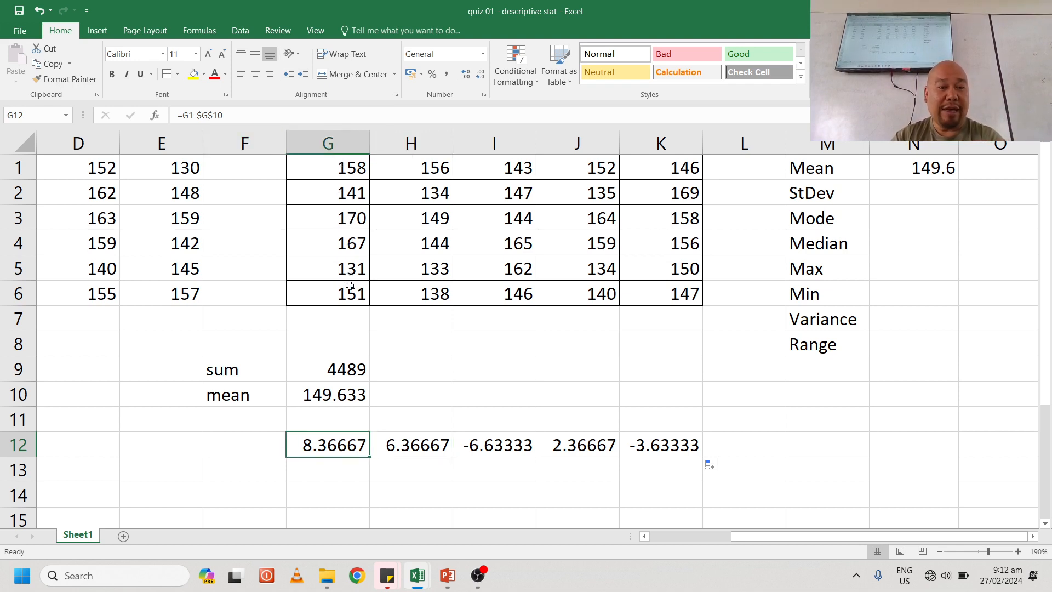
pyautogui.keyDown('shift'); pyautogui.click(646, 444); pyautogui.keyUp('shift')
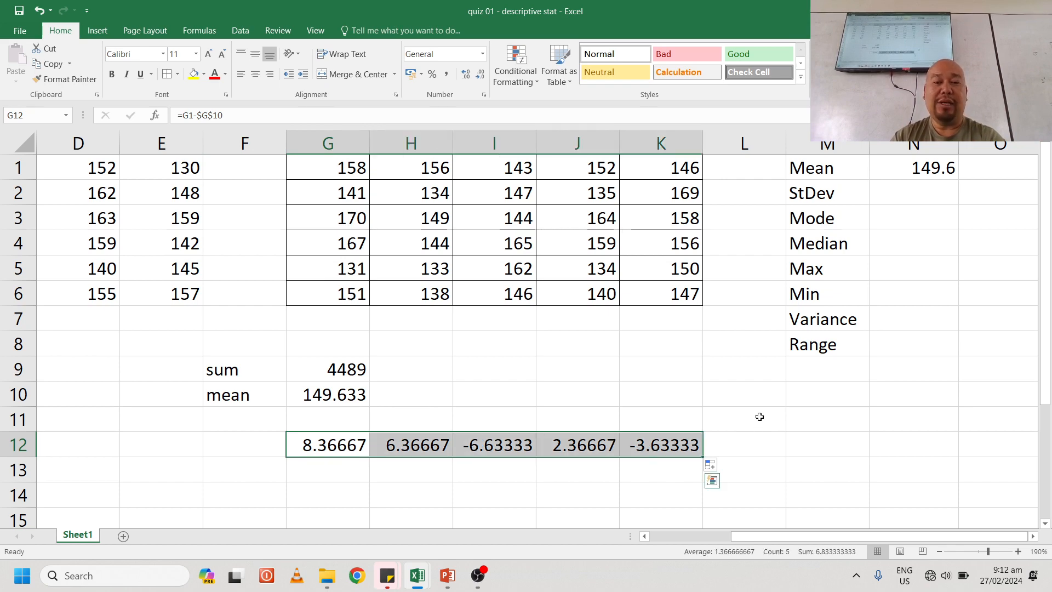
pyautogui.scroll(-3, 759, 418)
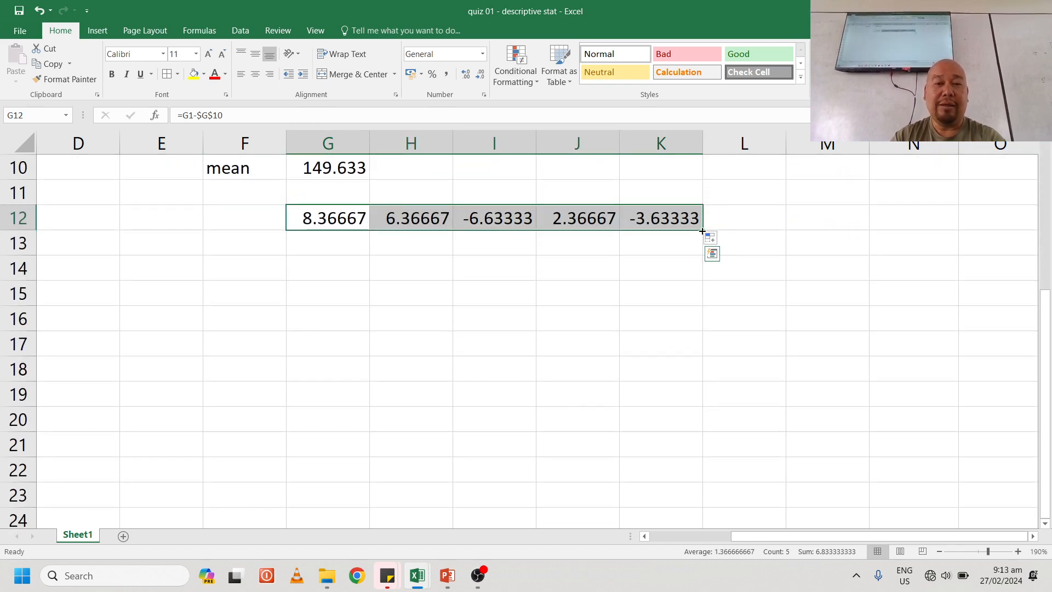
pyautogui.moveTo(703, 229); pyautogui.dragTo(702, 353)
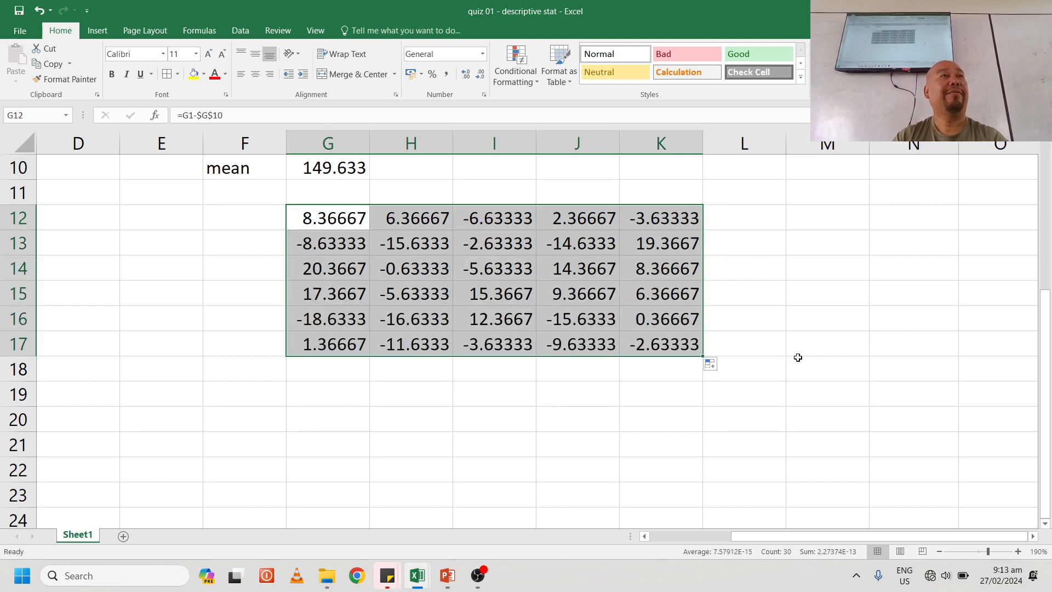
# Square the first deviation in cell G19 with the formula =G12^2
pyautogui.scroll(1, 798, 358)
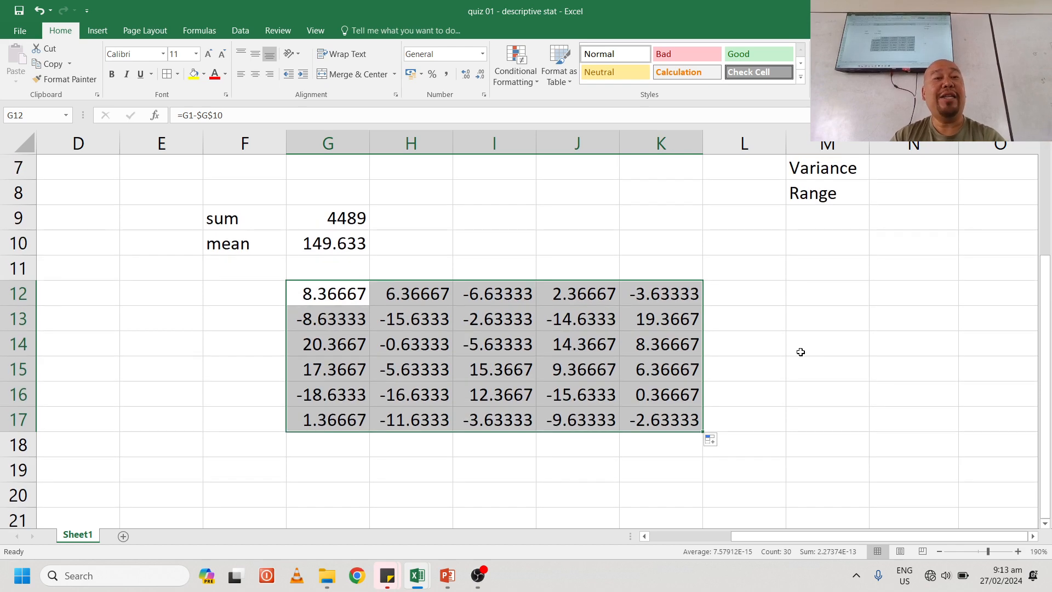
pyautogui.scroll(2, 805, 349)
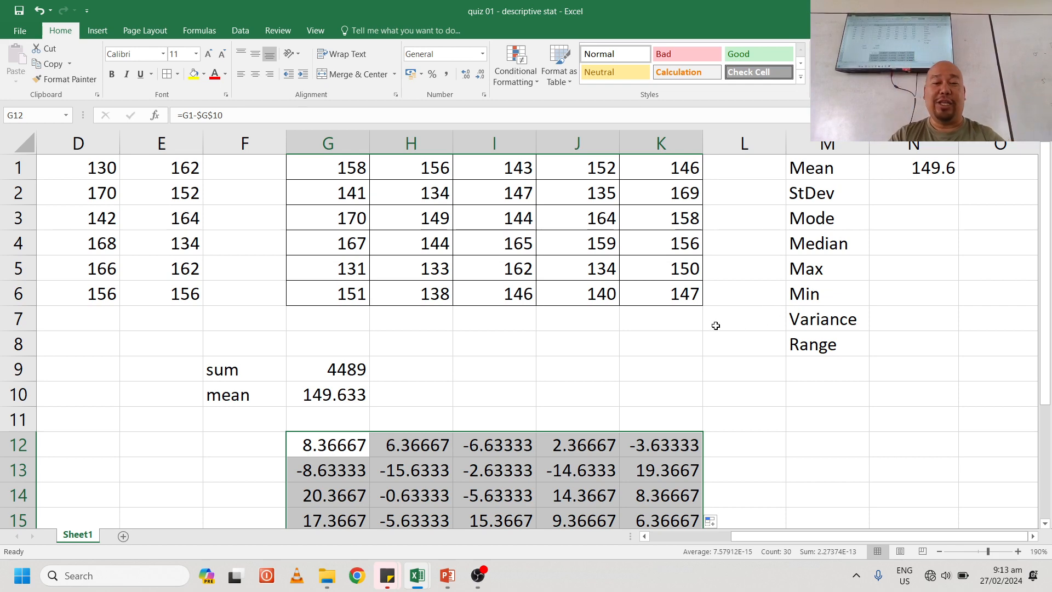
pyautogui.scroll(-2, 701, 324)
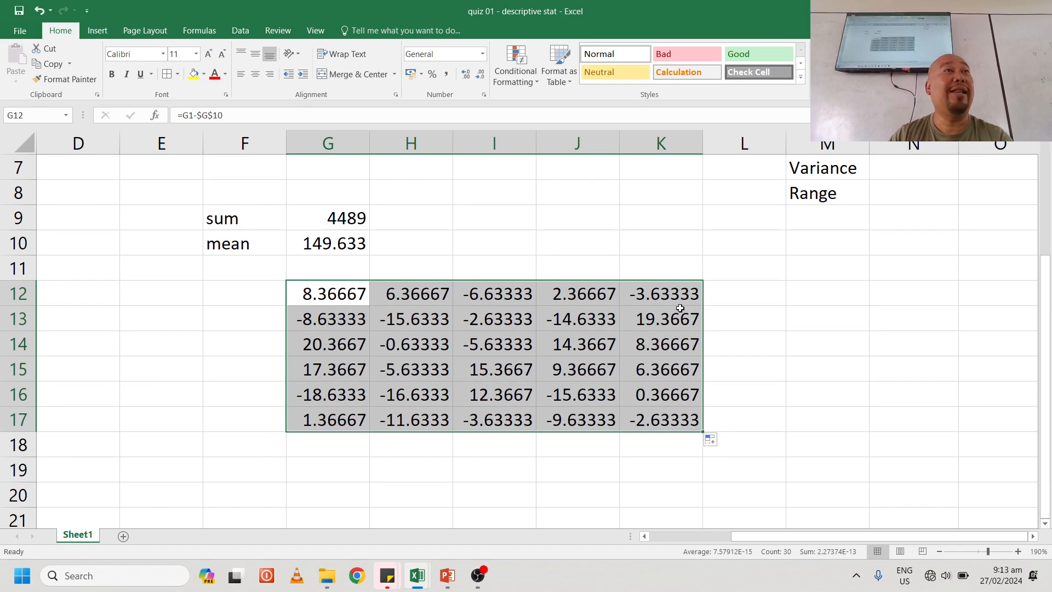
pyautogui.scroll(-1, 419, 404)
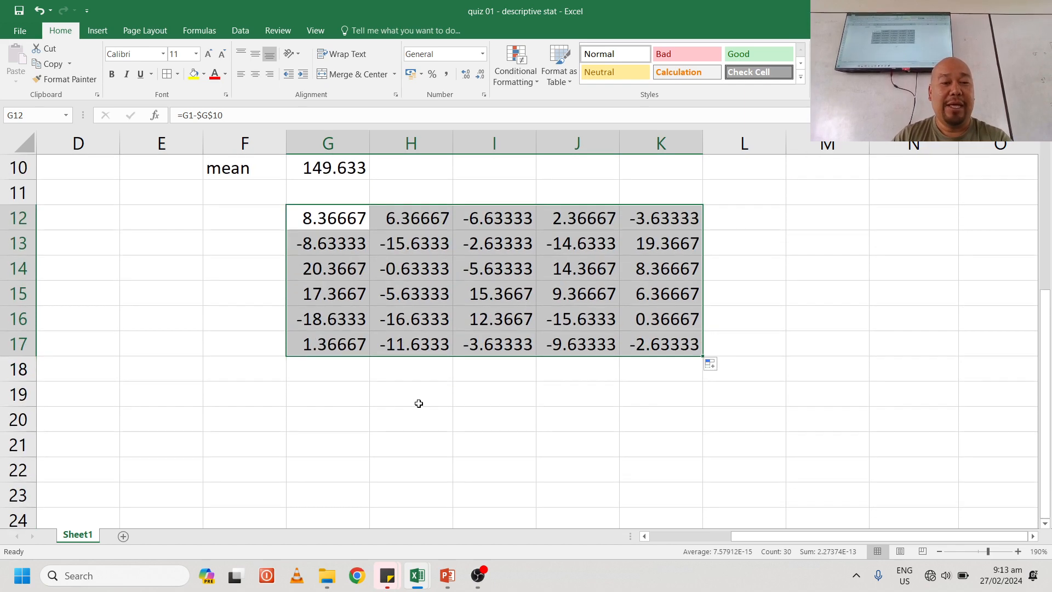
pyautogui.click(340, 401)
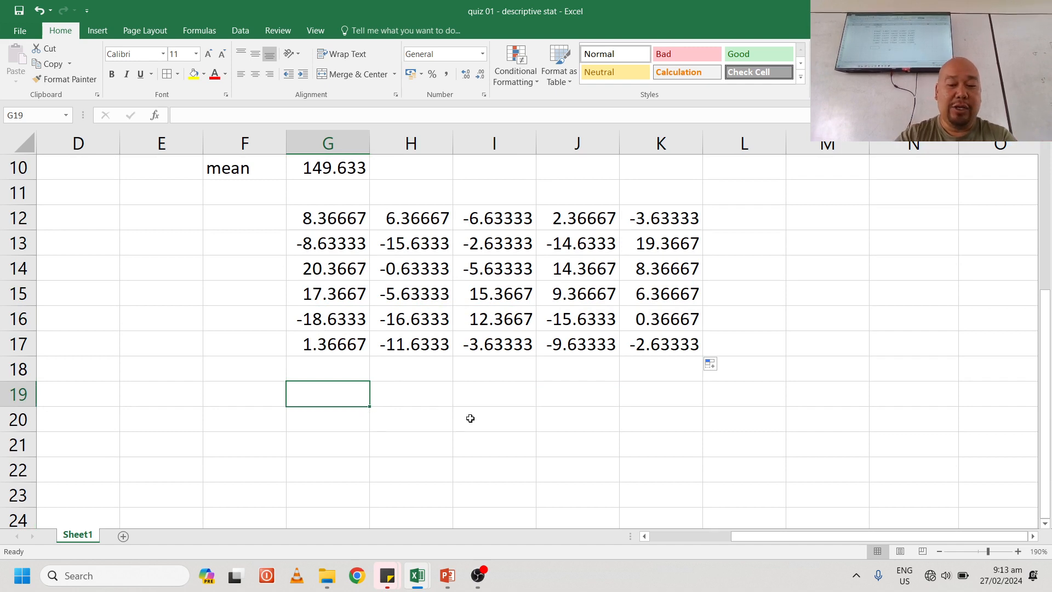
pyautogui.write('=')
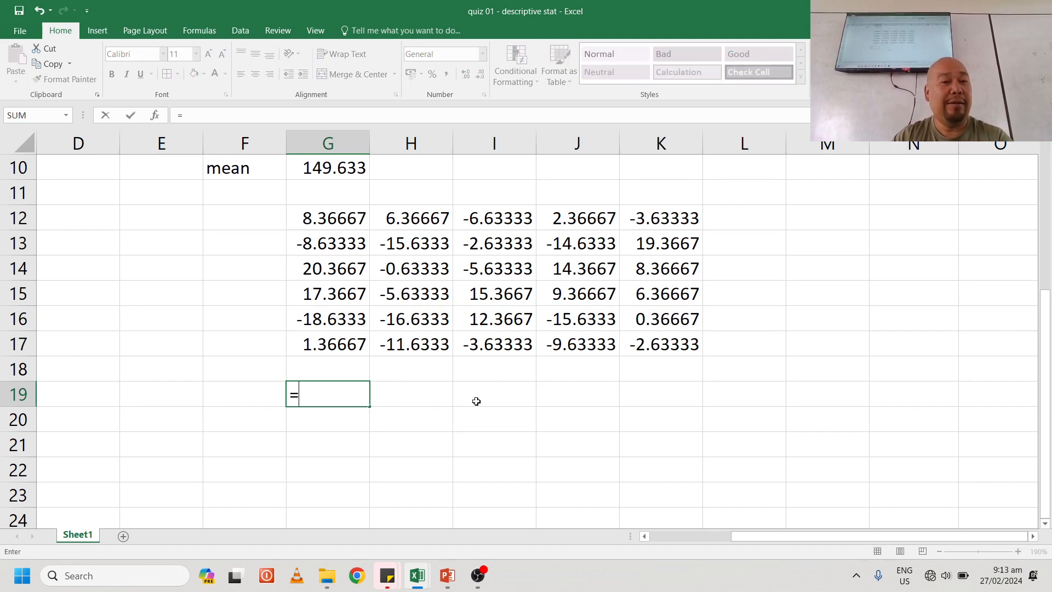
pyautogui.click(344, 217)
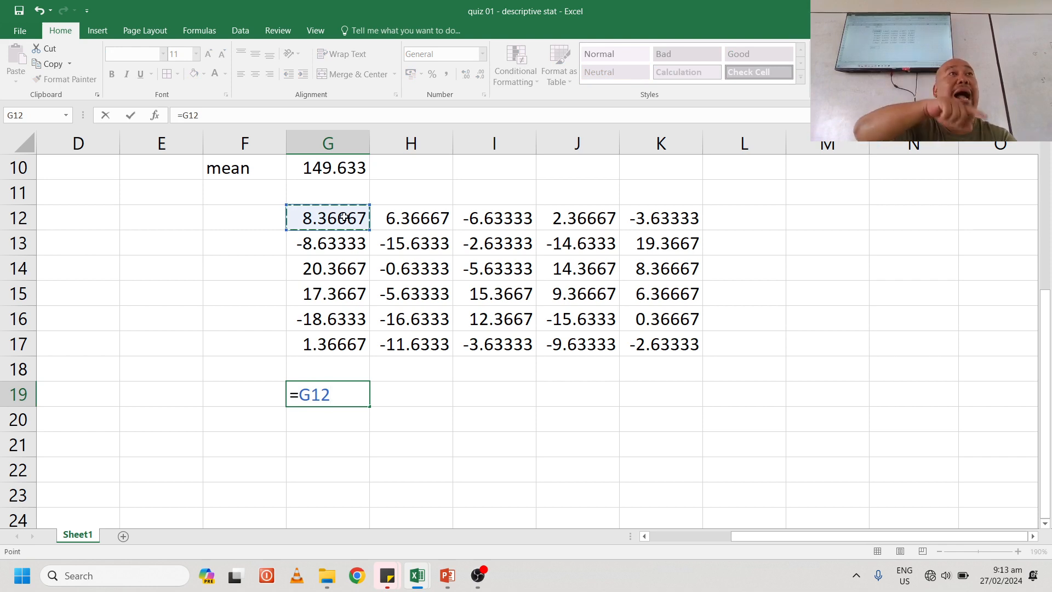
pyautogui.write('^')
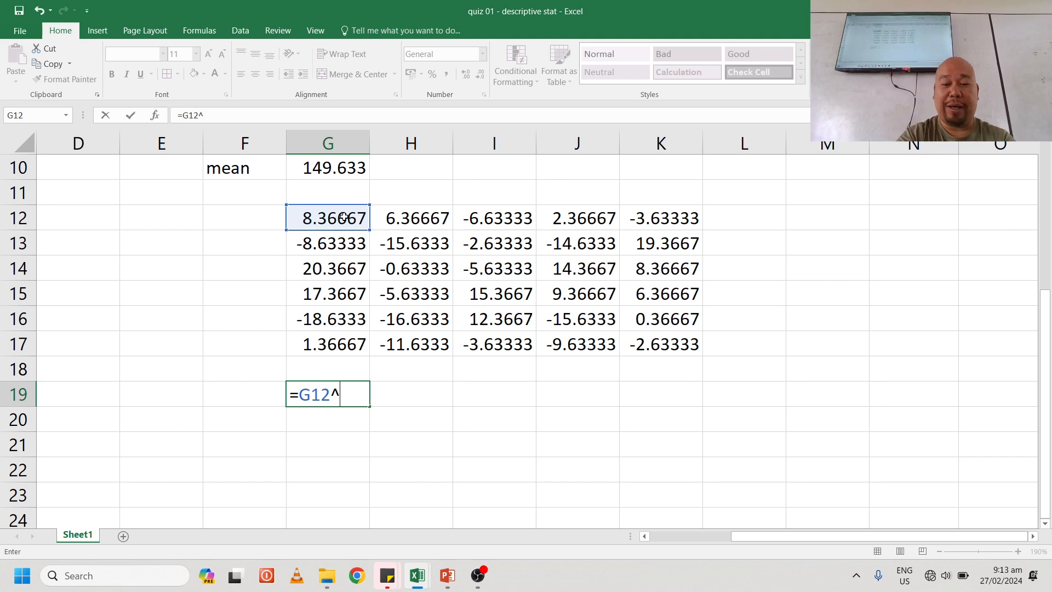
pyautogui.write('2')
pyautogui.press('Return')
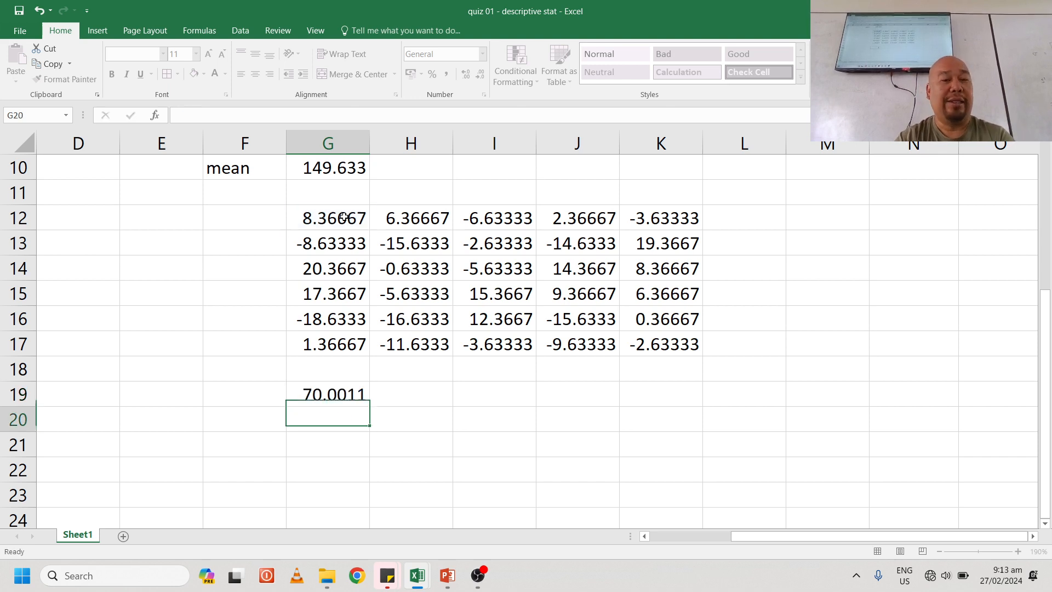
# Fill the squared-deviation formula from G19 across to K19 and down through row 24
pyautogui.click(347, 395)
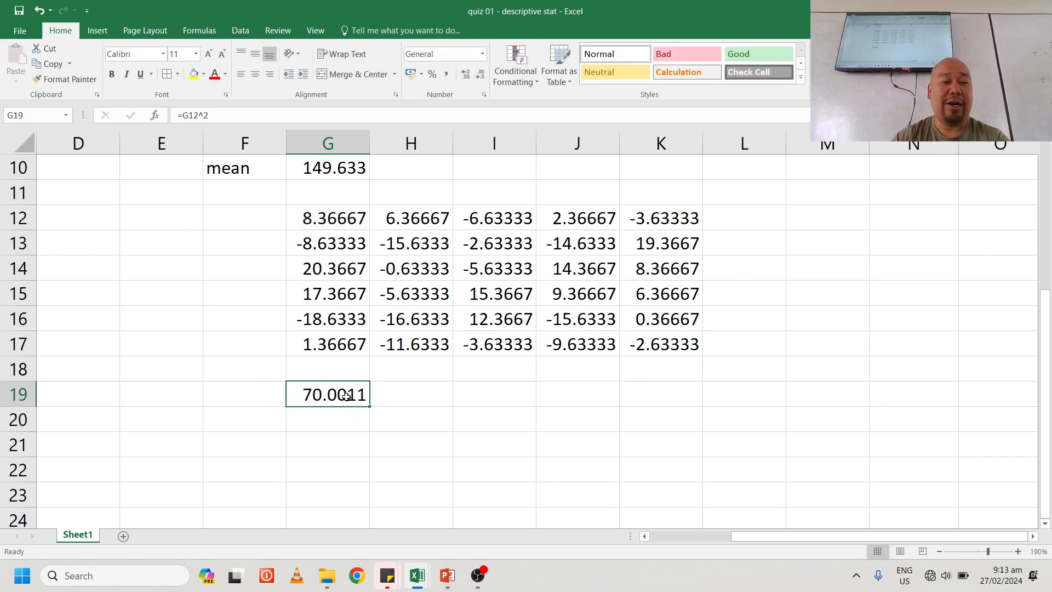
pyautogui.moveTo(369, 406); pyautogui.dragTo(669, 419)
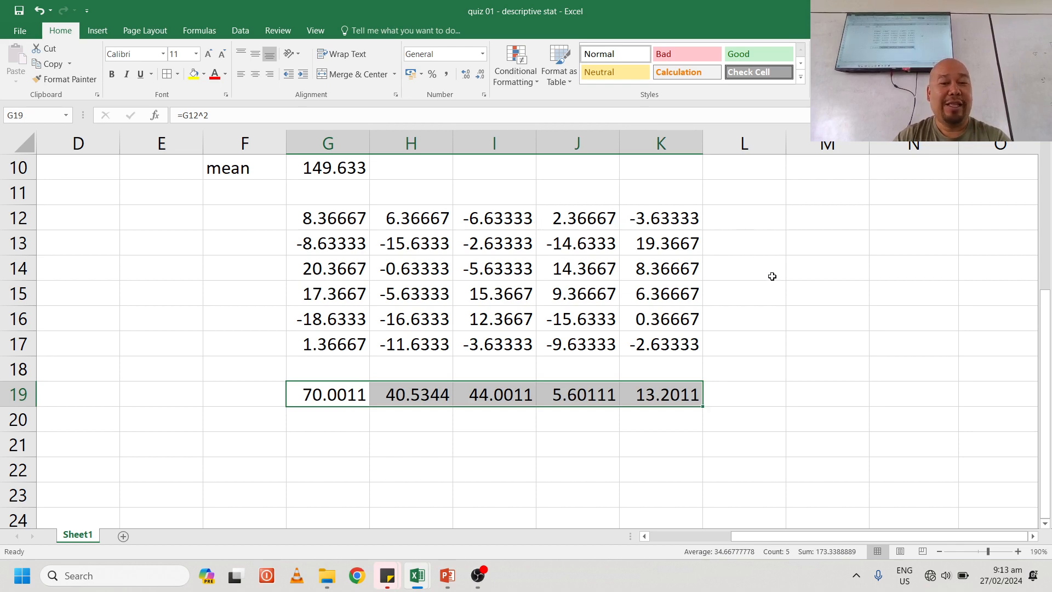
pyautogui.scroll(-2, 771, 276)
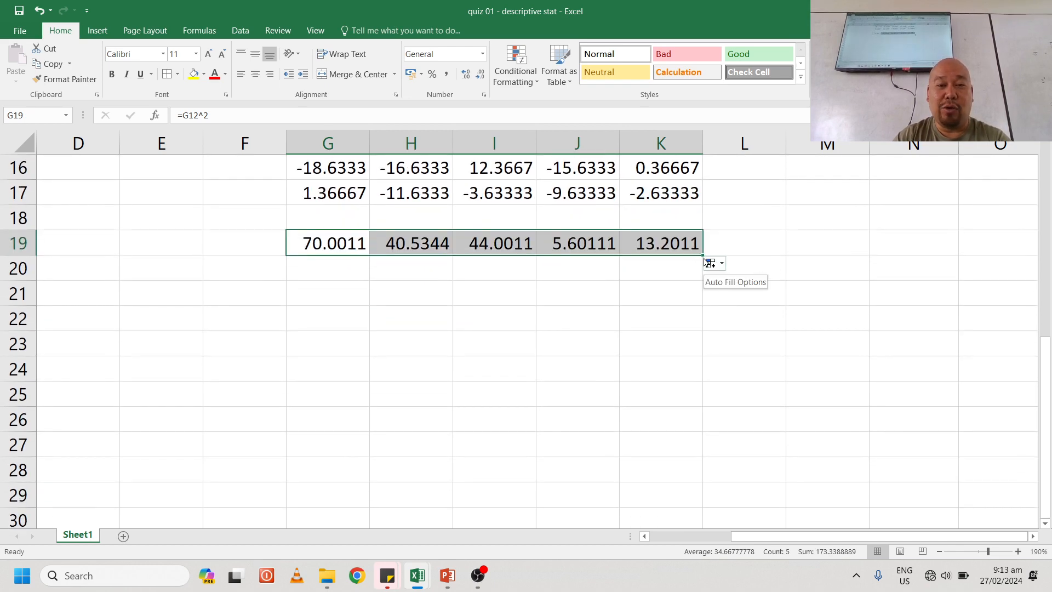
pyautogui.moveTo(702, 255); pyautogui.dragTo(685, 375)
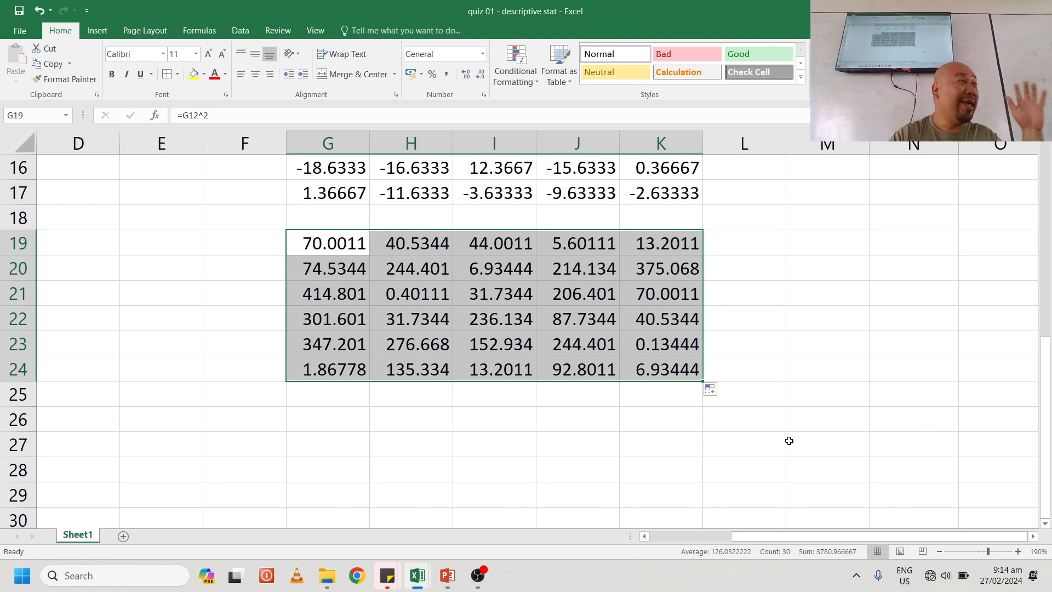
# Check the formula of squared-deviation cell I21 and the deviation formulas in column G from G12 downward
pyautogui.click(462, 298)
pyautogui.scroll(2, 545, 301)
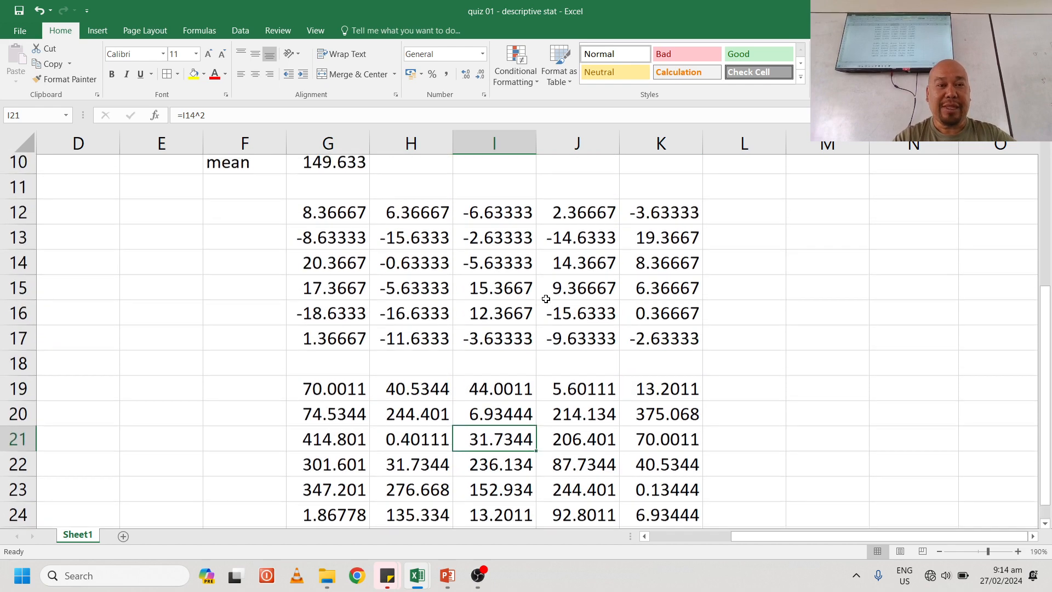
pyautogui.click(349, 221)
pyautogui.press('Down')
pyautogui.press('Down')
pyautogui.press('Down')
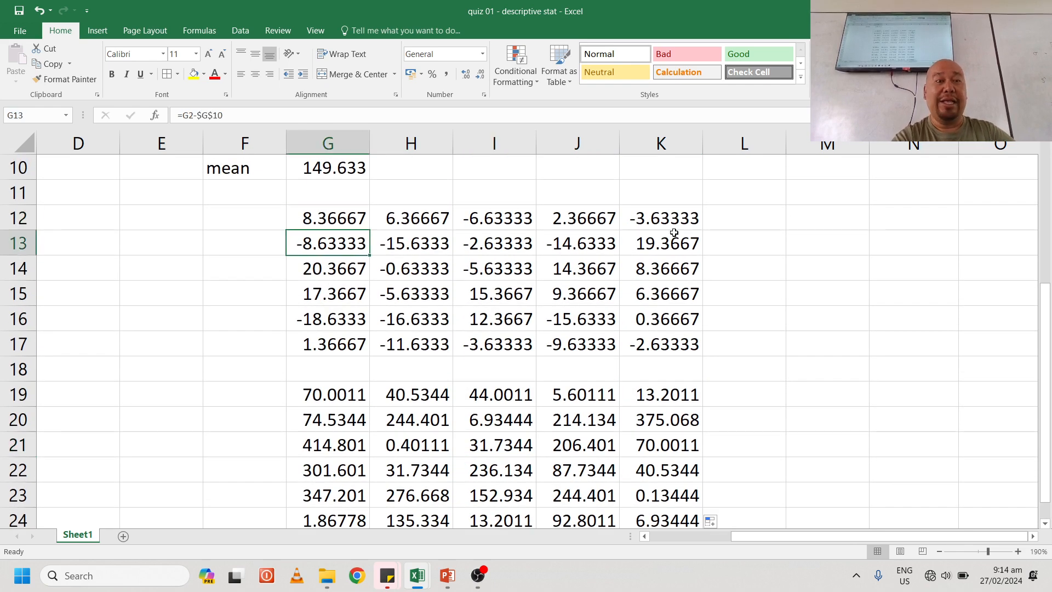
# Examine the deviation formulas from G13 to row 17 and the squared-deviation formulas in G19:G21
pyautogui.press('Down')
pyautogui.press('Down')
pyautogui.press('Right')
pyautogui.press('Right')
pyautogui.press('Right')
pyautogui.press('Right')
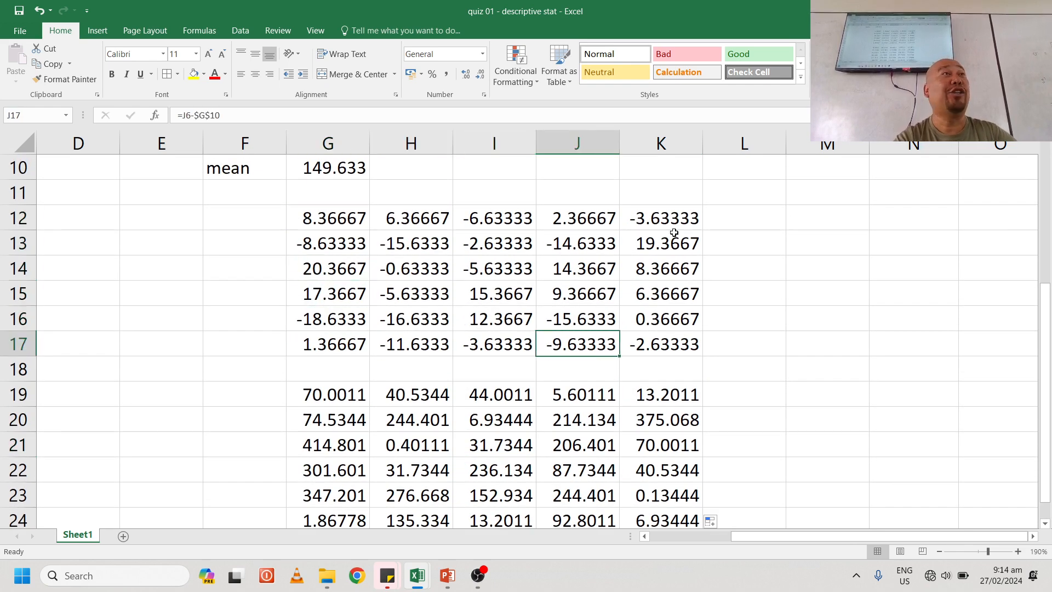
pyautogui.press('Left')
pyautogui.press('Left')
pyautogui.press('Left')
pyautogui.press('Left')
pyautogui.press('Down')
pyautogui.press('Down')
pyautogui.press('Down')
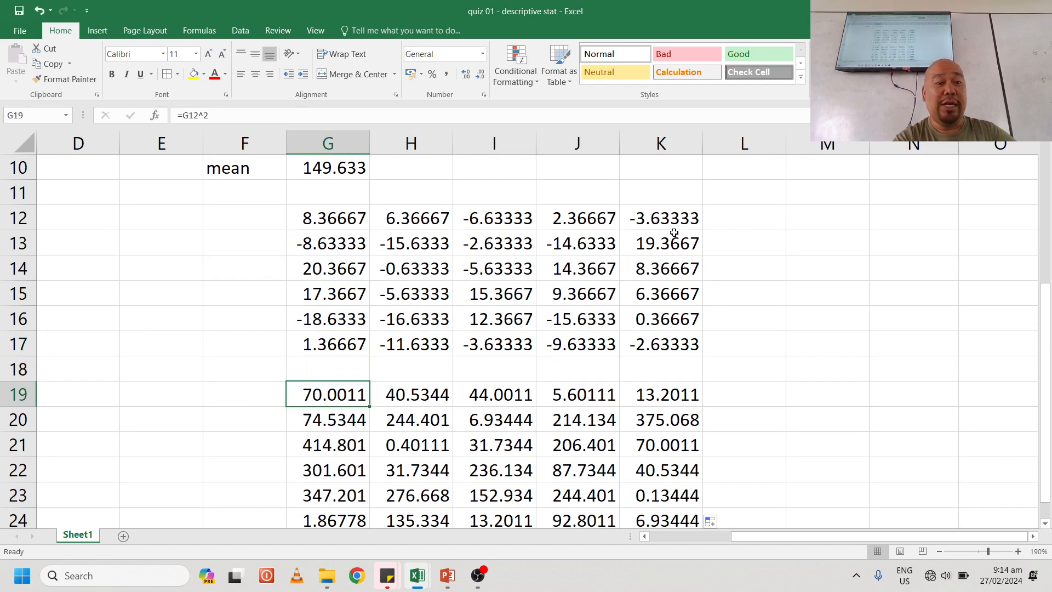
pyautogui.press('Down')
pyautogui.press('Up')
pyautogui.press('Down')
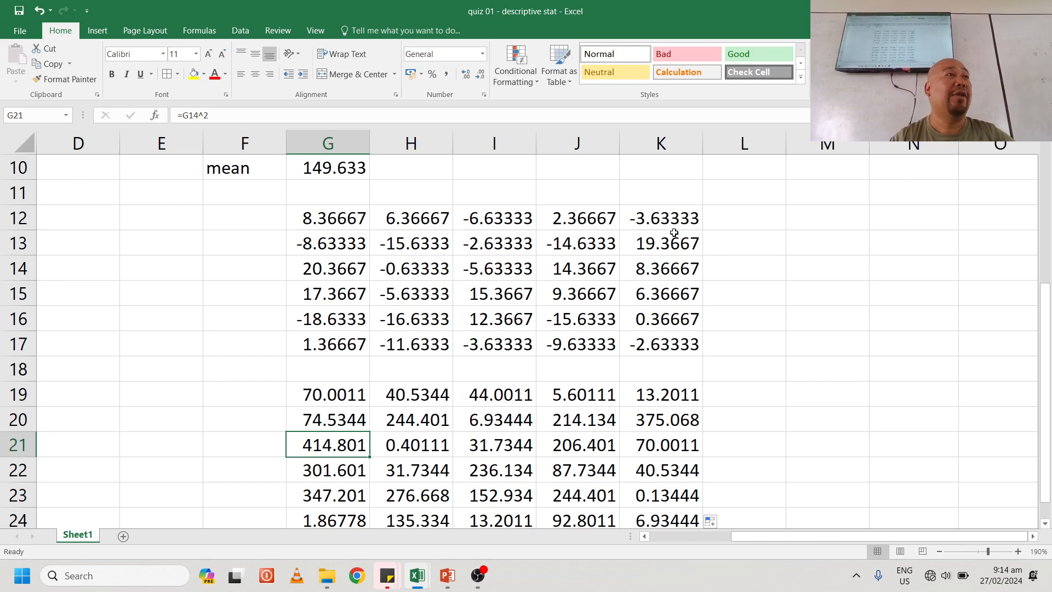
# Total all squared deviations in cell G26 with a SUM formula over G19:K24
pyautogui.scroll(-2, 659, 268)
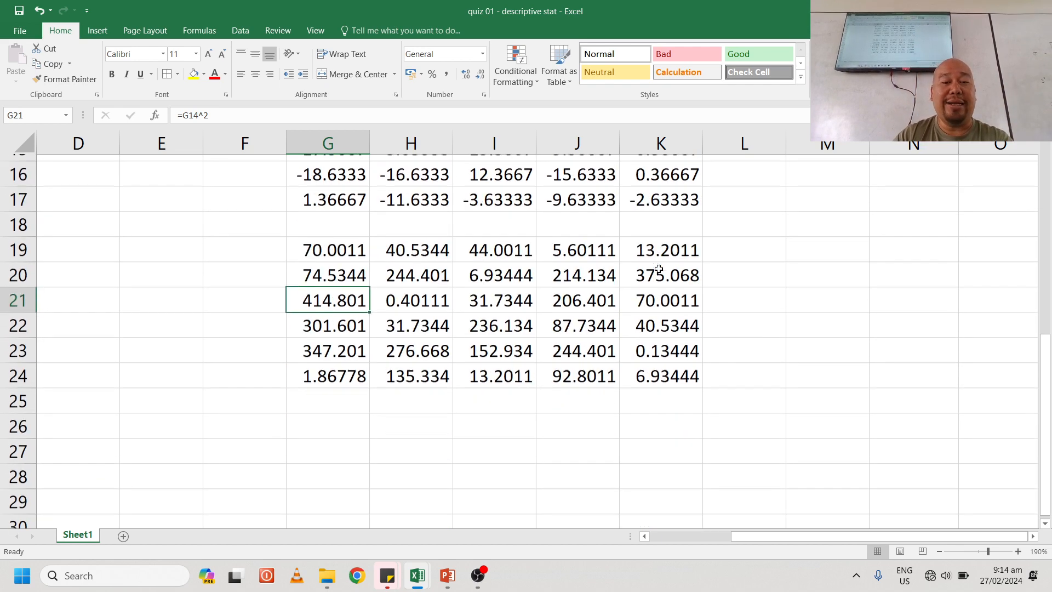
pyautogui.click(342, 420)
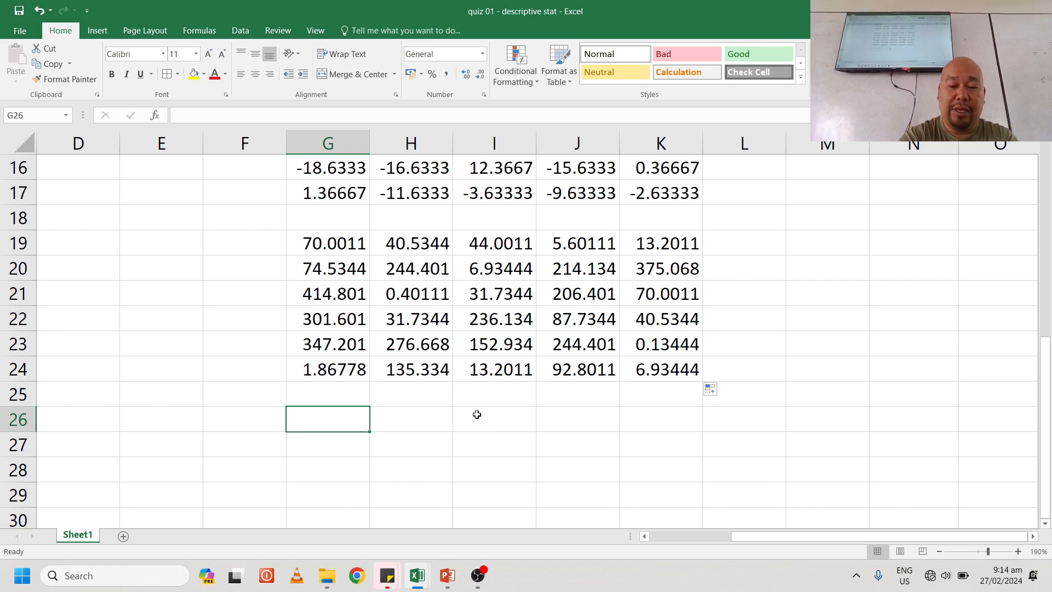
pyautogui.write('=sum(')
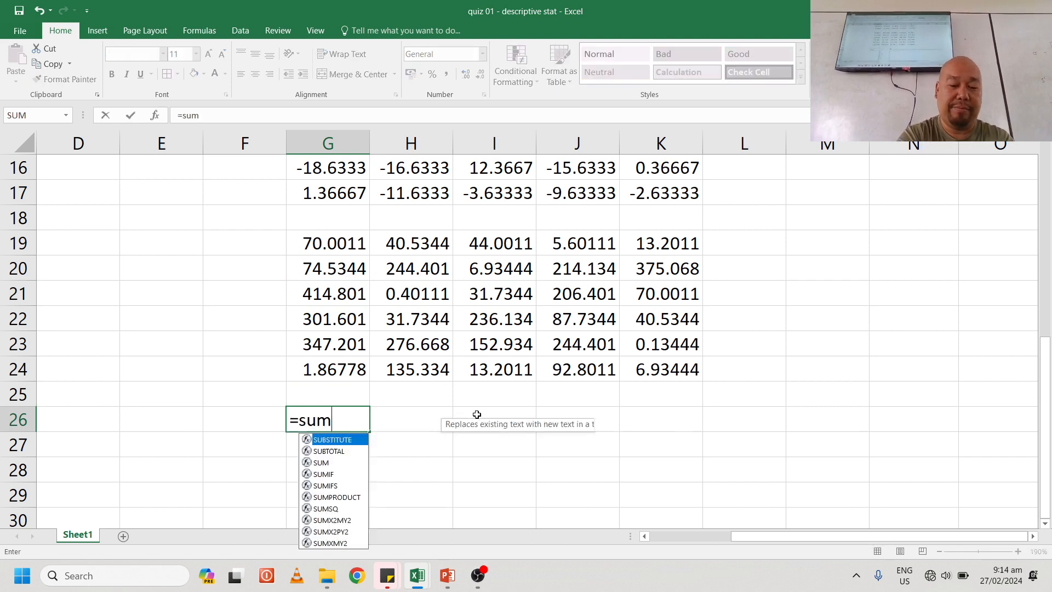
pyautogui.press('Up')
pyautogui.press('Up')
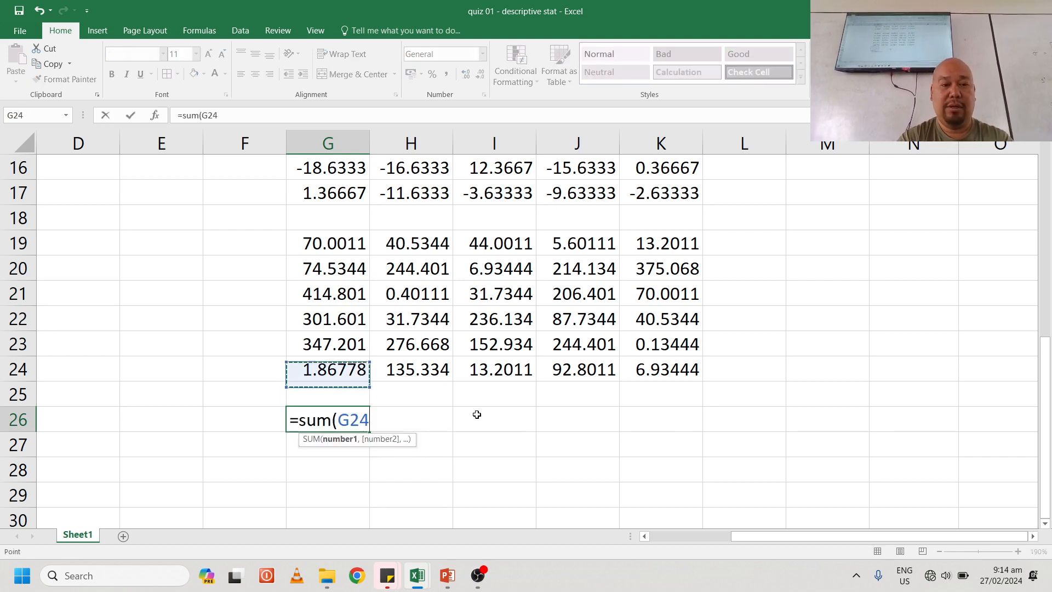
pyautogui.hotkey('shift', 'Up')
pyautogui.hotkey('shift', 'Up')
pyautogui.hotkey('shift', 'Up')
pyautogui.hotkey('shift', 'Up')
pyautogui.hotkey('shift', 'Up')
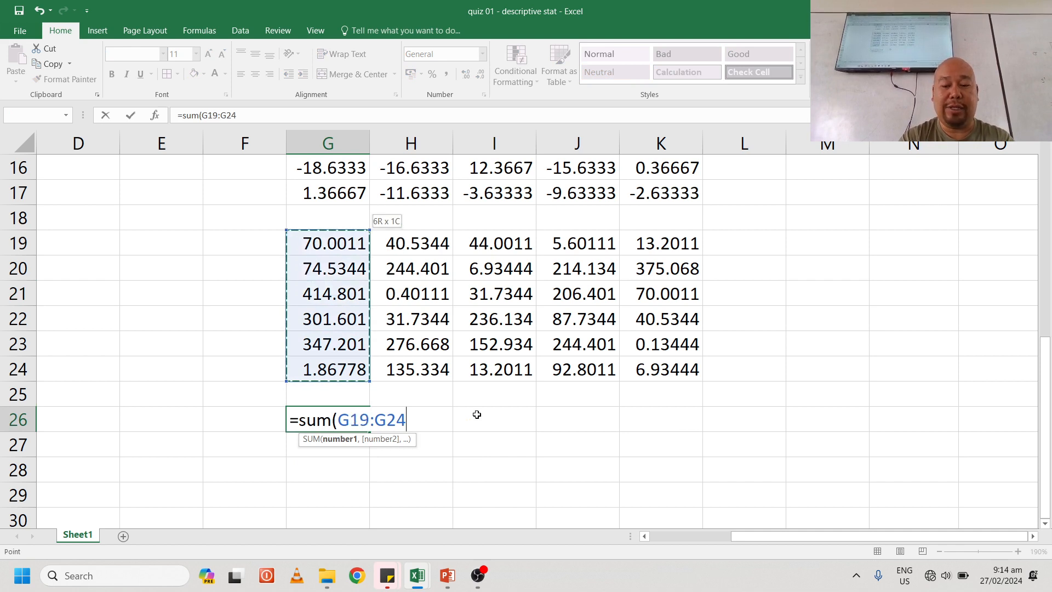
pyautogui.hotkey('shift', 'Right')
pyautogui.hotkey('shift', 'Right')
pyautogui.hotkey('shift', 'Right')
pyautogui.hotkey('shift', 'Right')
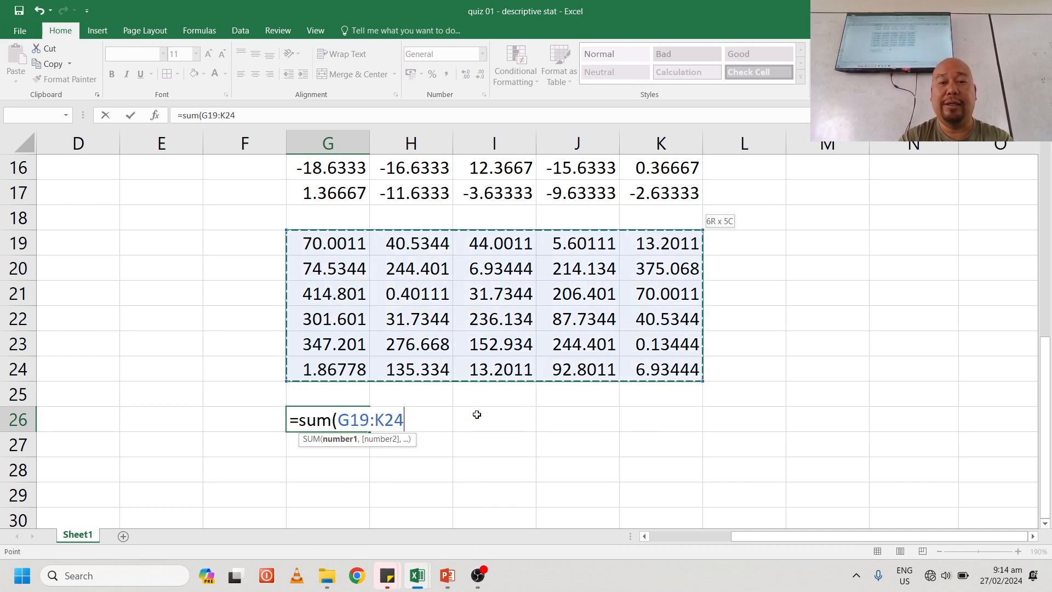
pyautogui.press('Return')
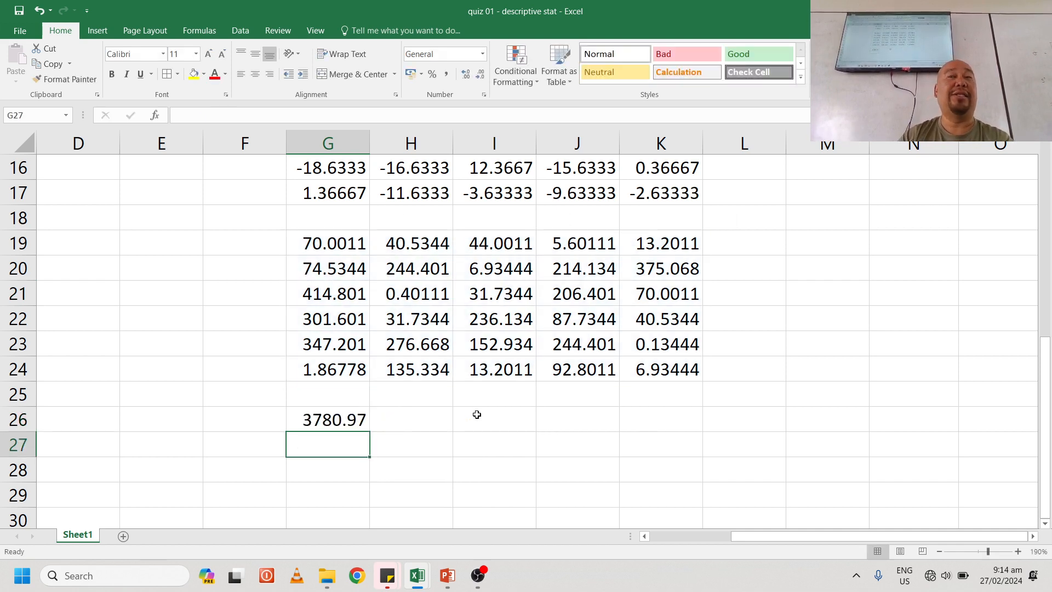
# Calculate the sample variance manually in cell G27 with the formula =G26/29
pyautogui.click(358, 420)
pyautogui.click(349, 446)
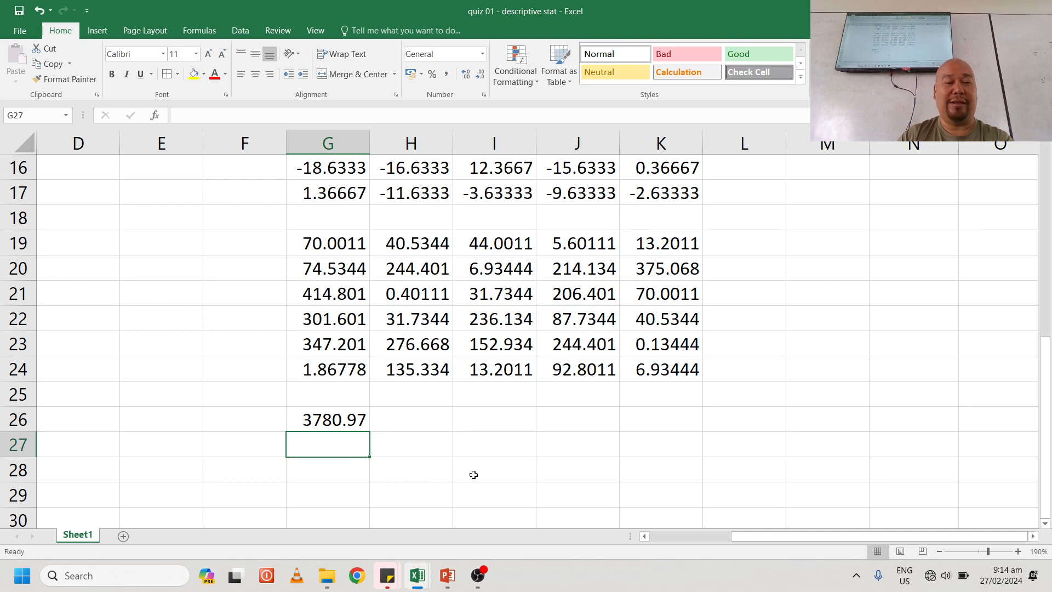
pyautogui.write('=')
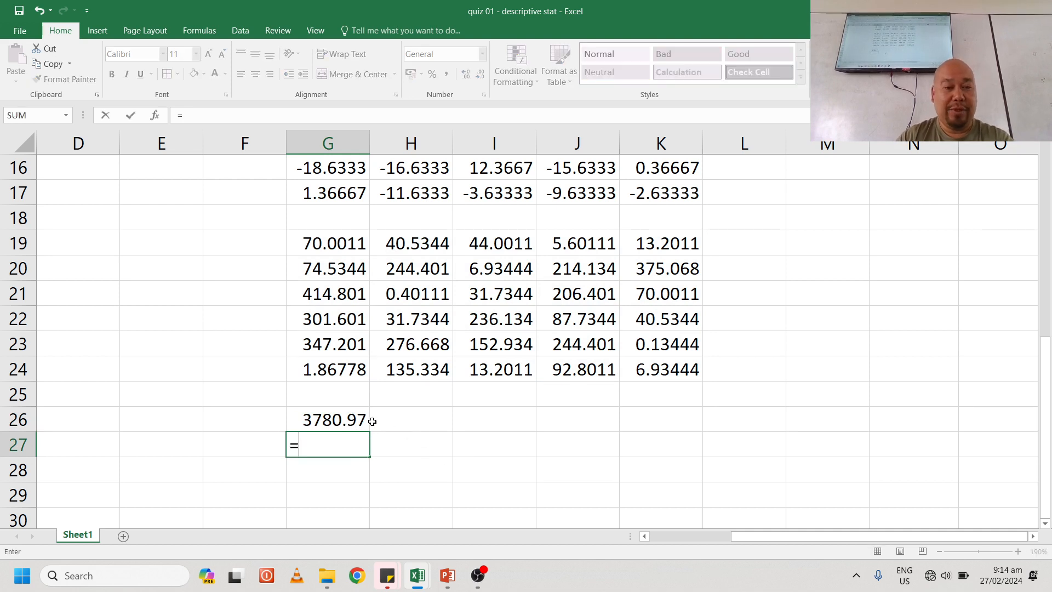
pyautogui.click(352, 419)
pyautogui.write('/')
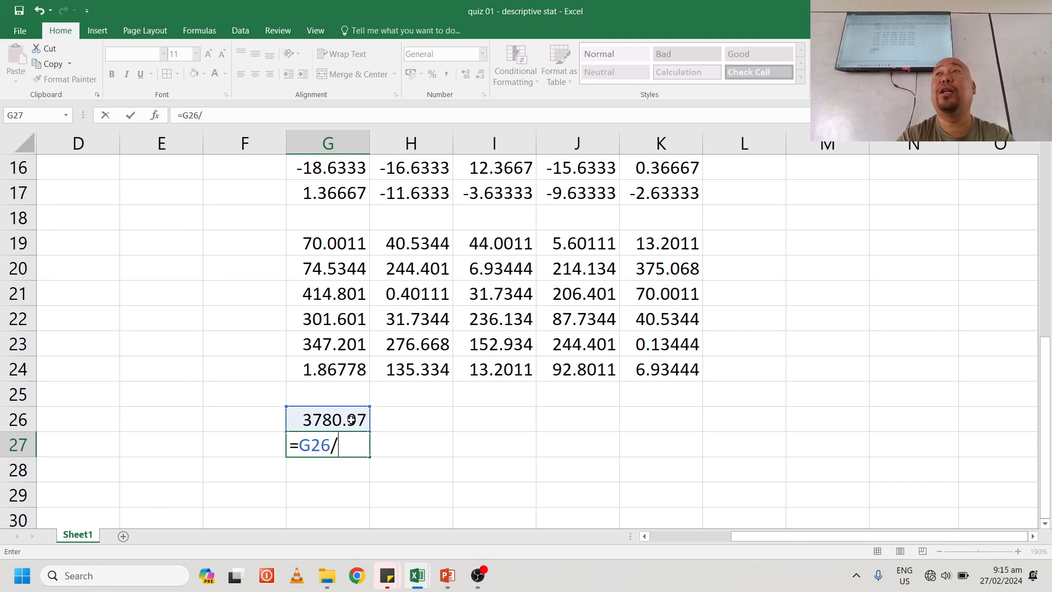
pyautogui.write('29')
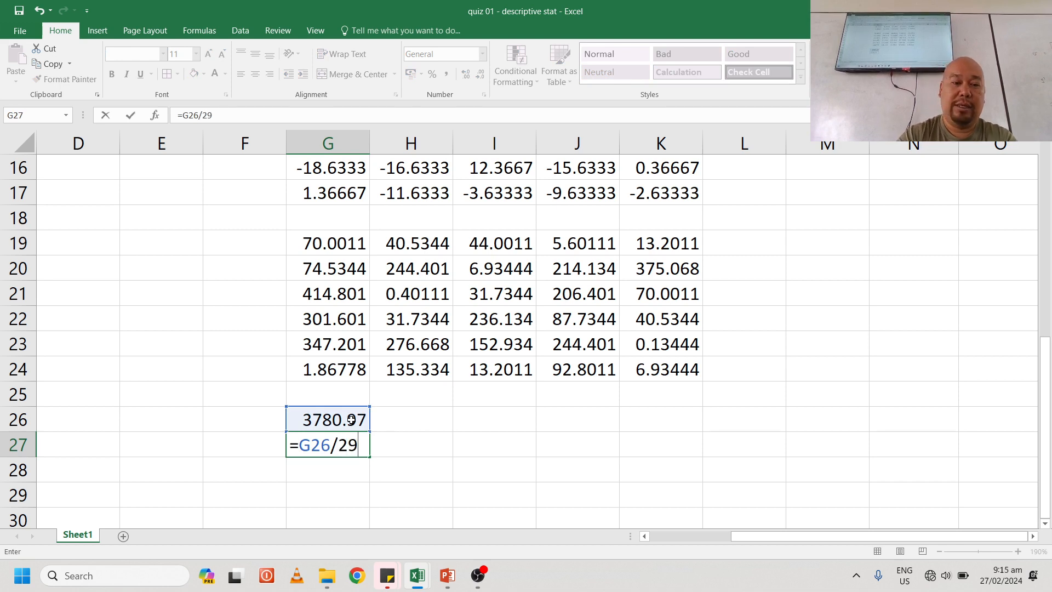
pyautogui.press('Return')
pyautogui.click(352, 450)
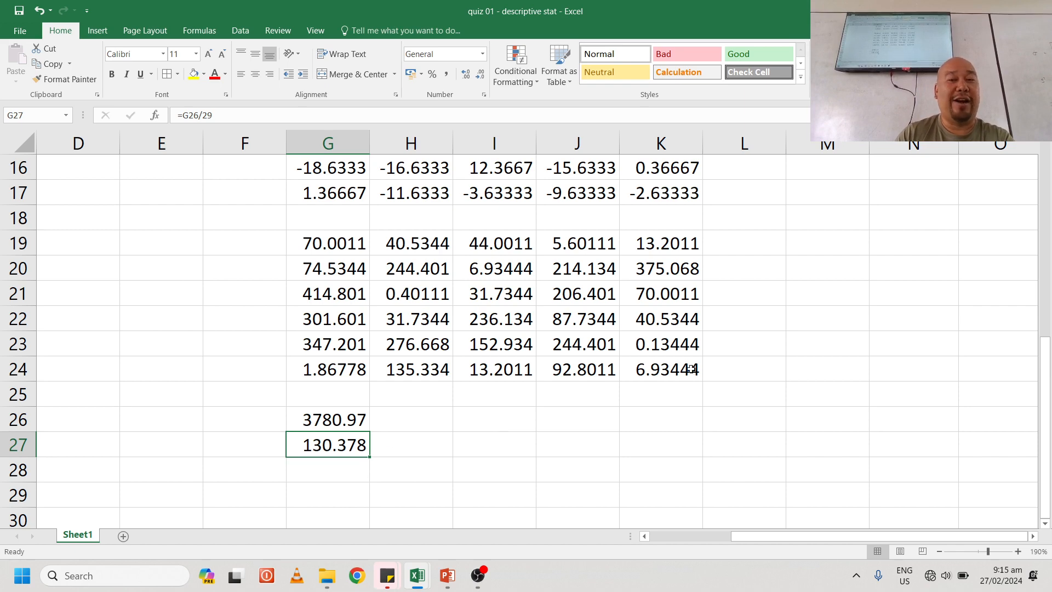
# Calculate the sample variance of G1:K6 in cell N7 with the VAR.S function
pyautogui.scroll(5, 873, 308)
pyautogui.click(908, 321)
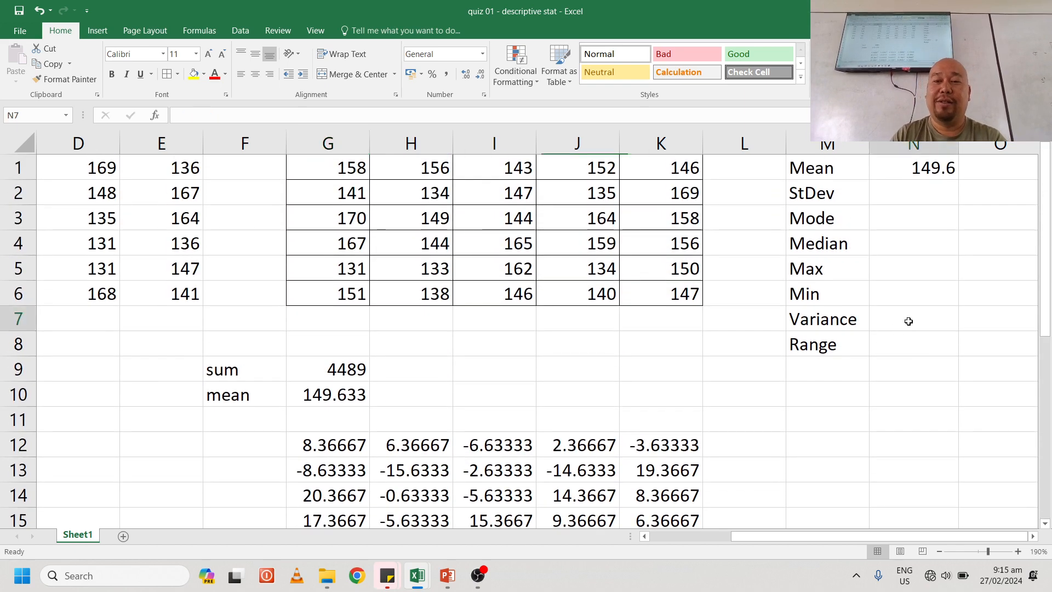
pyautogui.write('=')
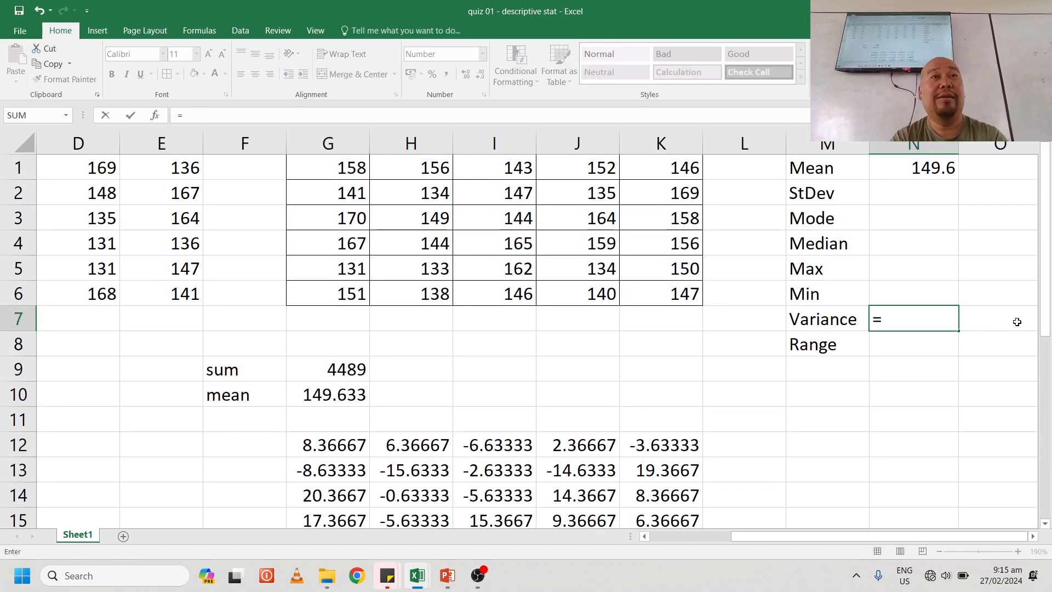
pyautogui.write('var')
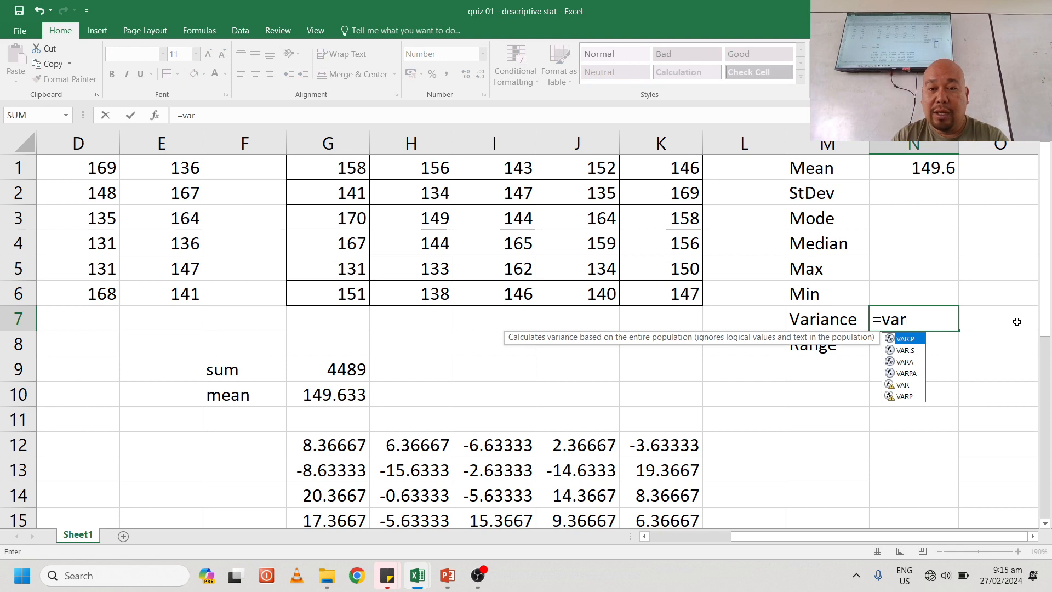
pyautogui.press('Down')
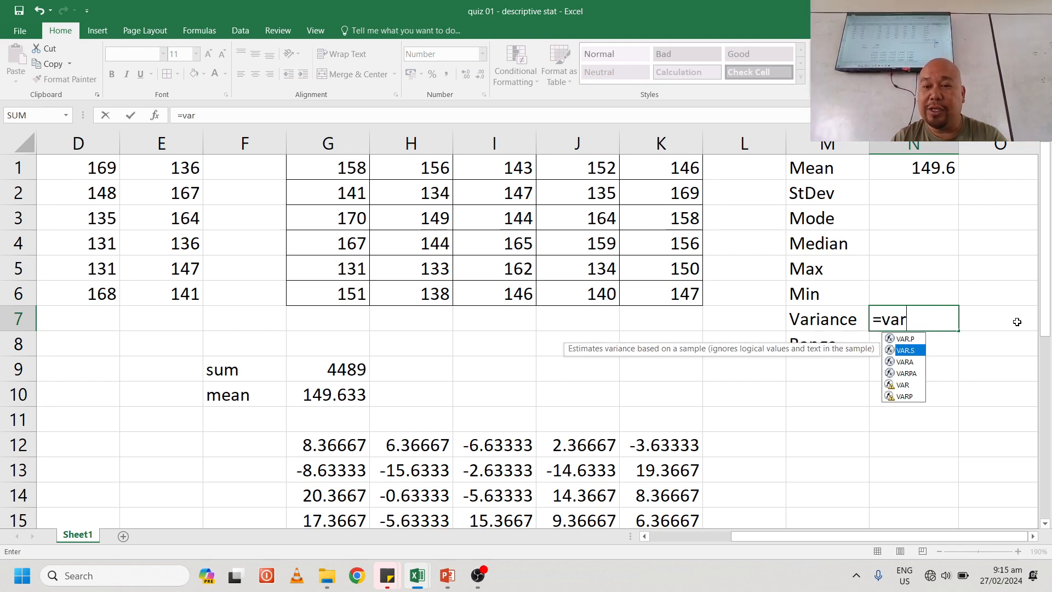
pyautogui.press('Tab')
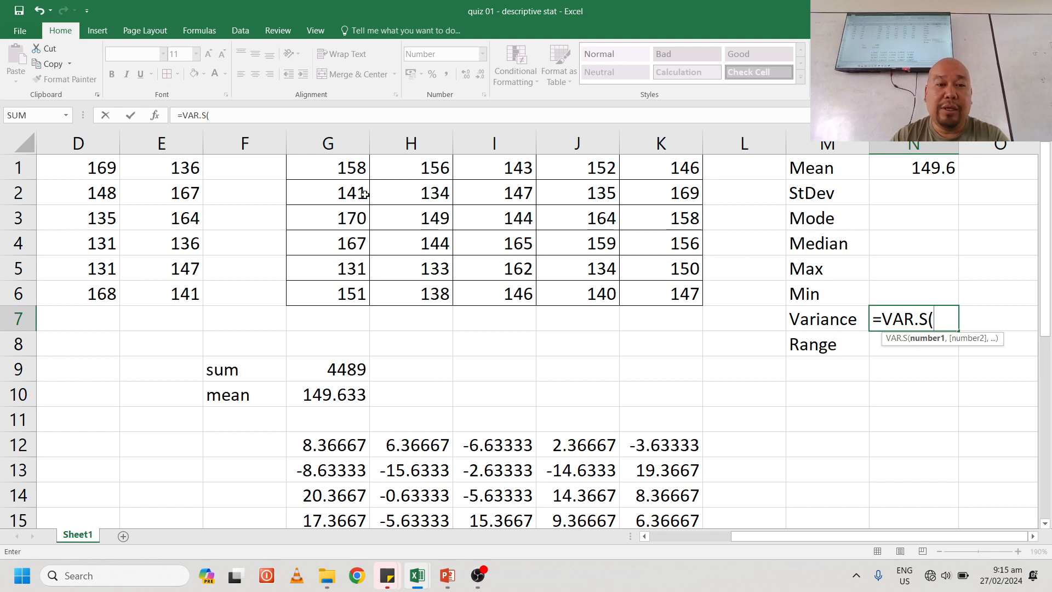
pyautogui.moveTo(347, 172); pyautogui.dragTo(678, 289)
pyautogui.press('Return')
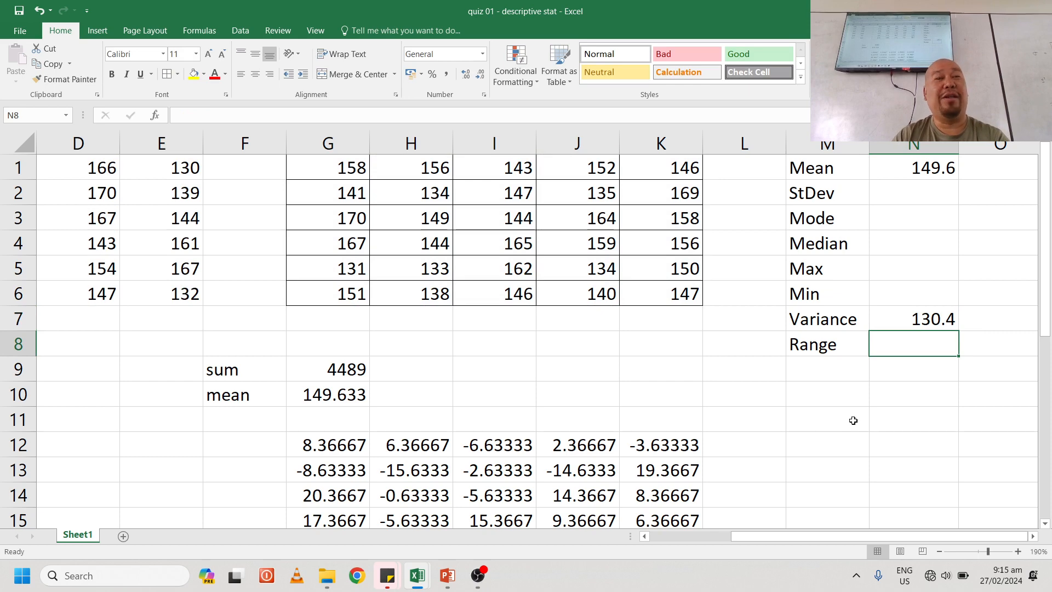
# Compare the built-in variance in N7 with the manually calculated variance in G27
pyautogui.click(942, 325)
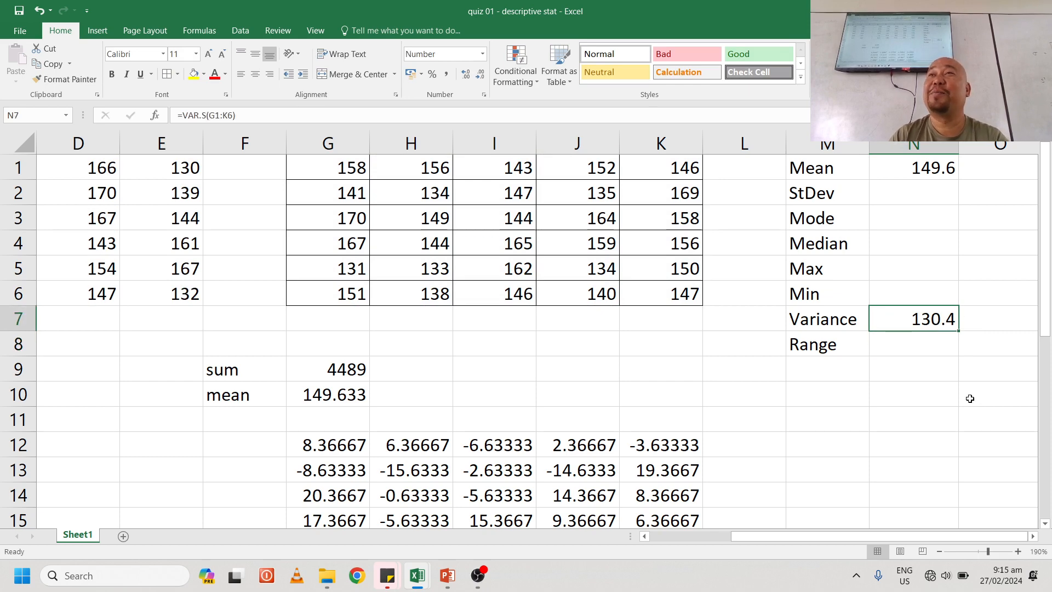
pyautogui.scroll(-7, 852, 399)
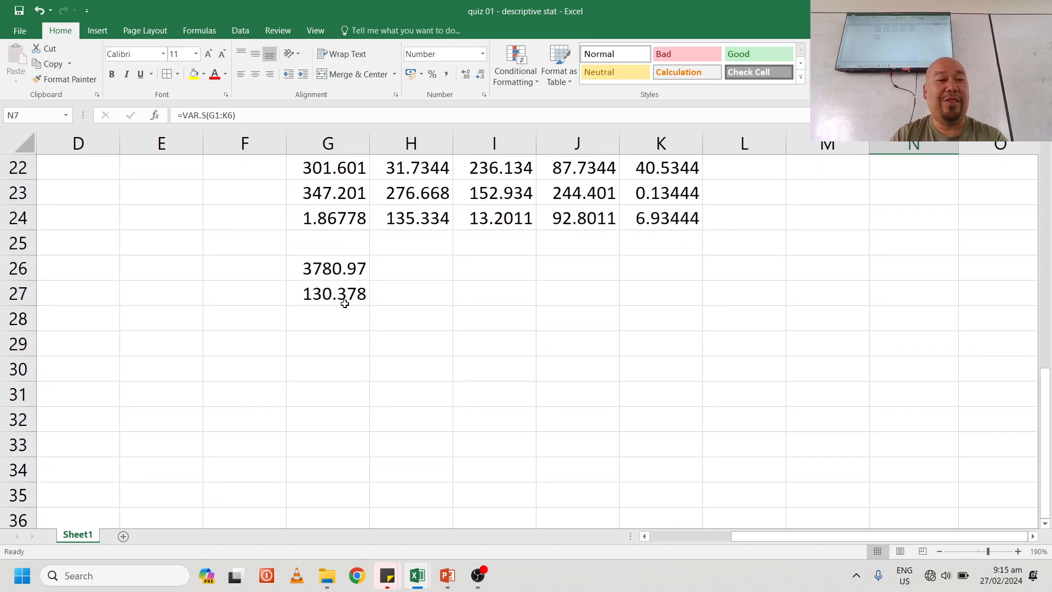
pyautogui.scroll(7, 712, 323)
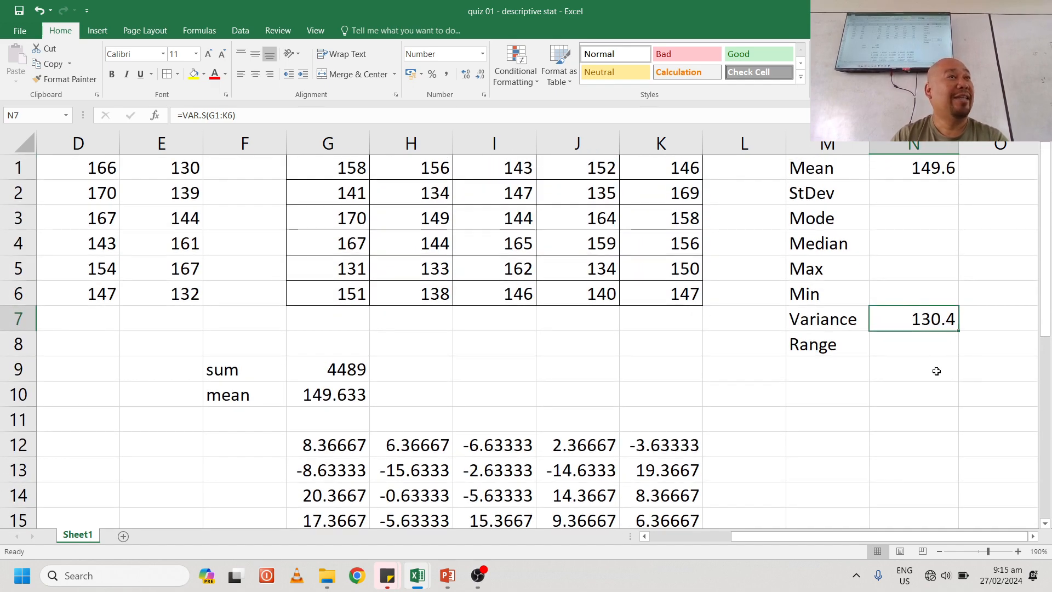
# Clear the variance formula from cell N7
pyautogui.click(933, 384)
pyautogui.click(930, 320)
pyautogui.press('Delete')
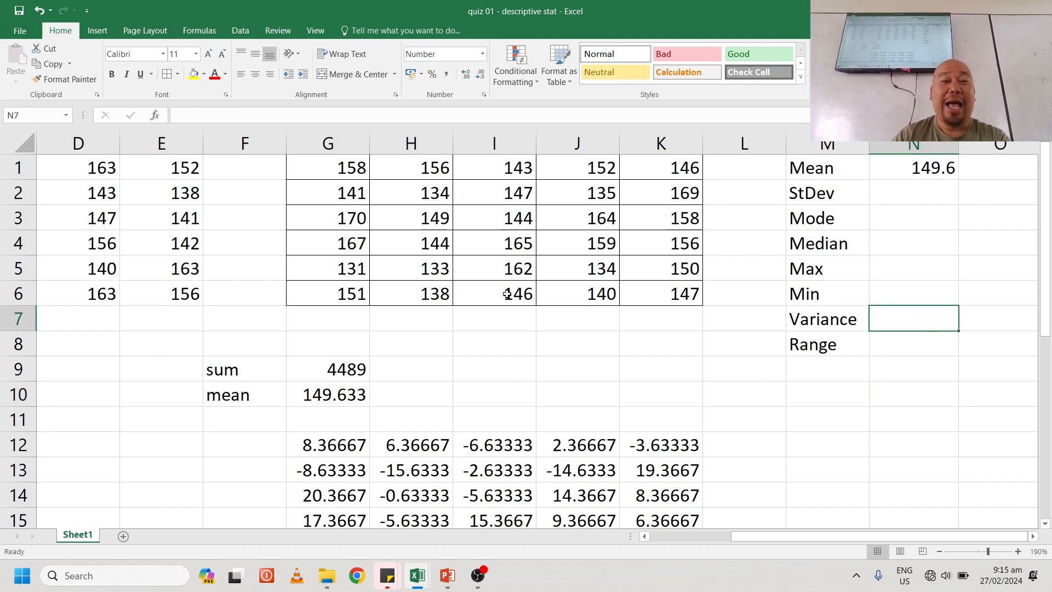
# Review the data range G1:K6, the mean cell N1 and the empty Mode and Variance cells
pyautogui.moveTo(338, 169); pyautogui.dragTo(655, 295)
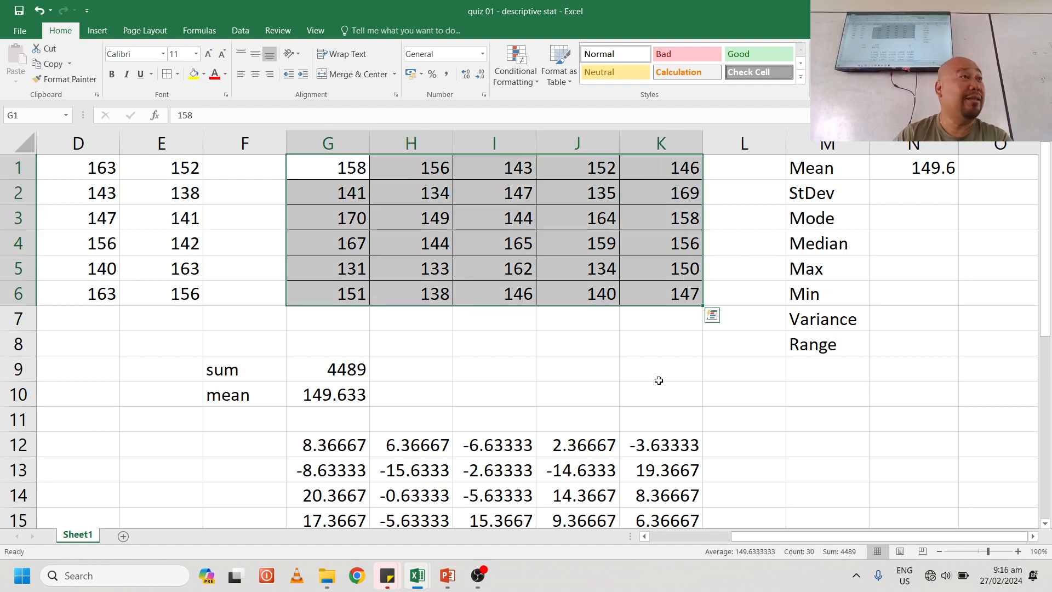
pyautogui.click(943, 170)
pyautogui.click(938, 214)
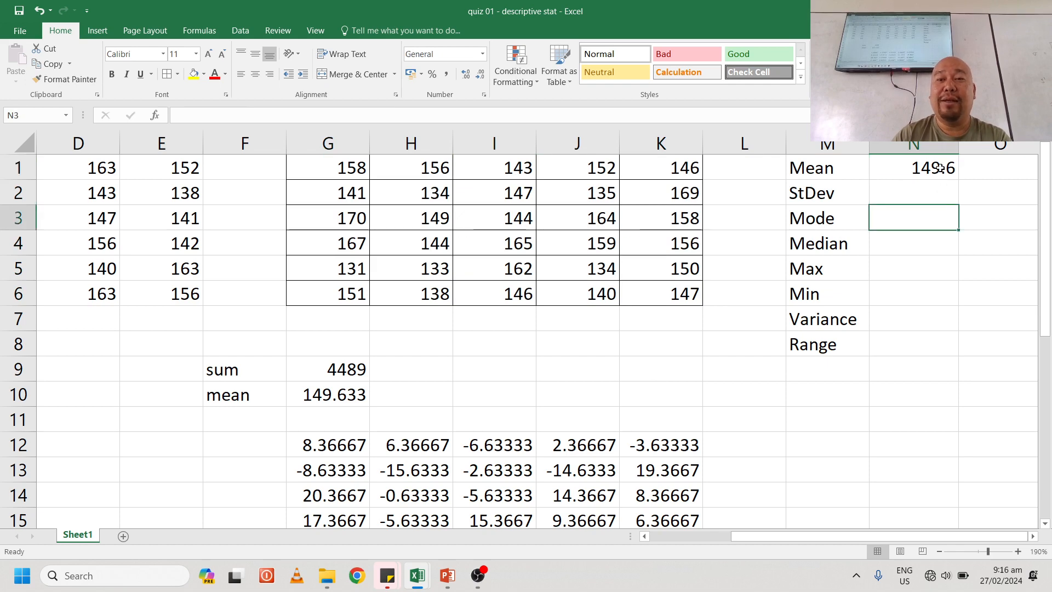
pyautogui.click(940, 168)
pyautogui.click(901, 316)
# Label the manual variance result in G27 by entering "variance" in cell F27
pyautogui.scroll(-1, 552, 407)
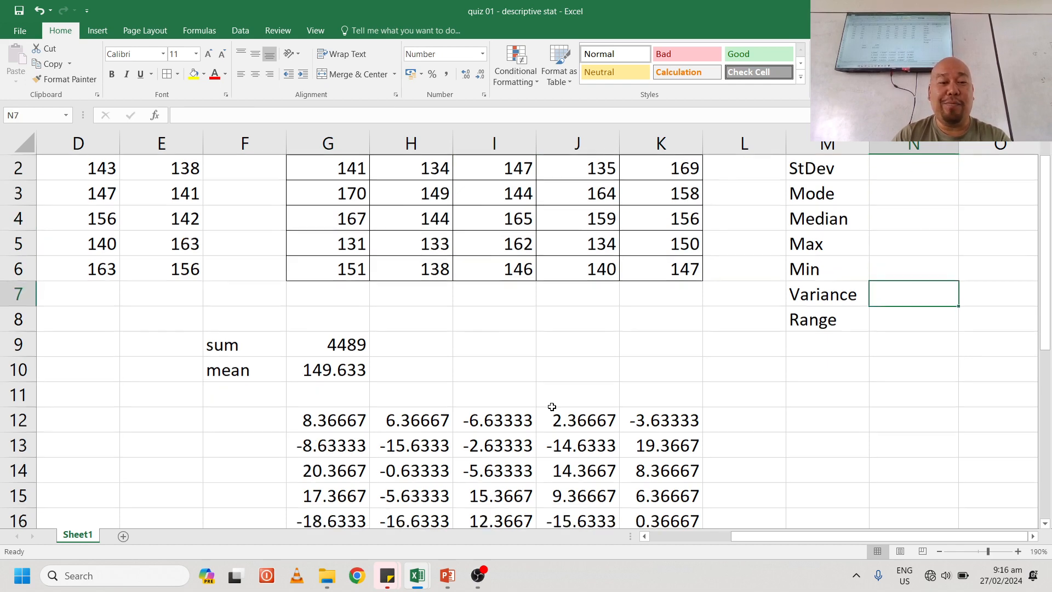
pyautogui.scroll(-7, 551, 406)
pyautogui.click(321, 296)
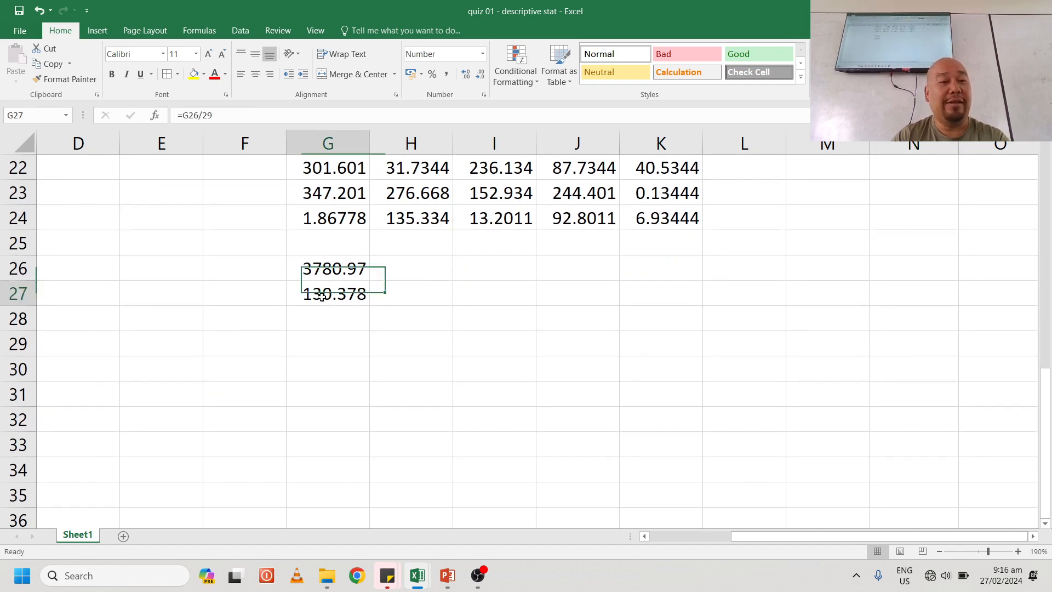
pyautogui.click(265, 296)
pyautogui.write('varia')
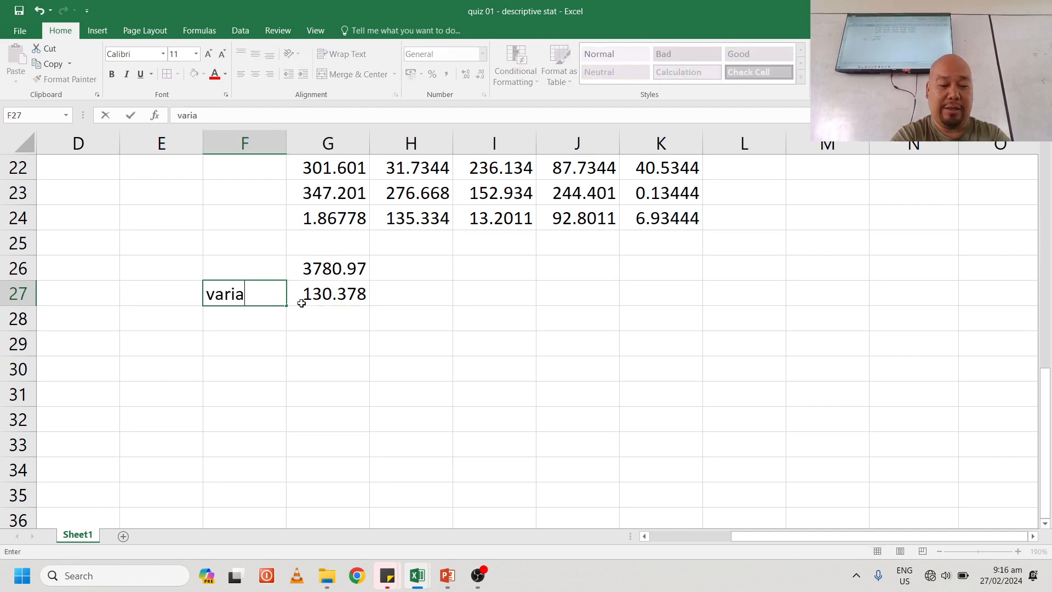
pyautogui.write('nce')
pyautogui.click(301, 303)
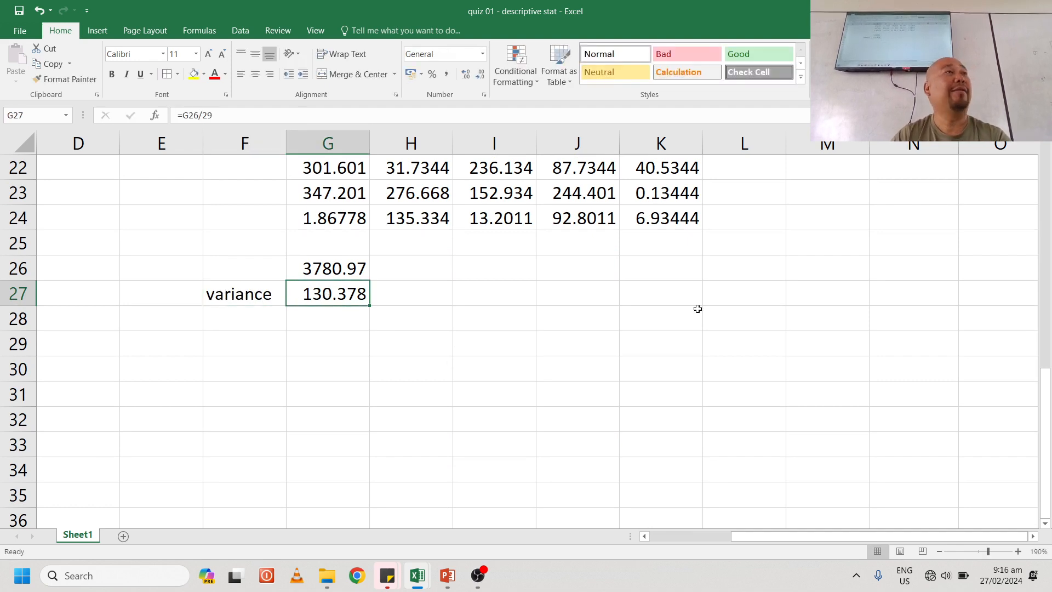
# Calculate the sample variance of G1:K6 in the Variance cell N7 with the VAR.S function
pyautogui.scroll(7, 843, 305)
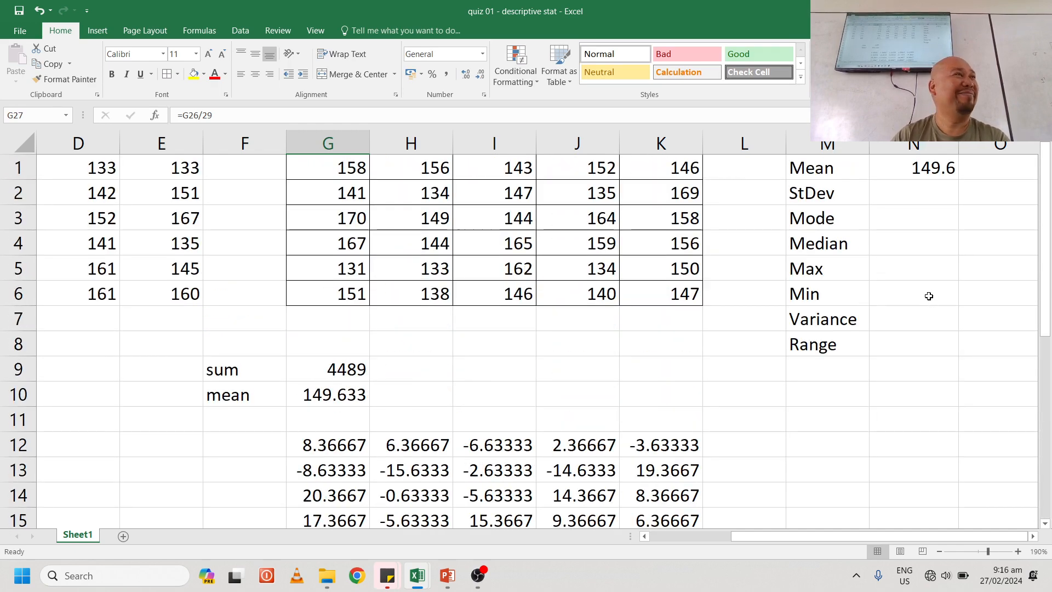
pyautogui.click(904, 321)
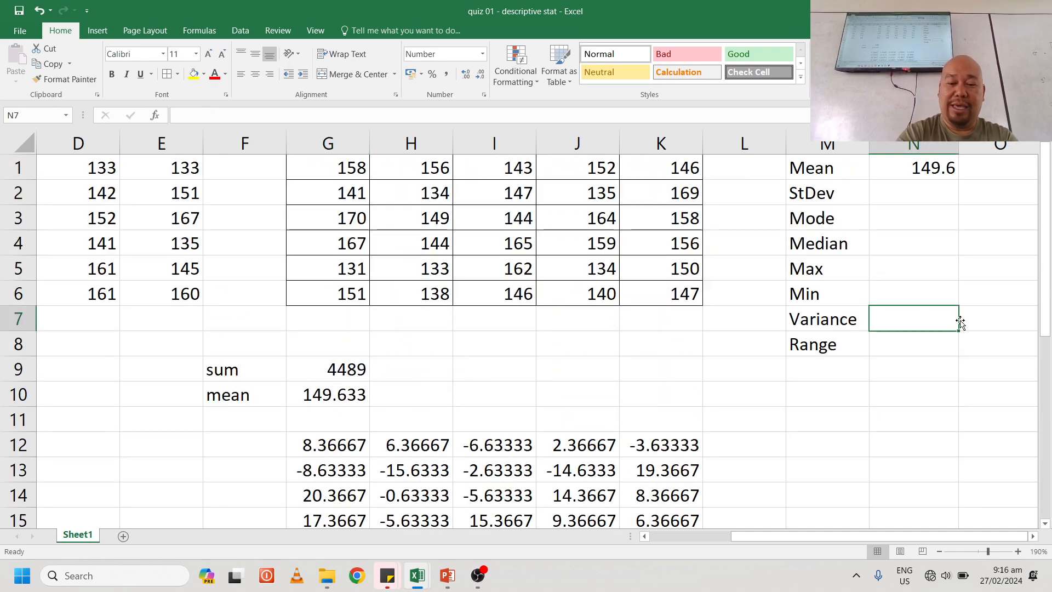
pyautogui.write('=var')
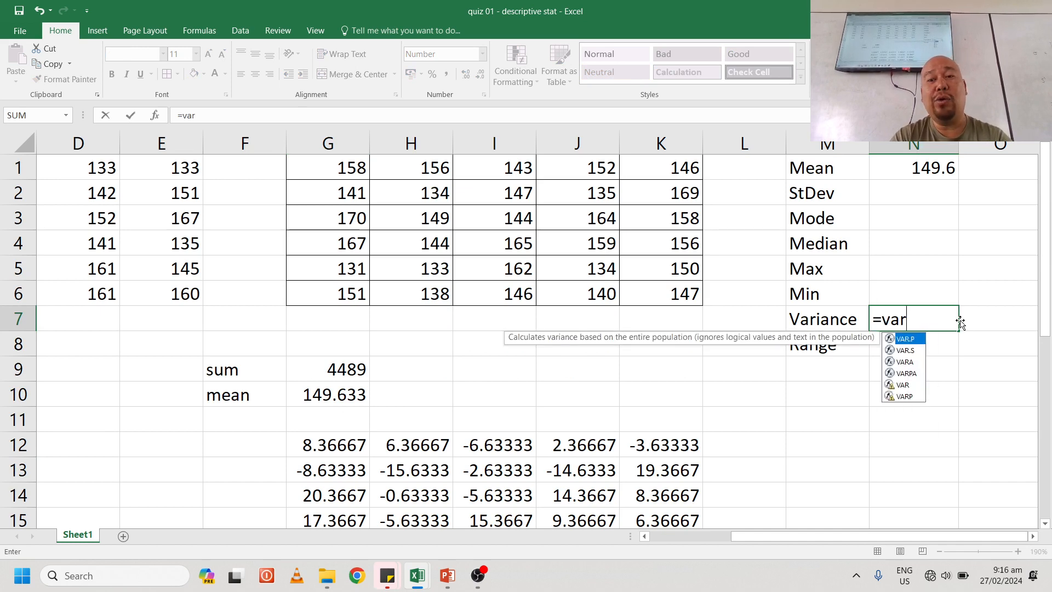
pyautogui.press('Down')
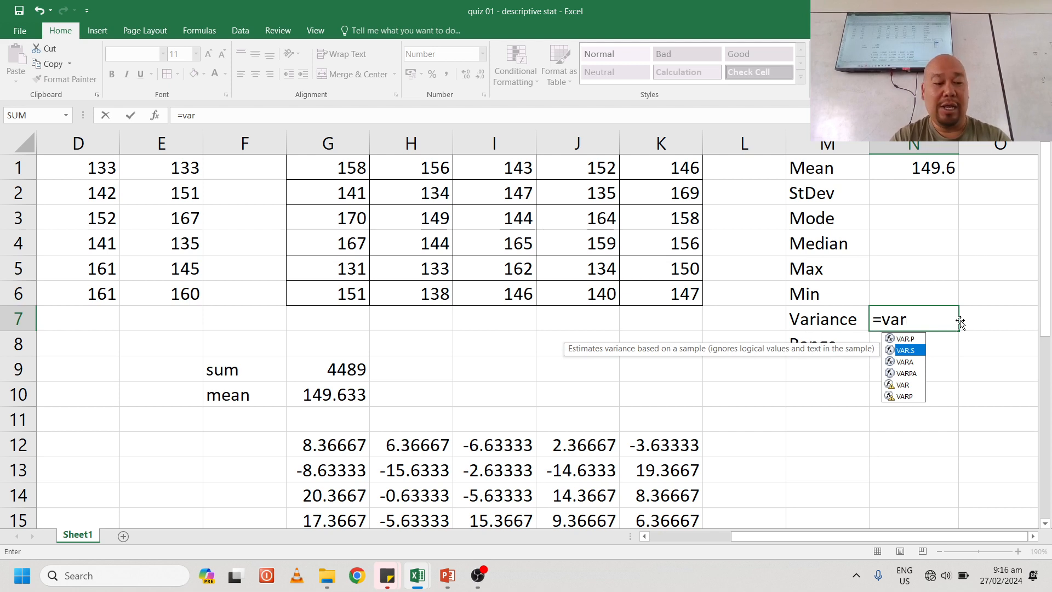
pyautogui.press('Tab')
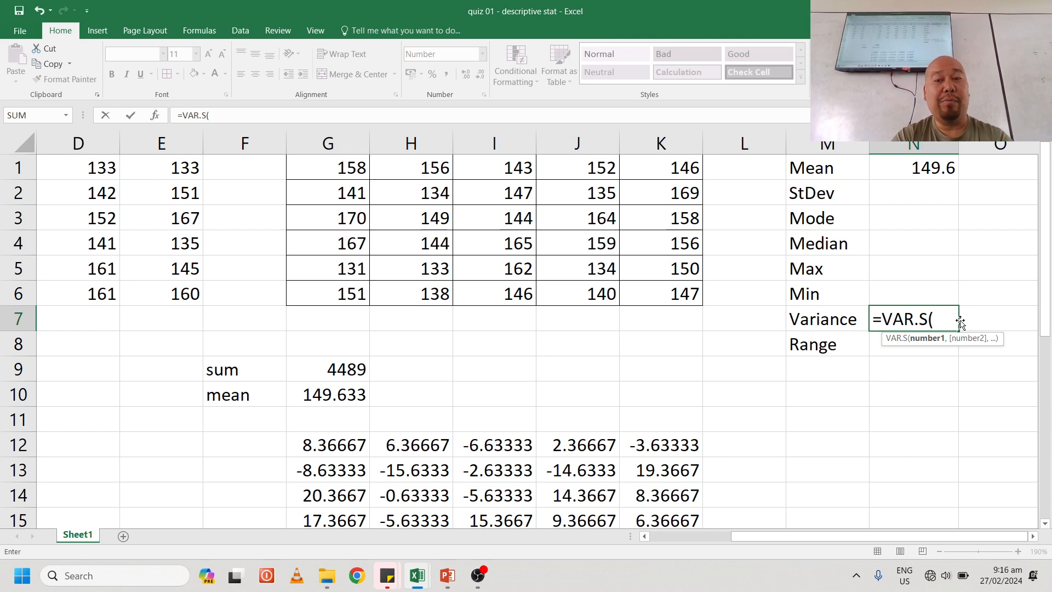
pyautogui.press('Left')
pyautogui.press('Left')
pyautogui.press('Left')
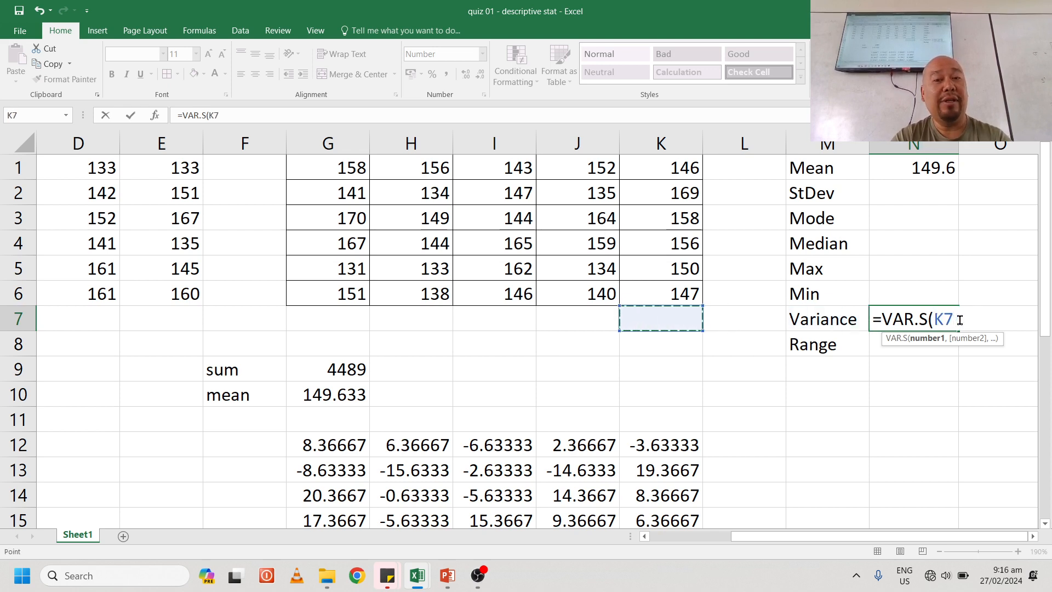
pyautogui.press('Up')
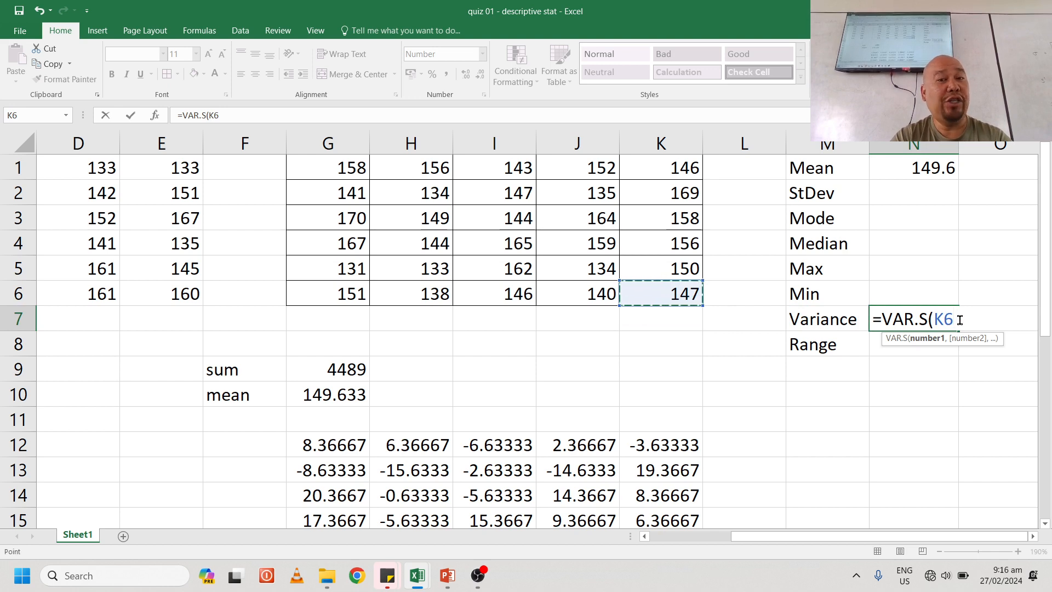
pyautogui.hotkey('shift', 'Up')
pyautogui.hotkey('shift', 'Up')
pyautogui.hotkey('shift', 'Up')
pyautogui.hotkey('shift', 'Up')
pyautogui.hotkey('shift', 'Up')
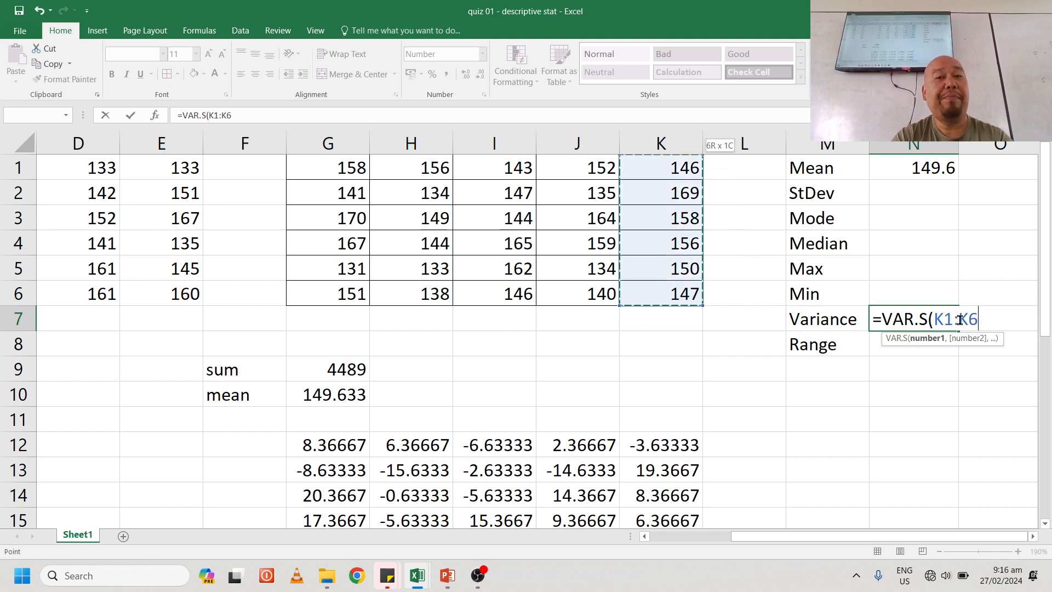
pyautogui.hotkey('shift', 'Left')
pyautogui.hotkey('shift', 'Left')
pyautogui.hotkey('shift', 'Left')
pyautogui.hotkey('shift', 'Left')
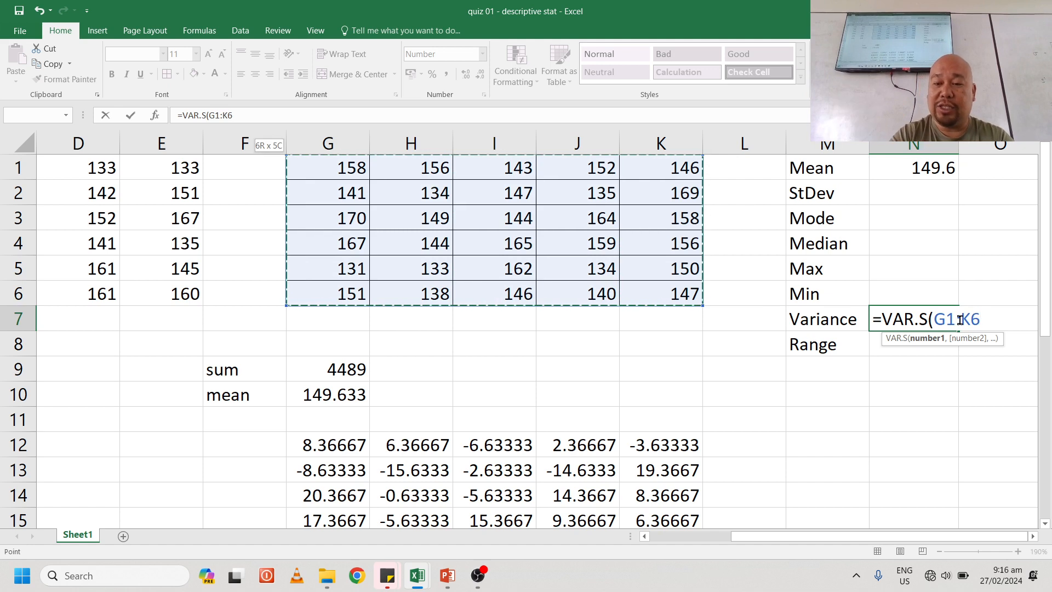
pyautogui.press('Return')
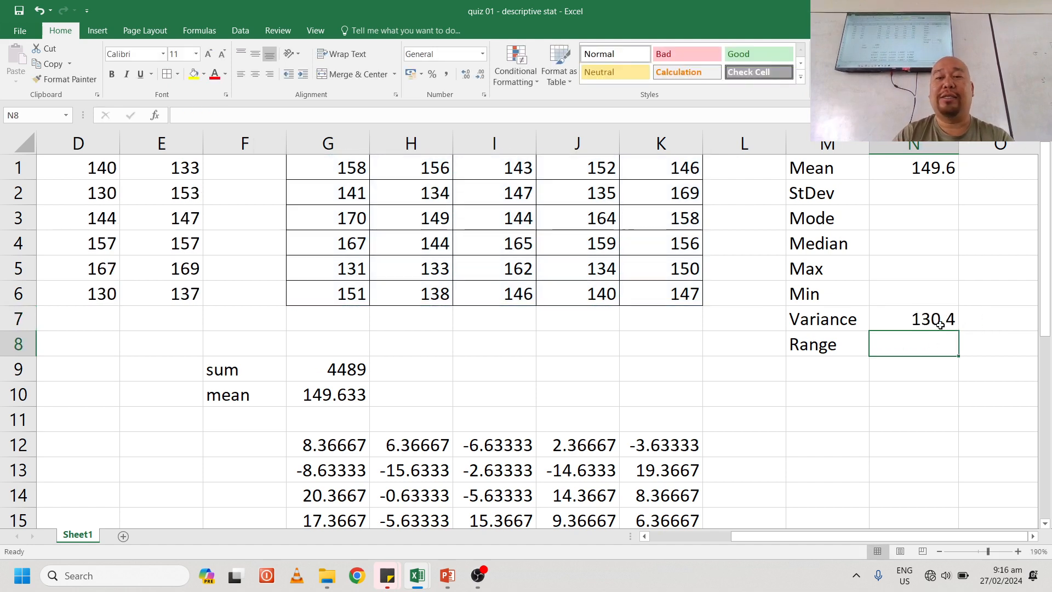
pyautogui.click(937, 324)
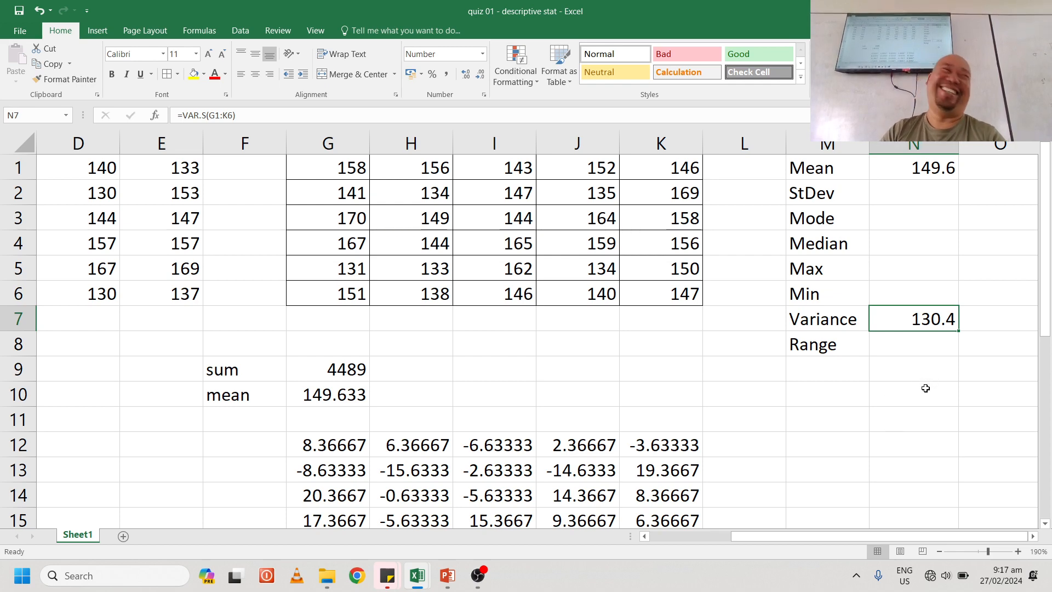
# Enter the label "st dev" in cell F28, below the variance label
pyautogui.scroll(-6, 820, 359)
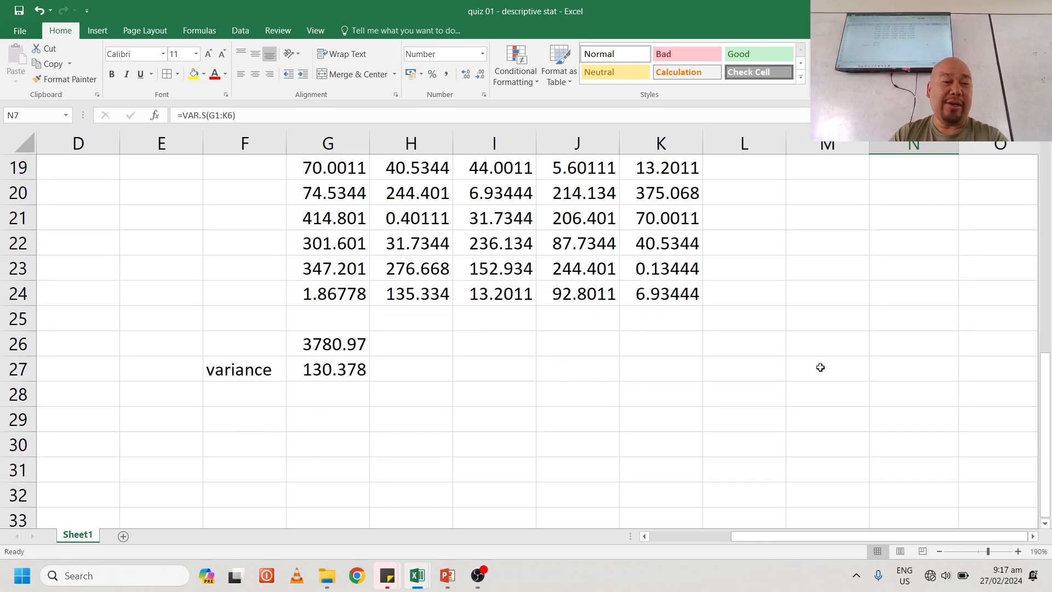
pyautogui.click(248, 390)
pyautogui.write('st dev')
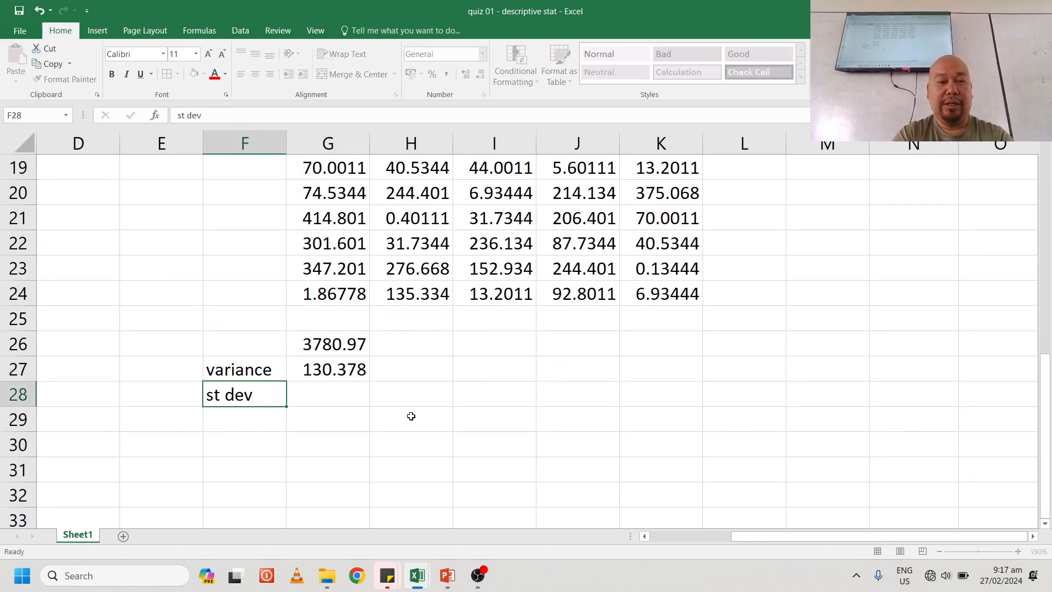
pyautogui.press('Tab')
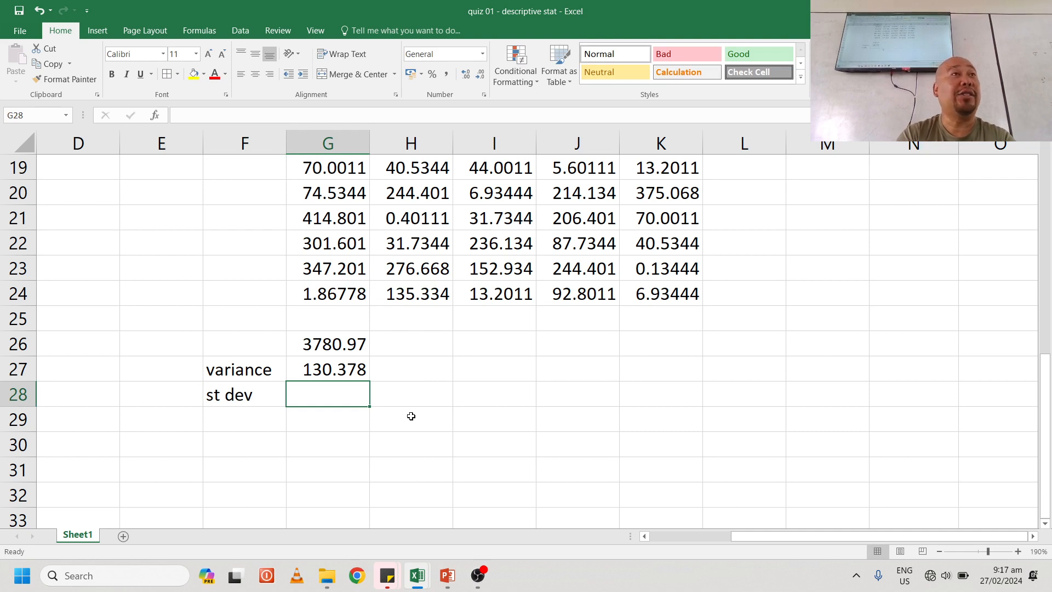
# Calculate the standard deviation manually in G28 as the square root of the variance with =G27^0.5
pyautogui.press('Up')
pyautogui.press('Down')
pyautogui.write('=')
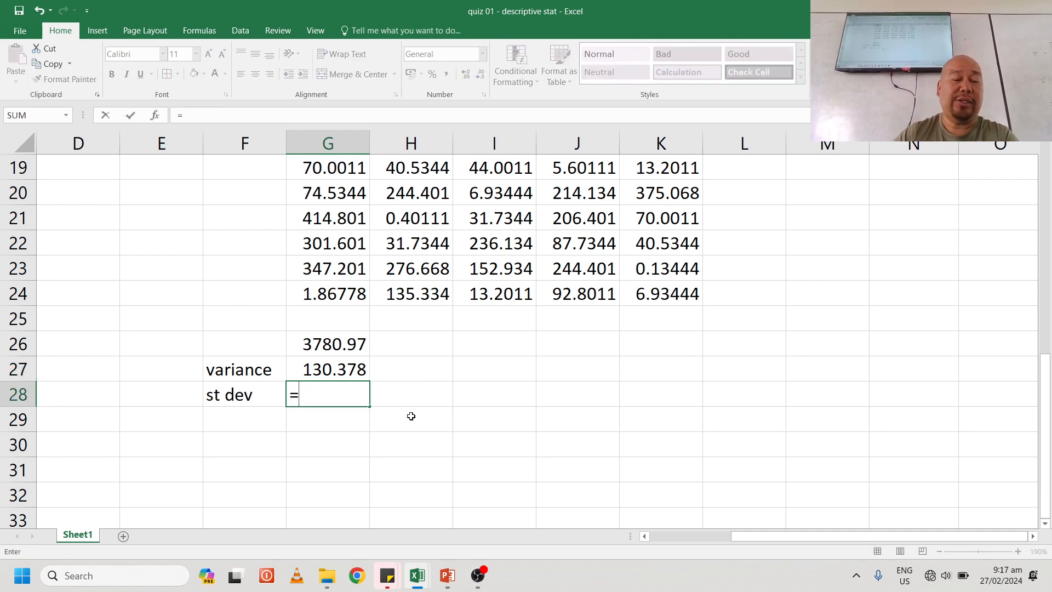
pyautogui.click(355, 366)
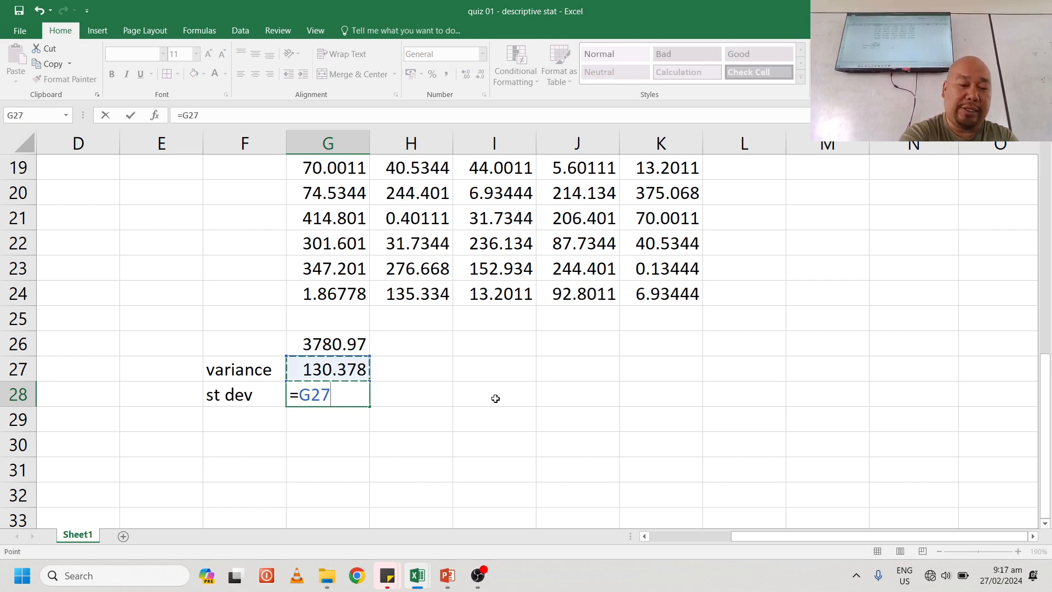
pyautogui.write('^')
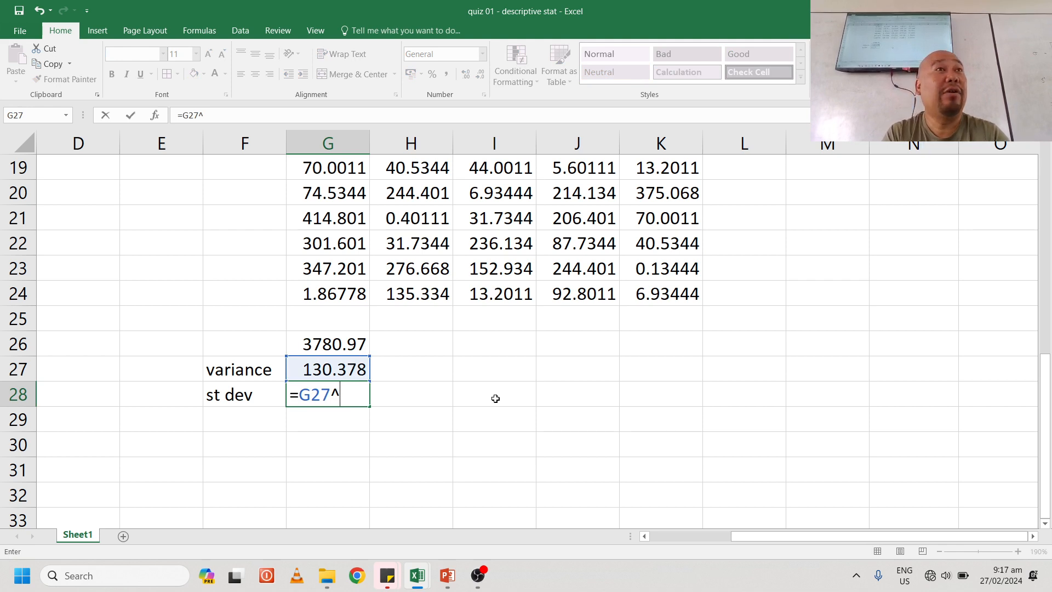
pyautogui.write('0.5')
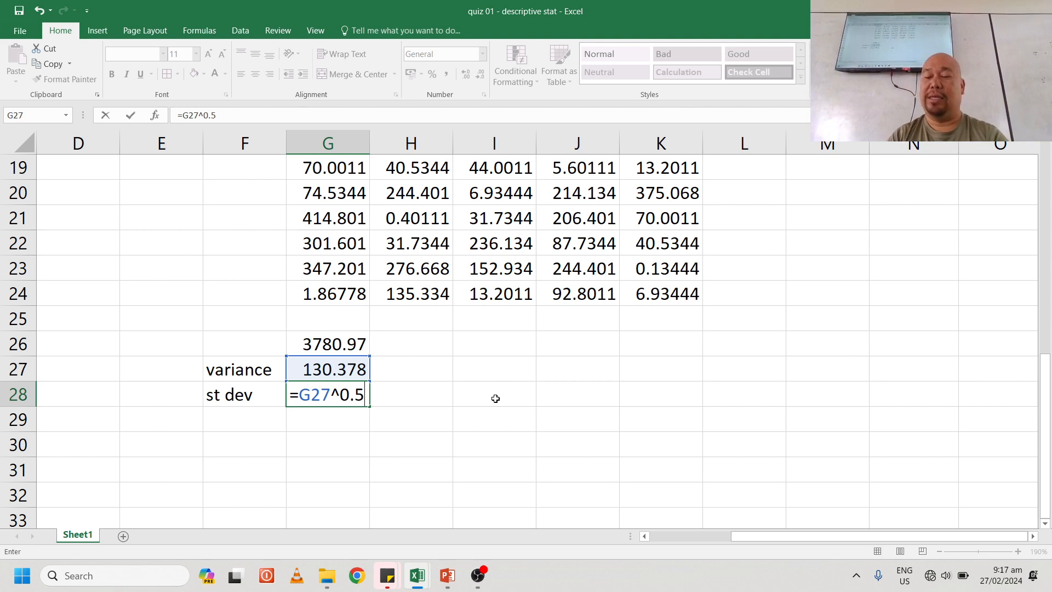
pyautogui.press('Return')
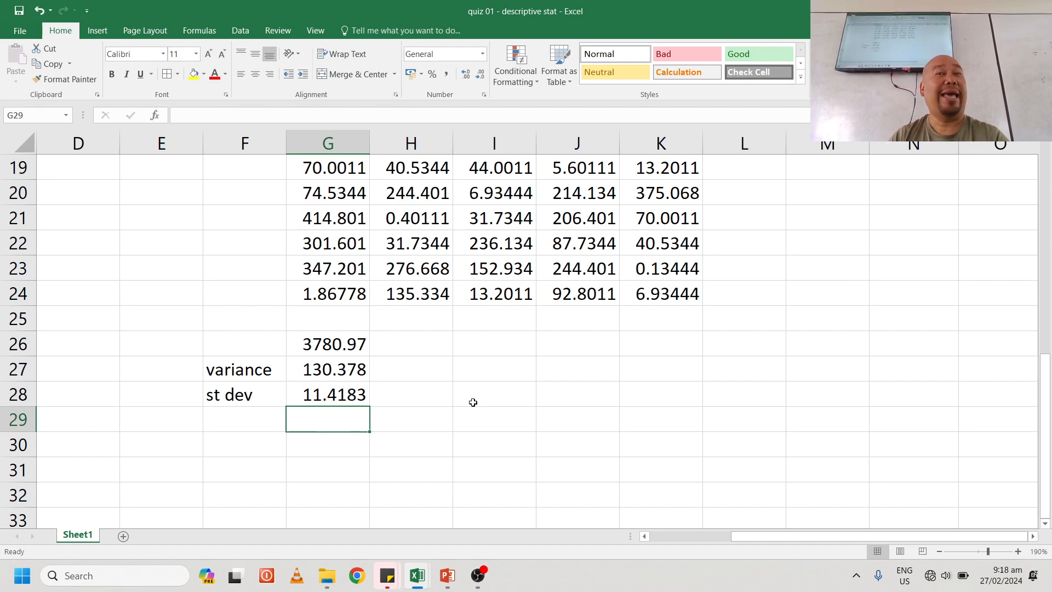
# Calculate the sample standard deviation of G1:K6 in N2 with STDEV.S and compare it with the manual result in G28
pyautogui.scroll(6, 882, 383)
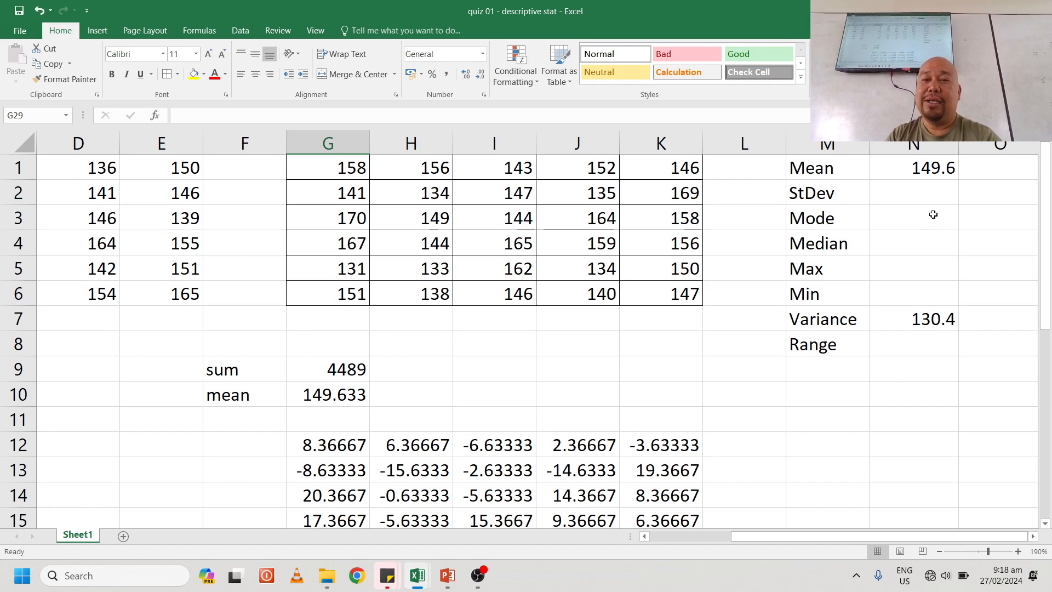
pyautogui.click(929, 191)
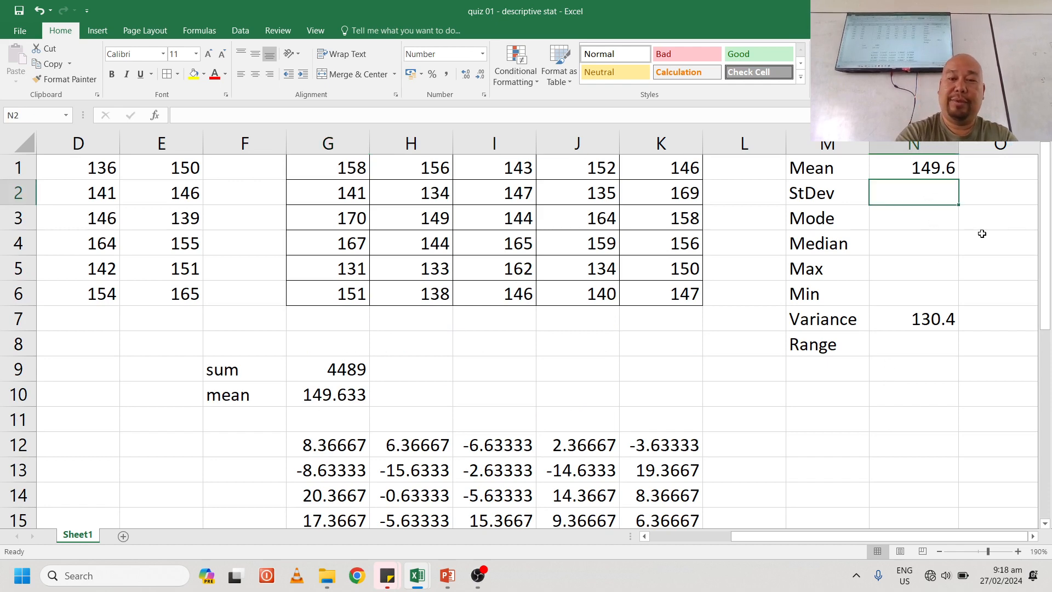
pyautogui.write('=')
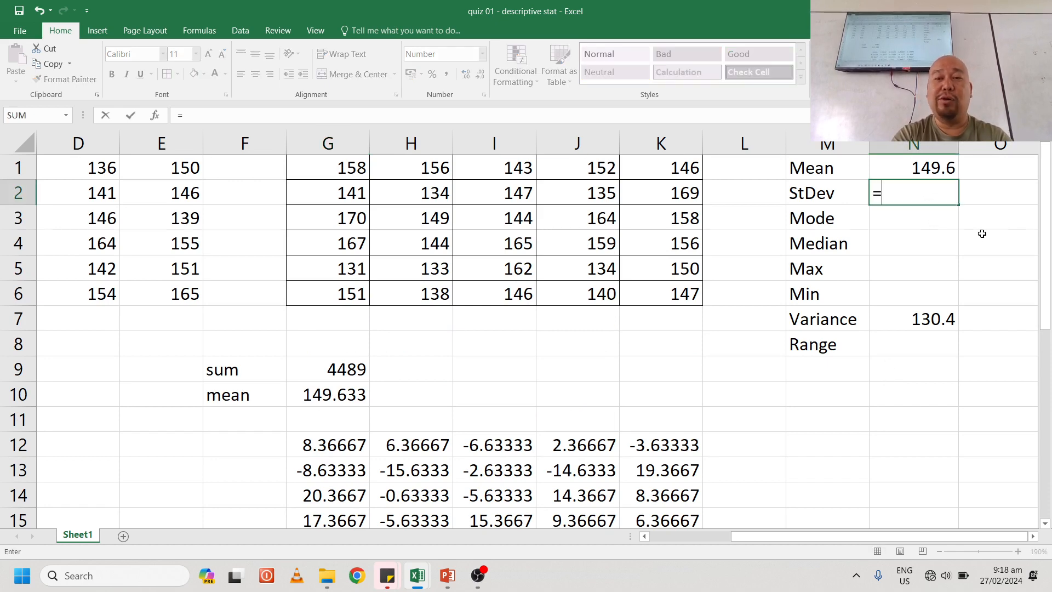
pyautogui.write('st')
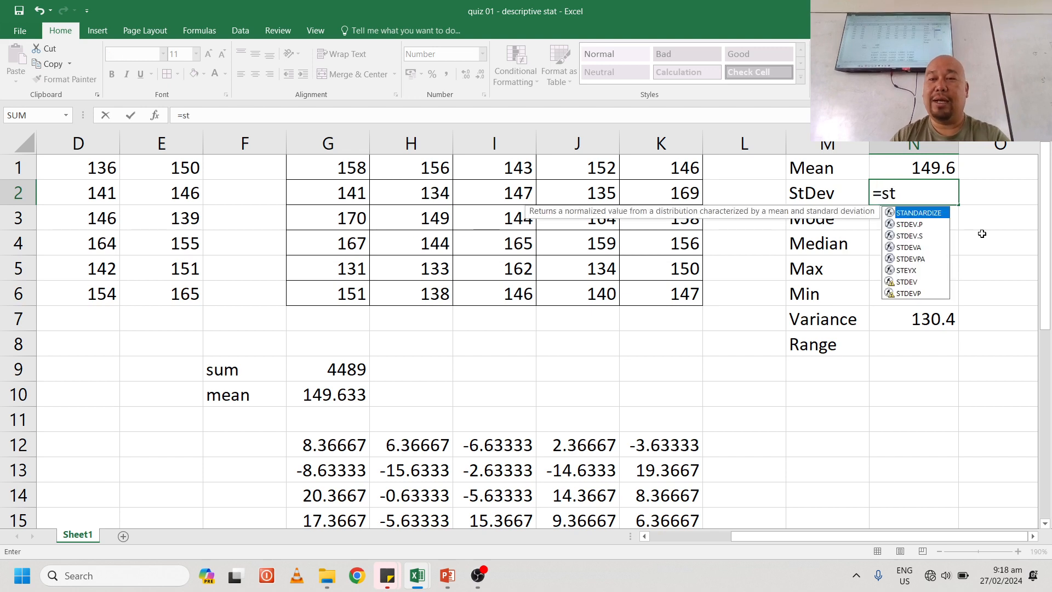
pyautogui.press('Down')
pyautogui.press('Down')
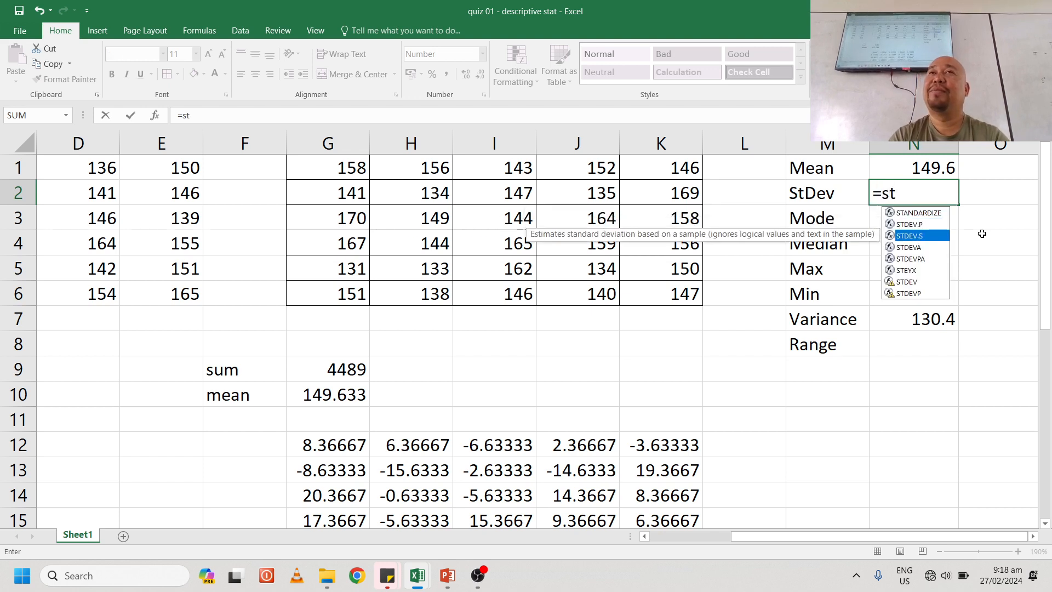
pyautogui.press('Tab')
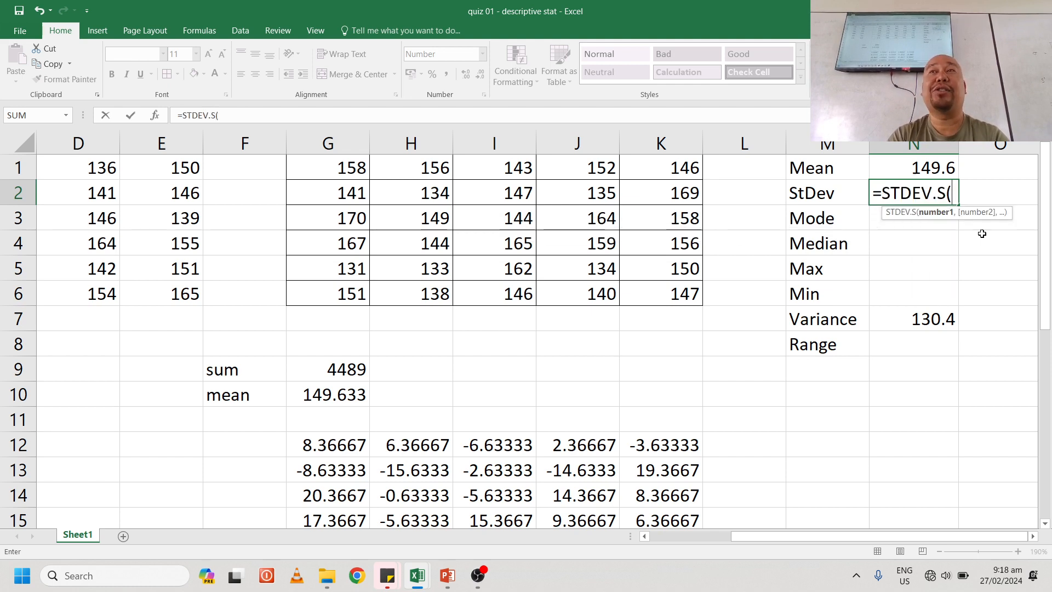
pyautogui.press('Left')
pyautogui.press('Left')
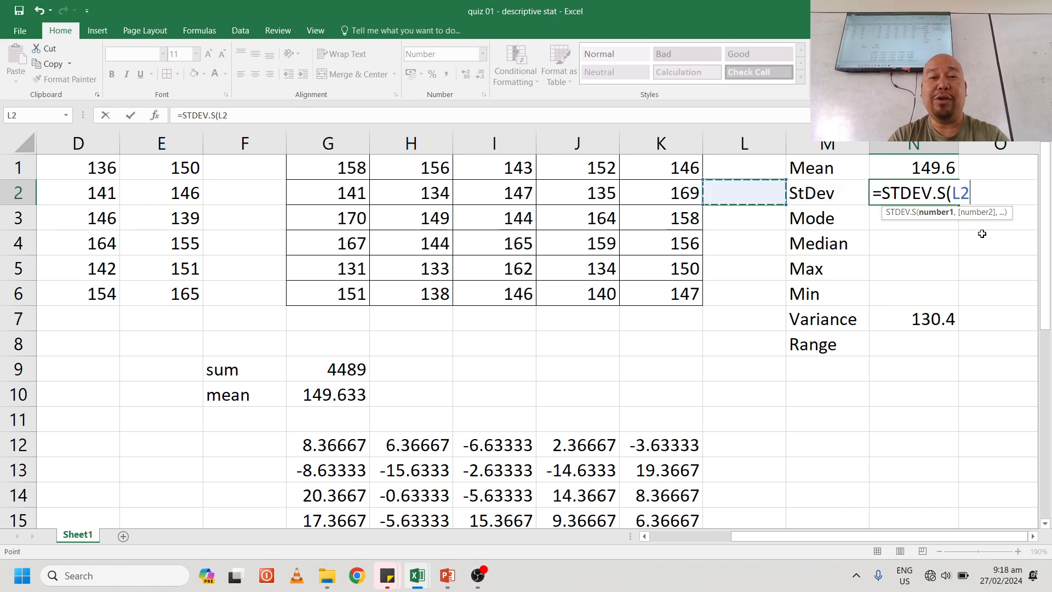
pyautogui.press('Left')
pyautogui.press('Up')
pyautogui.hotkey('shift', 'Down')
pyautogui.hotkey('shift', 'Down')
pyautogui.hotkey('shift', 'Down')
pyautogui.hotkey('shift', 'Down')
pyautogui.hotkey('shift', 'Down')
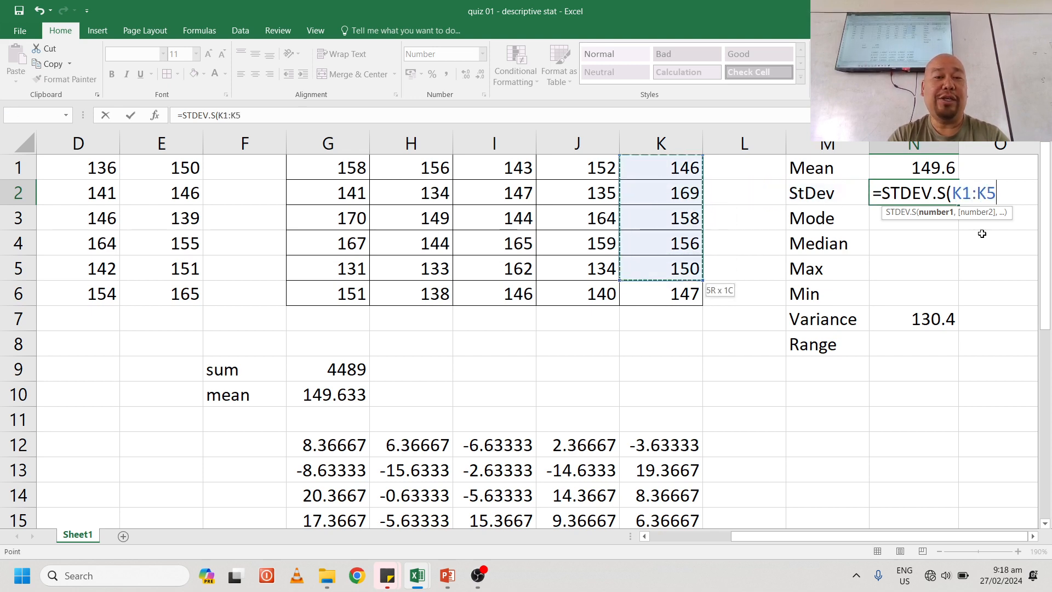
pyautogui.hotkey('shift', 'Left')
pyautogui.hotkey('shift', 'Left')
pyautogui.hotkey('shift', 'Left')
pyautogui.hotkey('shift', 'Left')
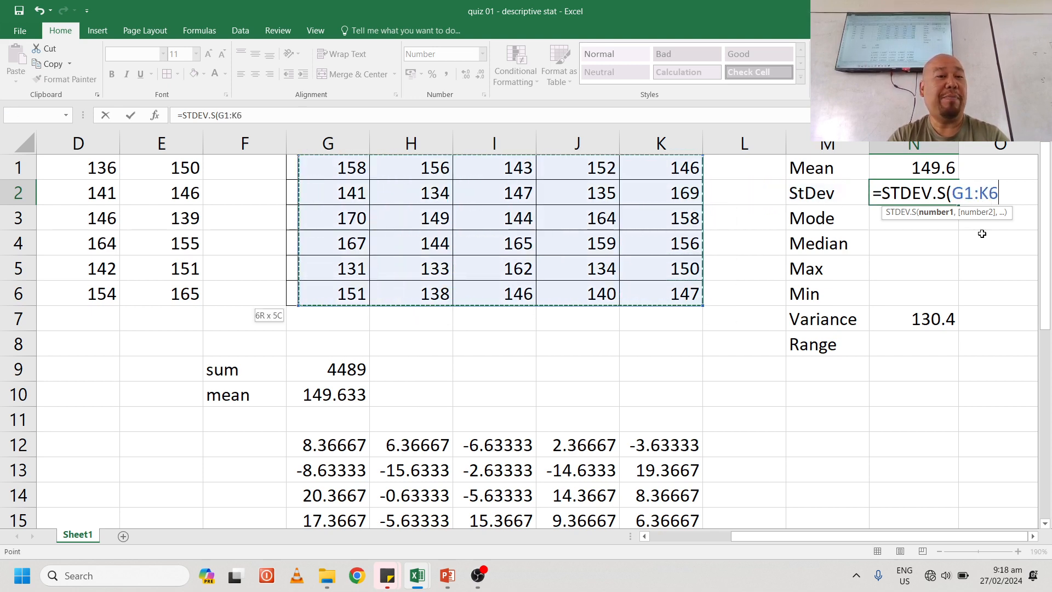
pyautogui.press('Return')
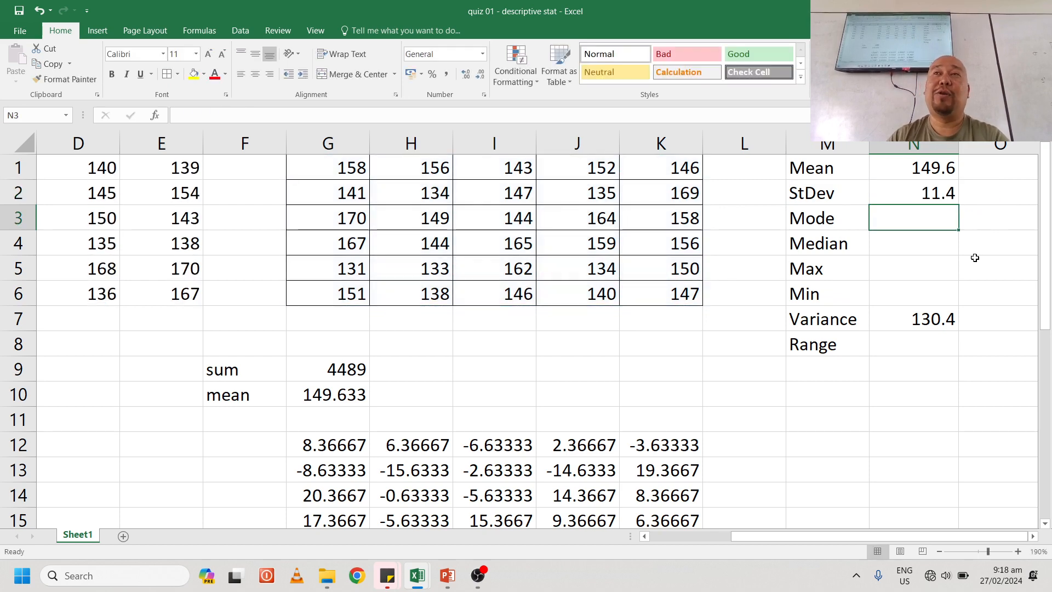
pyautogui.scroll(-5, 956, 283)
pyautogui.scroll(-1, 956, 288)
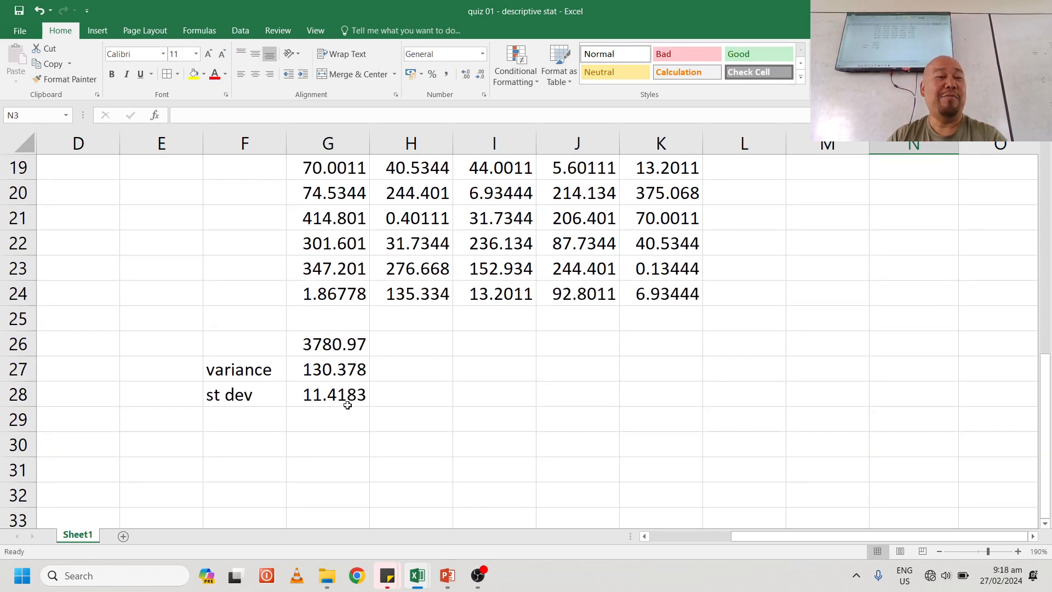
# Calculate the mode of G1:K6 in the Mode cell N3 with the MODE function
pyautogui.scroll(6, 767, 298)
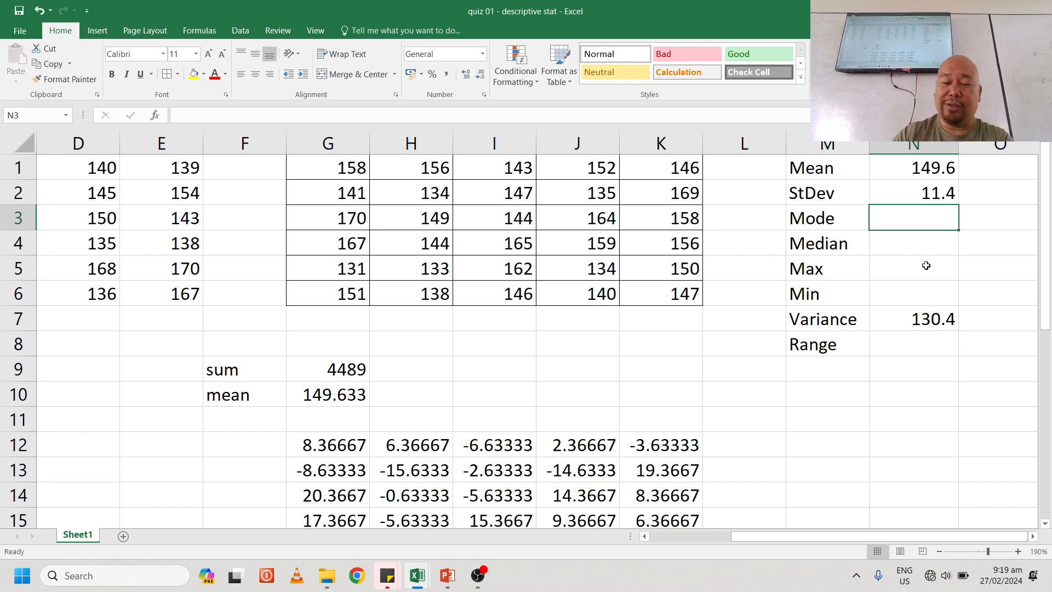
pyautogui.write('=')
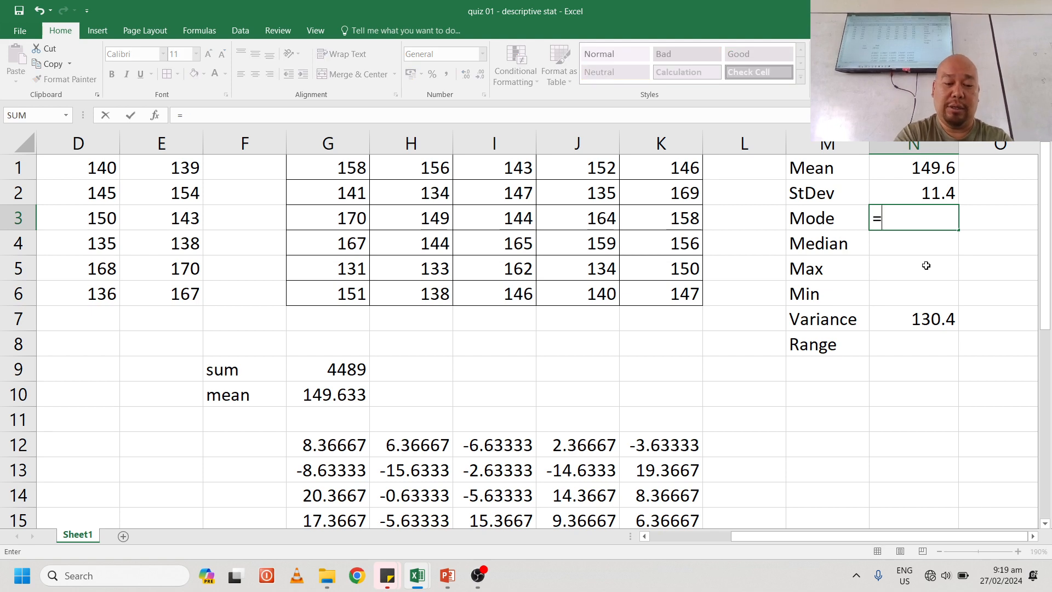
pyautogui.write('mode')
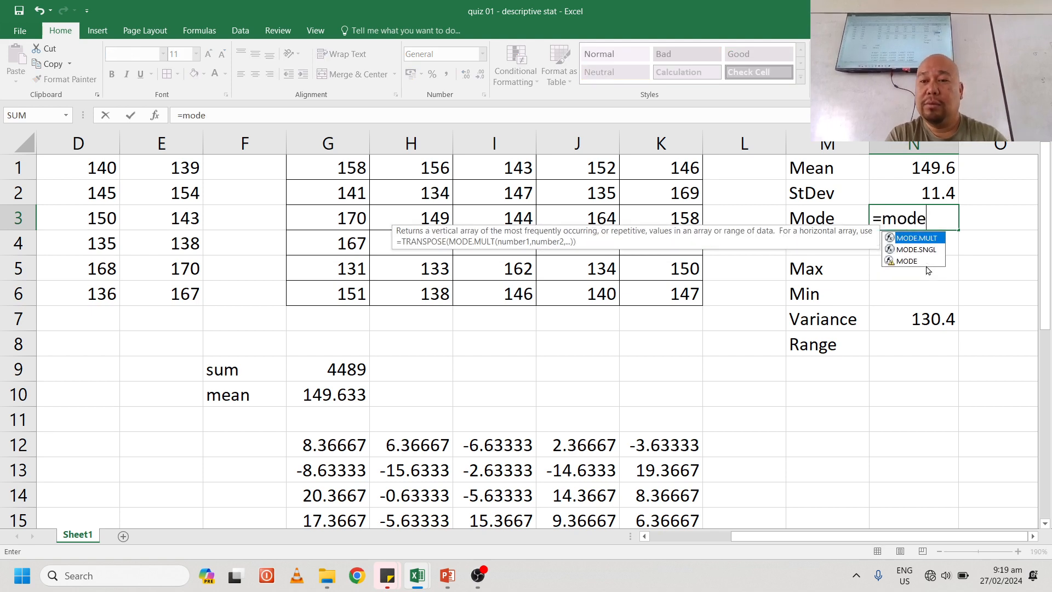
pyautogui.press('Down')
pyautogui.press('Down')
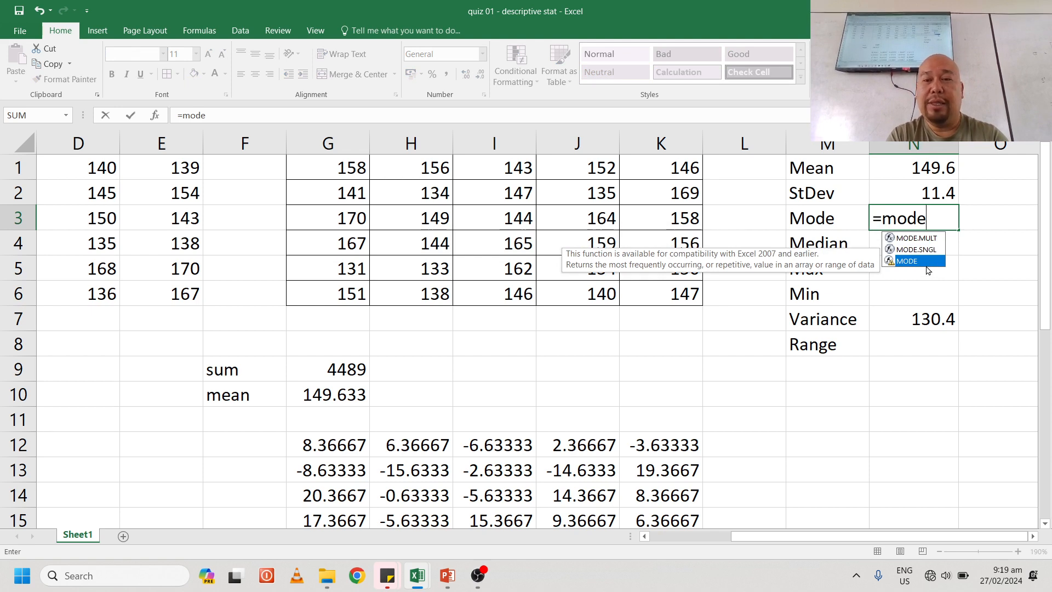
pyautogui.press('Tab')
pyautogui.press('Left')
pyautogui.press('Left')
pyautogui.press('Left')
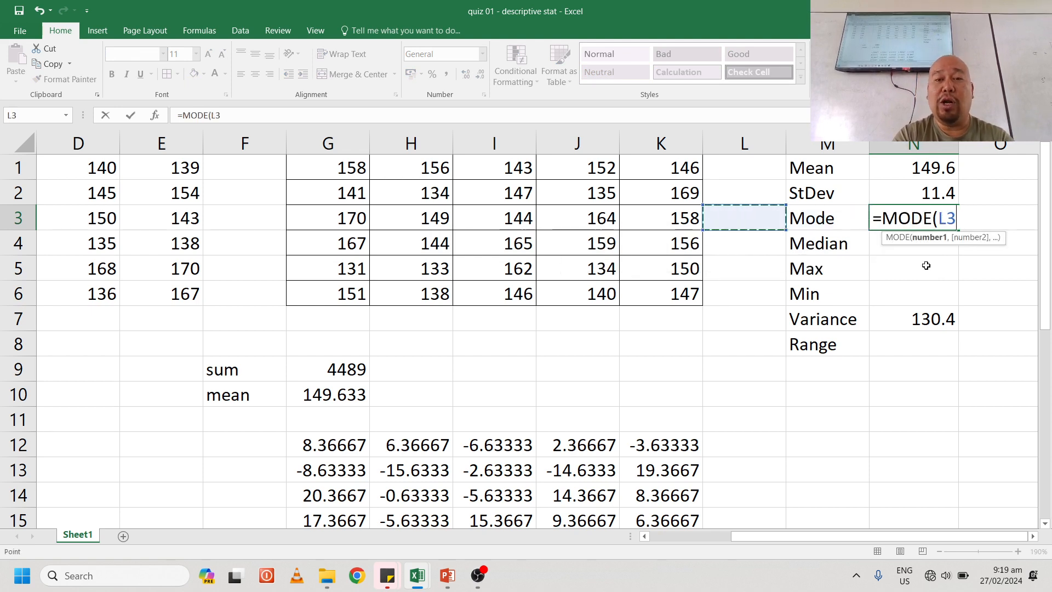
pyautogui.press('Up')
pyautogui.press('Up')
pyautogui.hotkey('shift', 'Down')
pyautogui.hotkey('shift', 'Down')
pyautogui.hotkey('shift', 'Down')
pyautogui.hotkey('shift', 'Down')
pyautogui.hotkey('shift', 'Down')
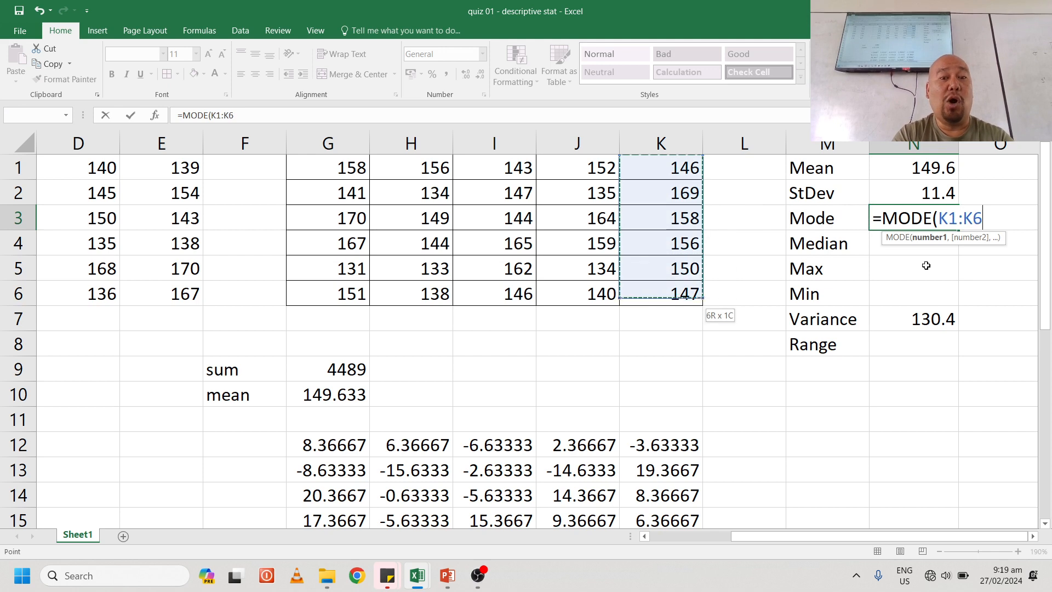
pyautogui.hotkey('shift', 'Left')
pyautogui.hotkey('shift', 'Left')
pyautogui.hotkey('shift', 'Left')
pyautogui.hotkey('shift', 'Left')
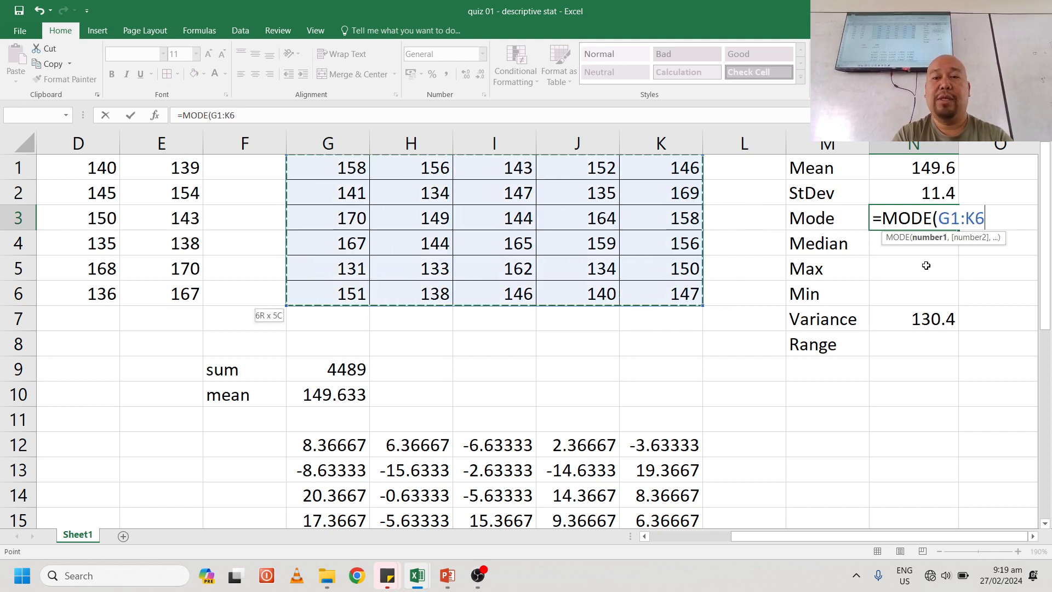
pyautogui.press('Return')
pyautogui.click(935, 211)
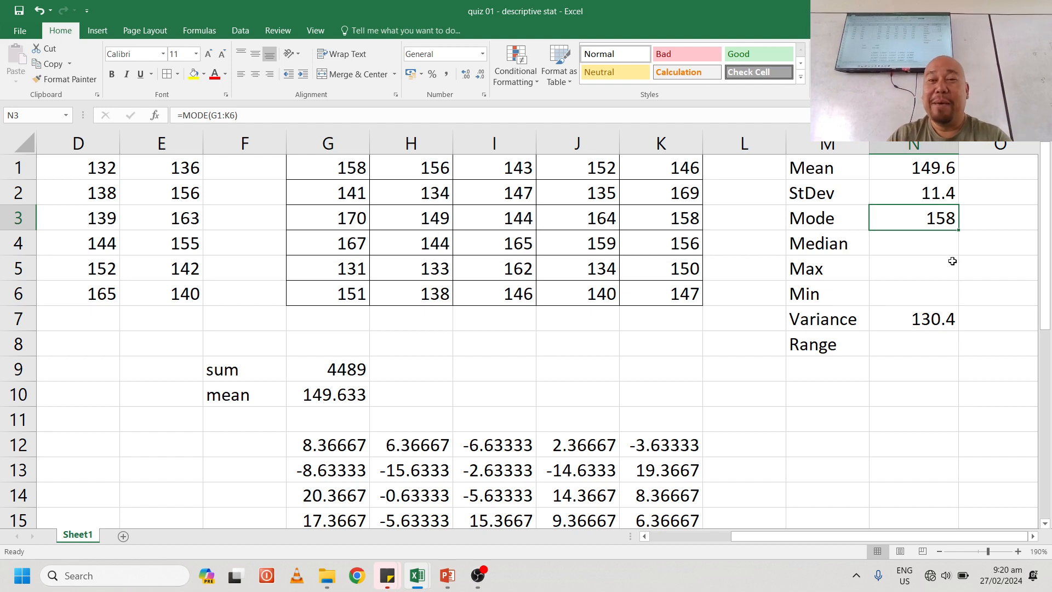
# Copy the data table G1:K6 and paste it below the st dev row, starting at cell G31
pyautogui.click(938, 241)
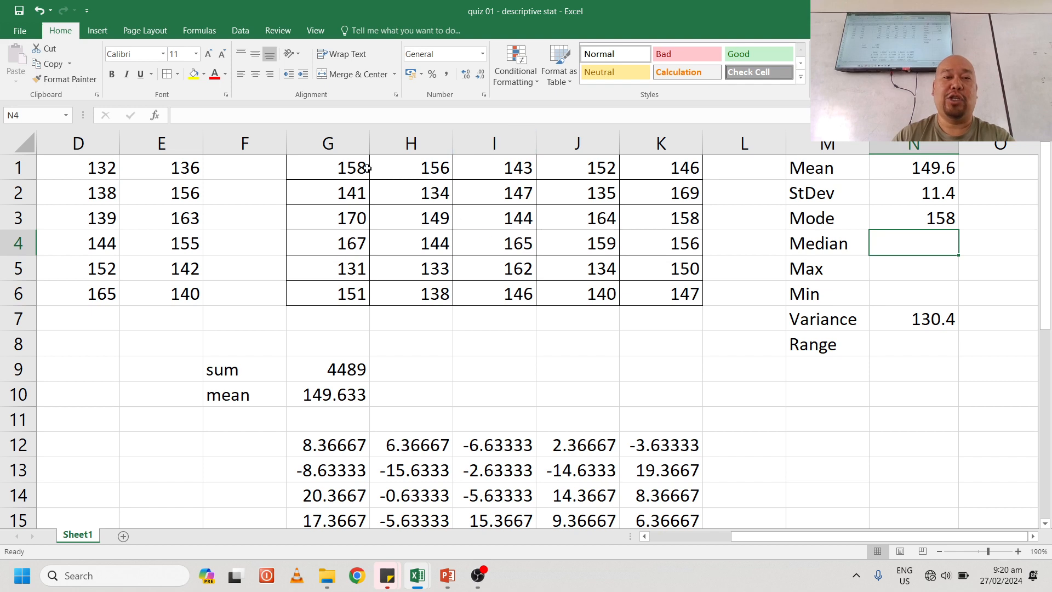
pyautogui.click(347, 168)
pyautogui.keyDown('shift'); pyautogui.click(663, 294); pyautogui.keyUp('shift')
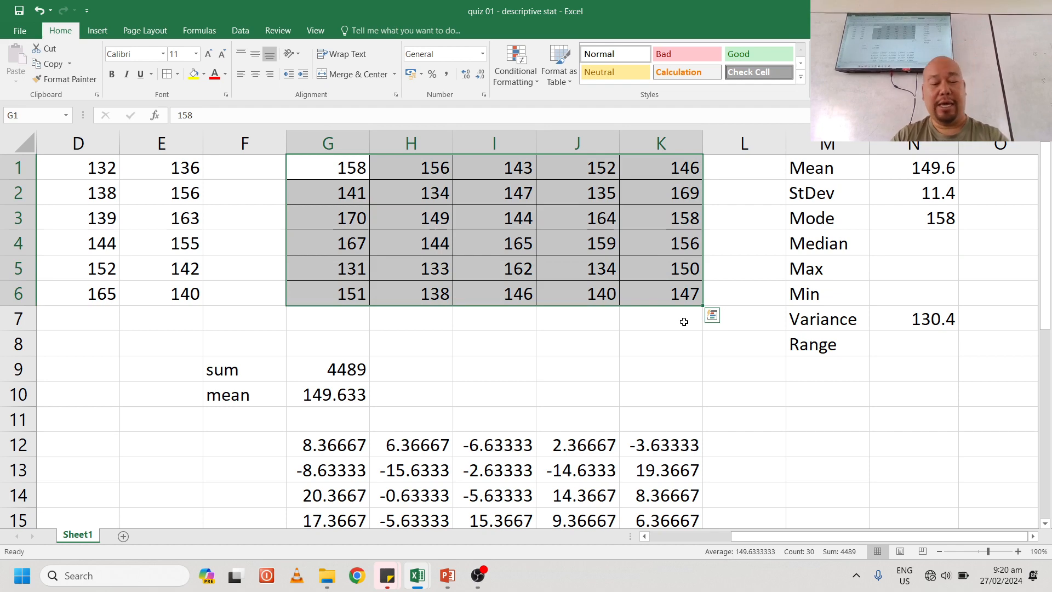
pyautogui.hotkey('ctrl', 'c')
pyautogui.scroll(-10, 676, 319)
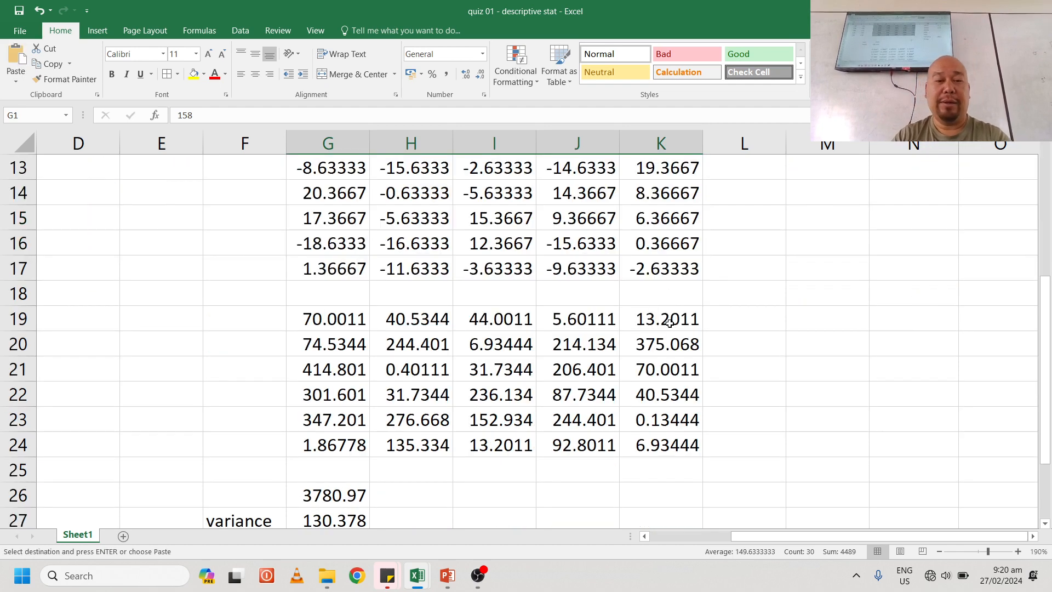
pyautogui.scroll(4, 670, 324)
pyautogui.scroll(2, 669, 323)
pyautogui.scroll(-5, 669, 324)
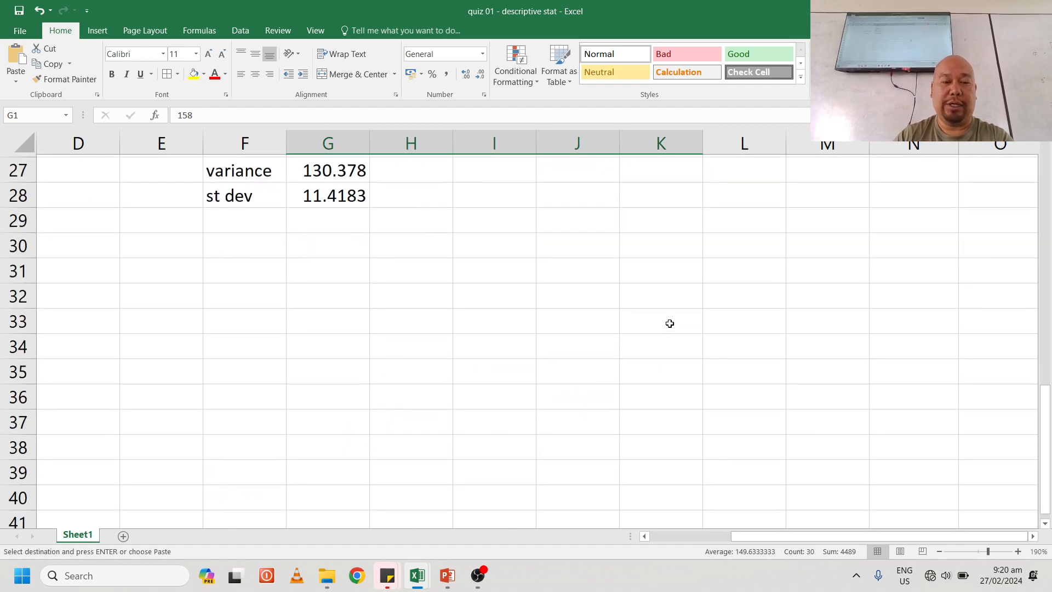
pyautogui.click(342, 247)
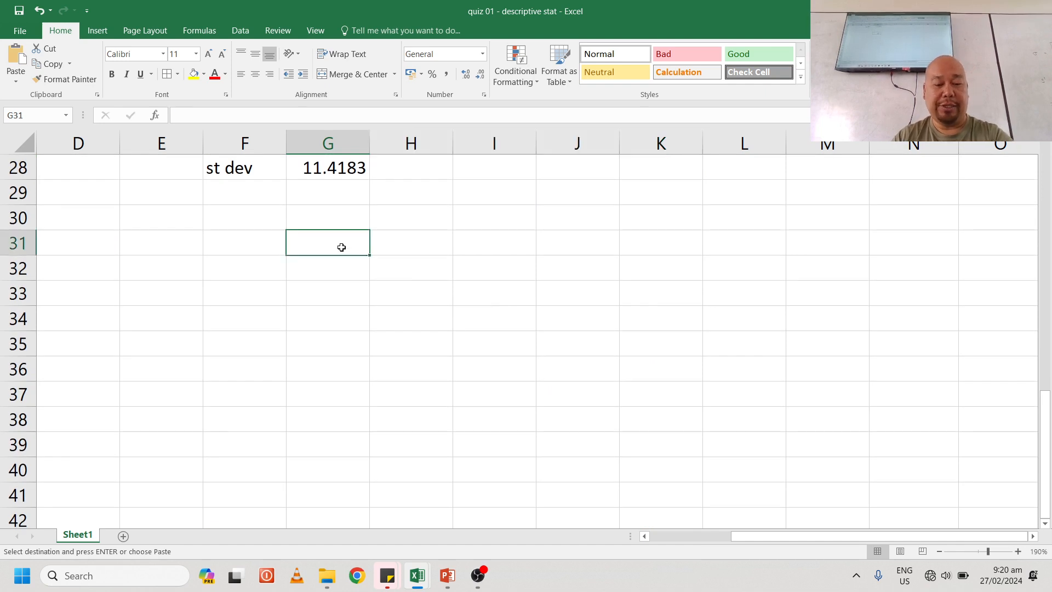
pyautogui.hotkey('ctrl', 'v')
# Move I31:K36 of the copied table beneath its first two columns, starting at cell G37
pyautogui.click(426, 255)
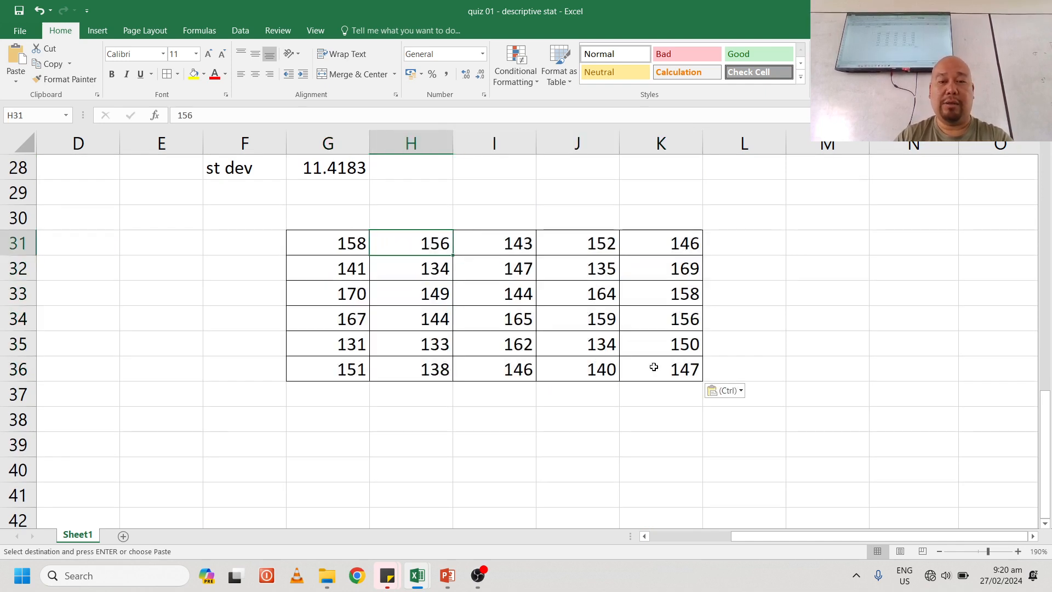
pyautogui.keyDown('shift'); pyautogui.click(647, 361); pyautogui.keyUp('shift')
pyautogui.click(508, 249)
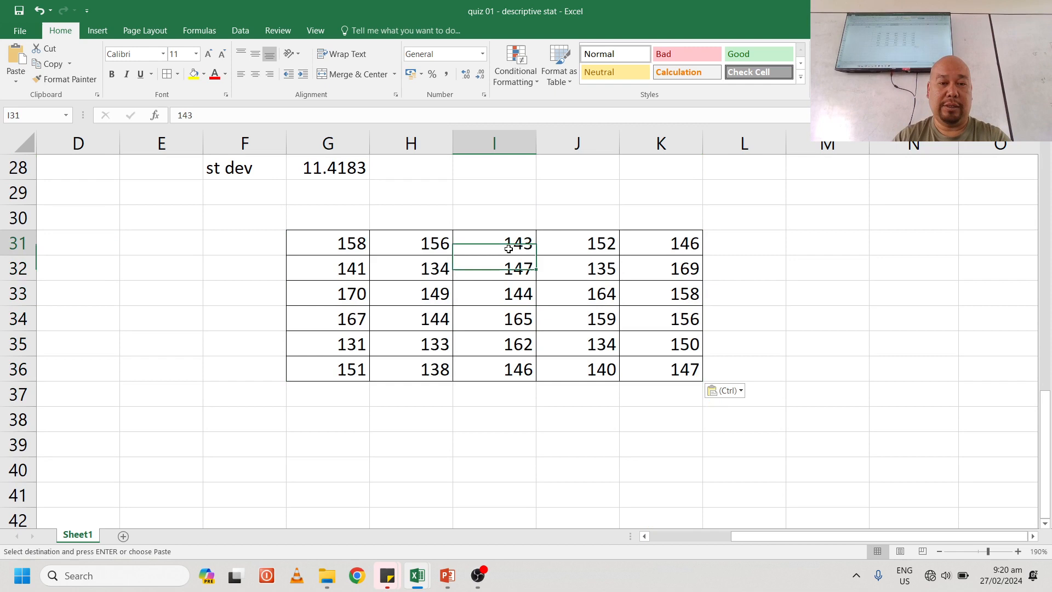
pyautogui.keyDown('shift'); pyautogui.click(674, 369); pyautogui.keyUp('shift')
pyautogui.hotkey('ctrl', 'c')
pyautogui.click(349, 390)
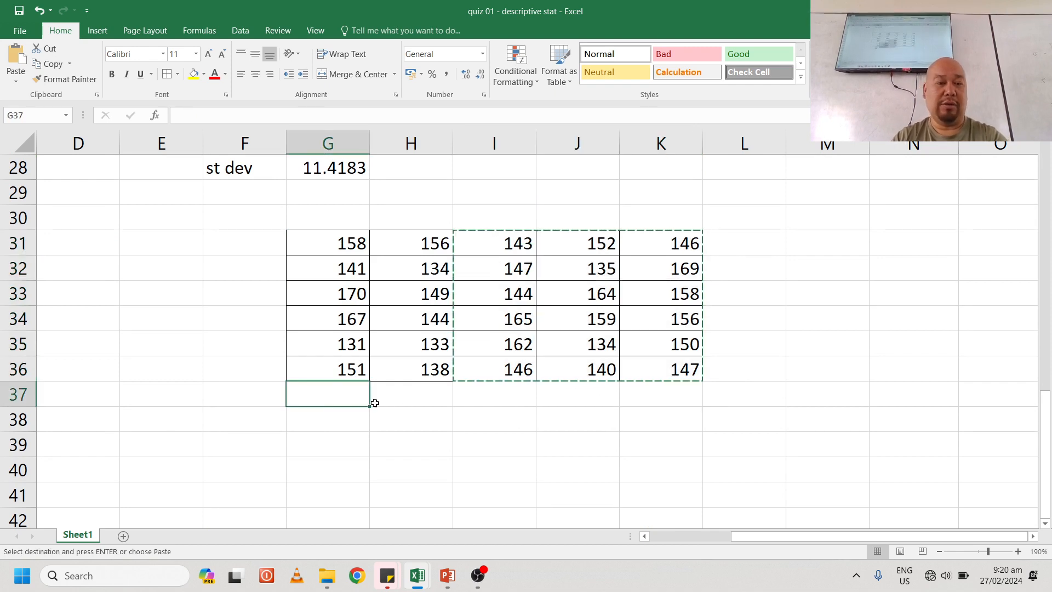
pyautogui.hotkey('ctrl', 'v')
# Move the block H31:I42 under the values in column G, starting at cell G43
pyautogui.scroll(-2, 554, 329)
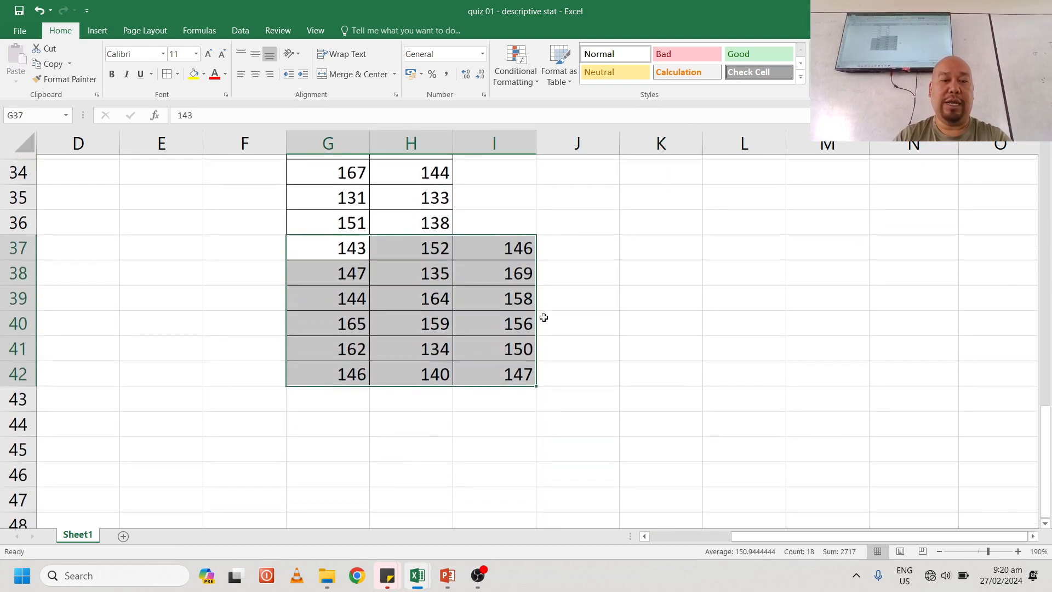
pyautogui.scroll(1, 526, 300)
pyautogui.scroll(1, 455, 239)
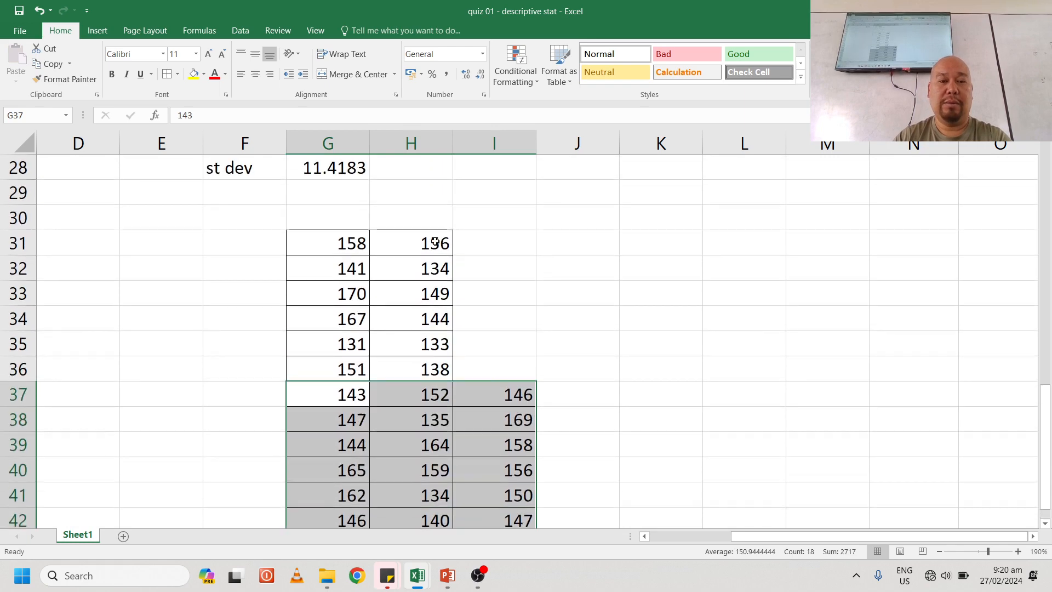
pyautogui.click(434, 242)
pyautogui.scroll(-1, 534, 449)
pyautogui.keyDown('shift'); pyautogui.click(525, 446); pyautogui.keyUp('shift')
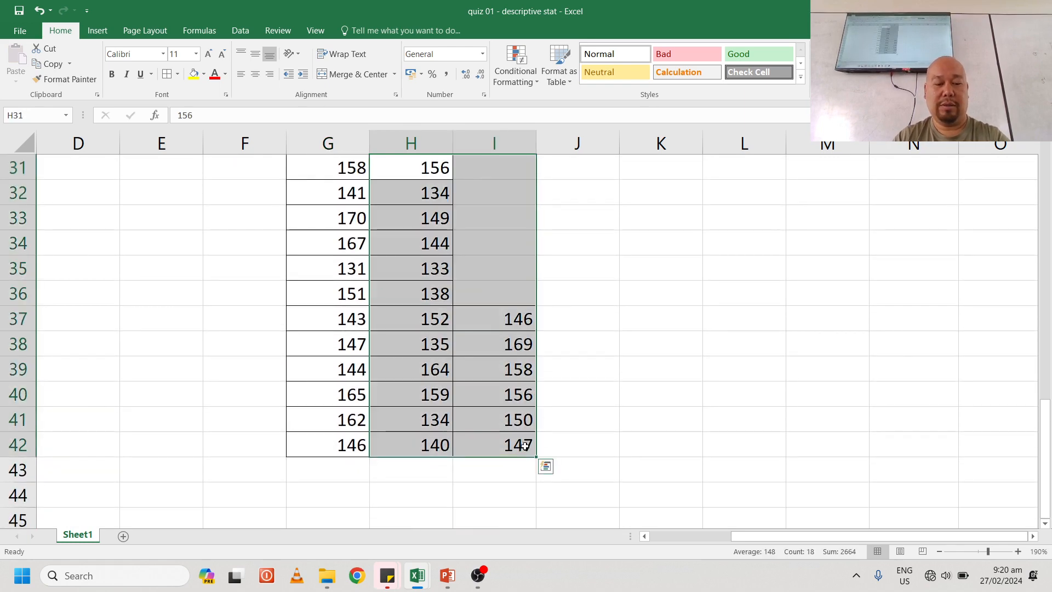
pyautogui.hotkey('ctrl', 'x')
pyautogui.click(329, 472)
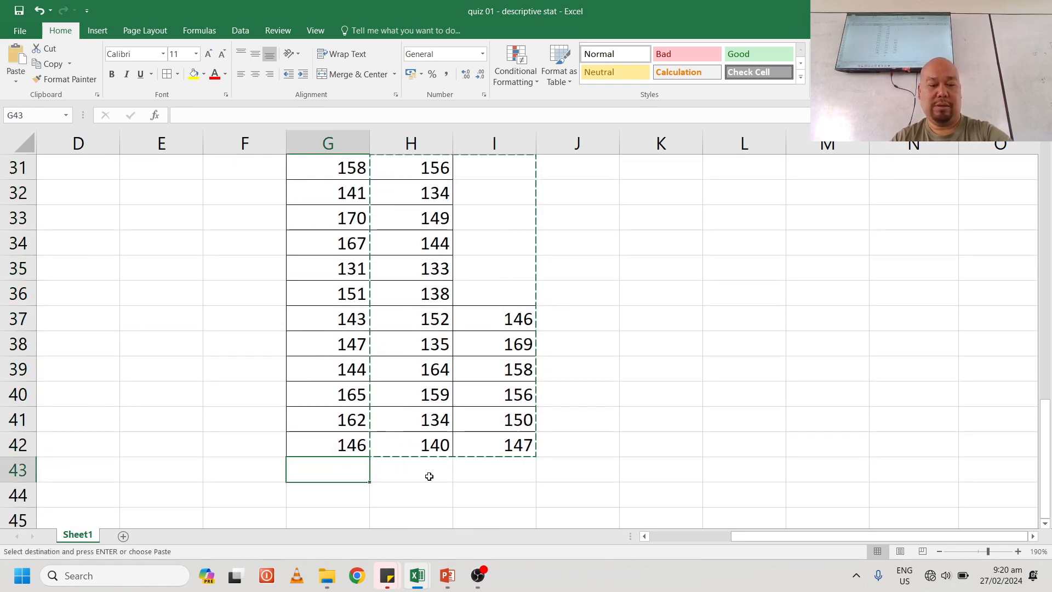
pyautogui.hotkey('ctrl', 'v')
# Move the remaining values H49:H54 to the end of the single-column list, starting at cell G55
pyautogui.scroll(-4, 520, 439)
pyautogui.moveTo(441, 318); pyautogui.dragTo(433, 446)
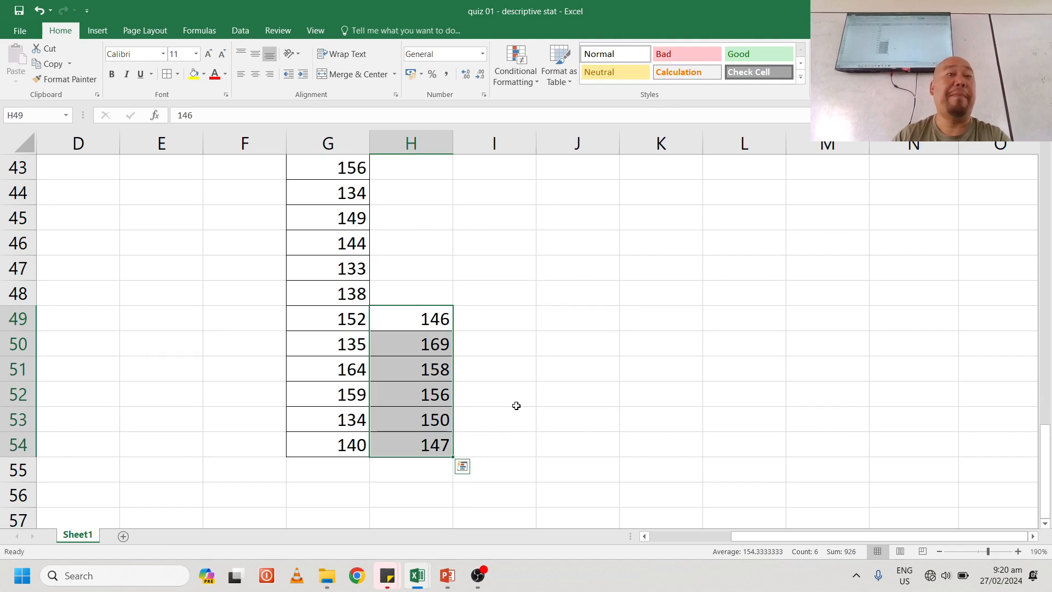
pyautogui.hotkey('ctrl', 'c')
pyautogui.click(363, 465)
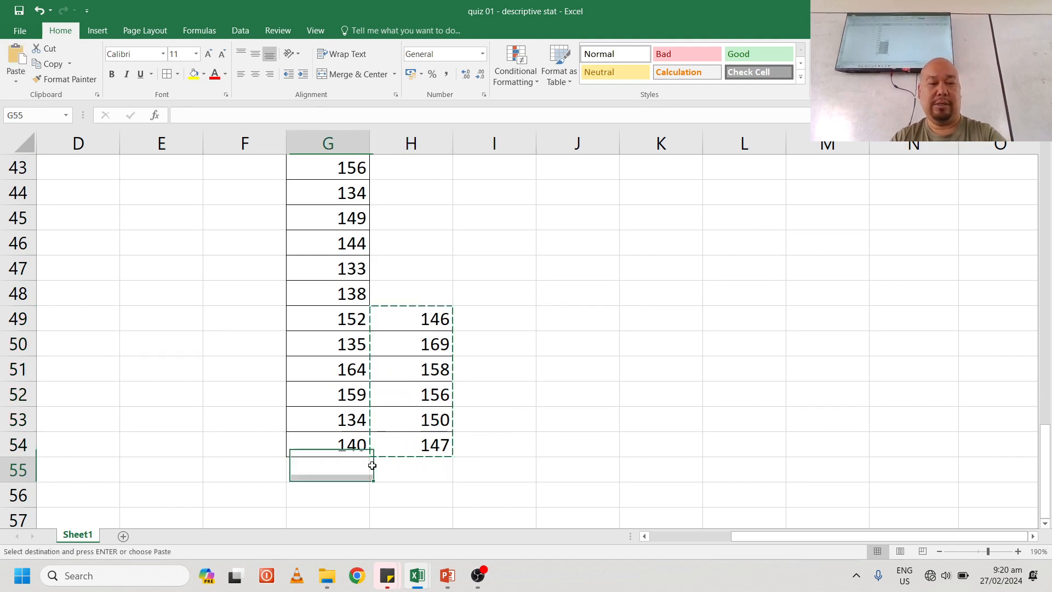
pyautogui.hotkey('ctrl', 'v')
# Sort the single-column list G31:G60 by values in column G from smallest to largest
pyautogui.scroll(2, 561, 437)
pyautogui.scroll(5, 560, 436)
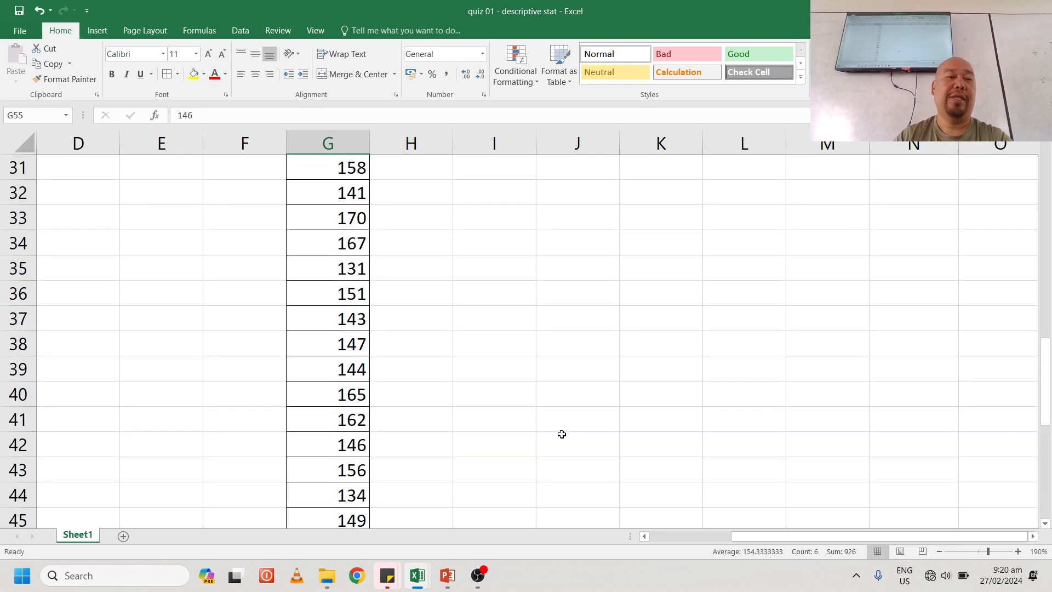
pyautogui.hotkey('ctrl', 'Up')
pyautogui.scroll(-7, 455, 397)
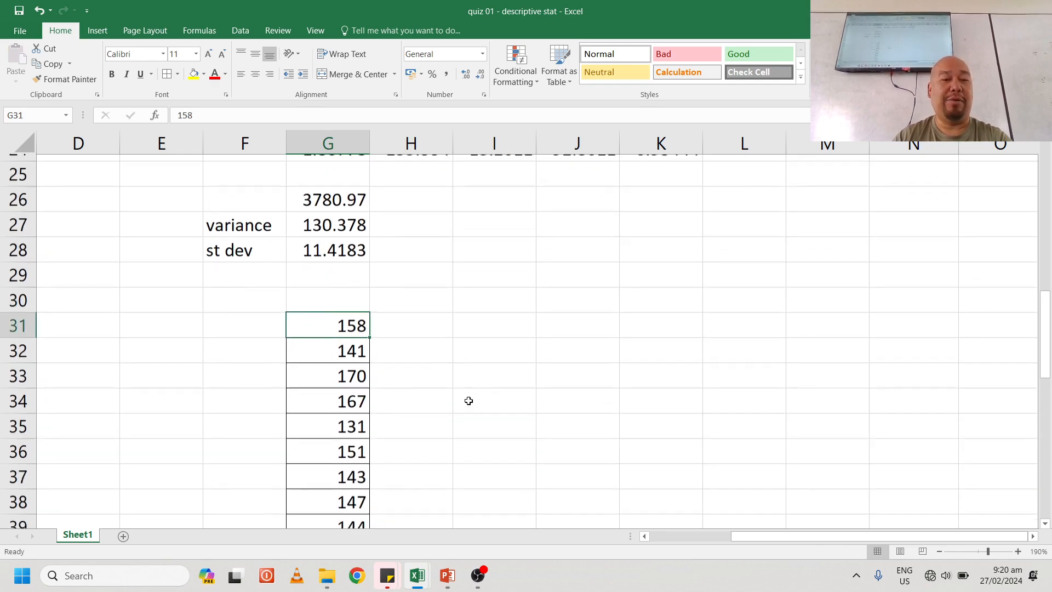
pyautogui.scroll(-2, 469, 400)
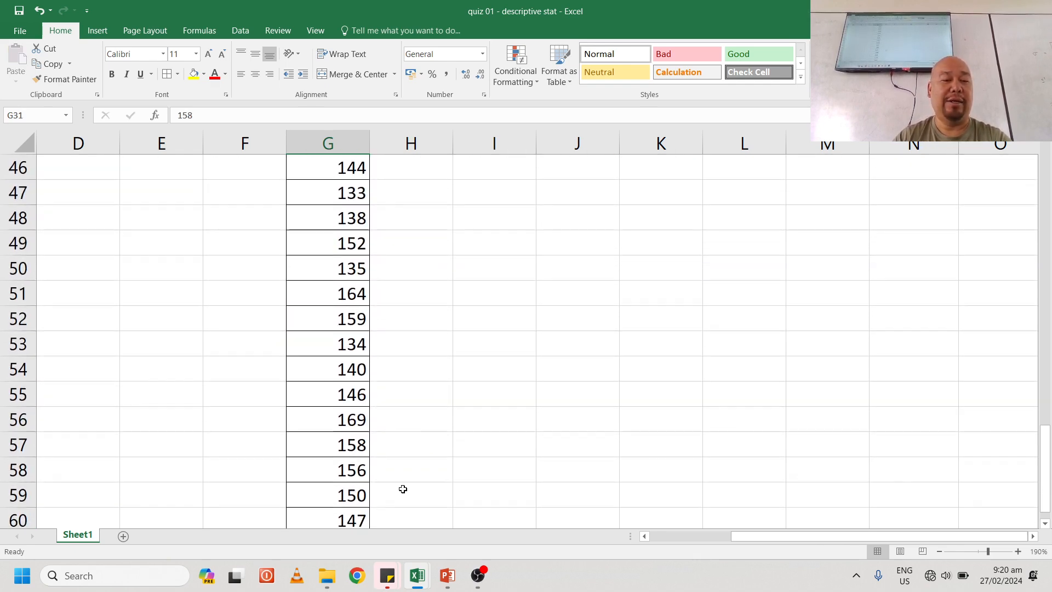
pyautogui.keyDown('shift'); pyautogui.click(348, 443); pyautogui.keyUp('shift')
pyautogui.scroll(5, 565, 433)
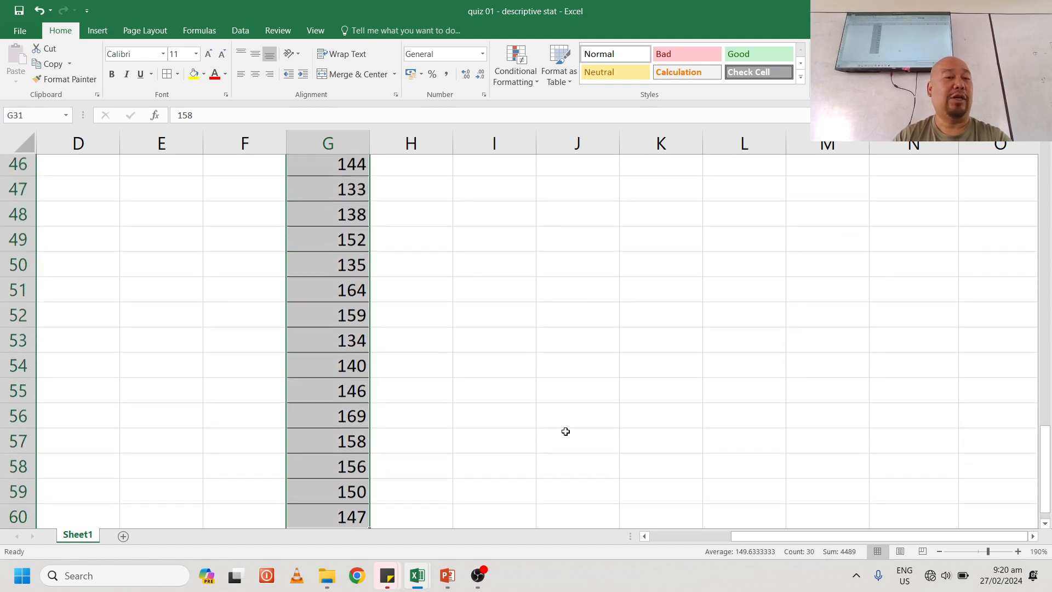
pyautogui.scroll(2, 565, 431)
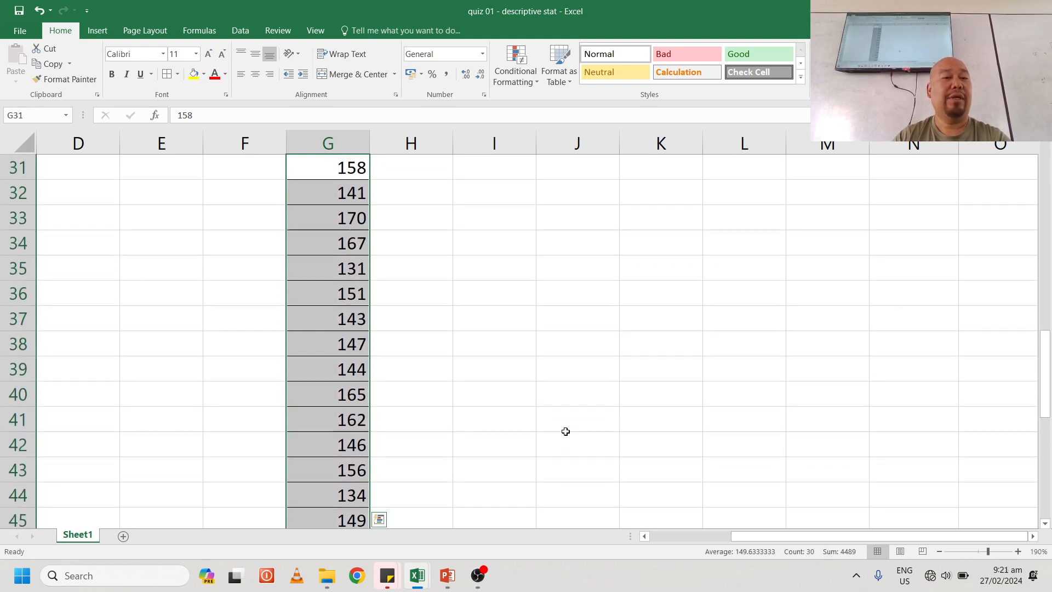
pyautogui.click(244, 32)
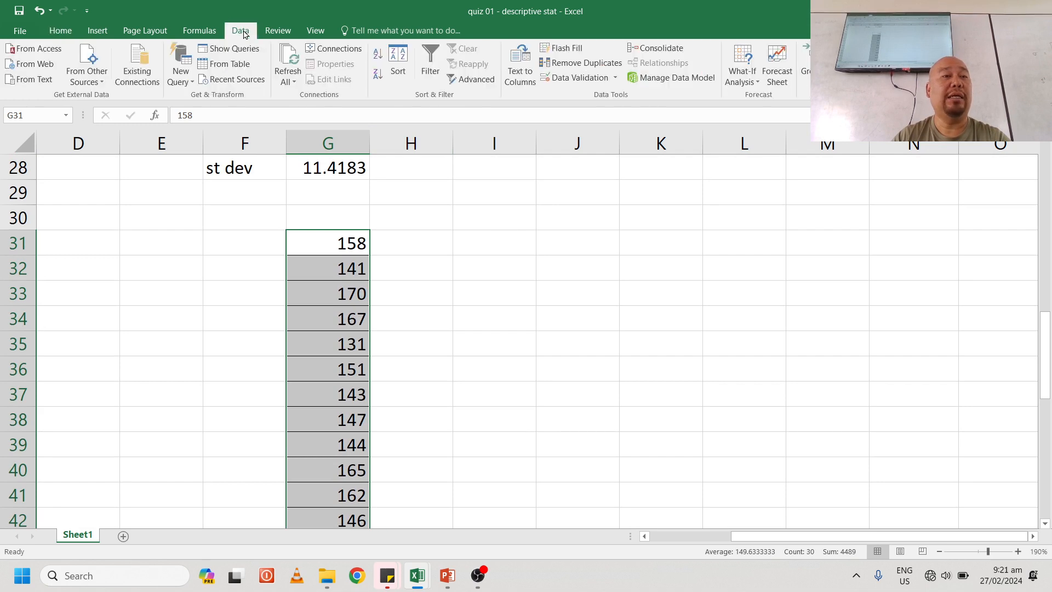
pyautogui.click(394, 71)
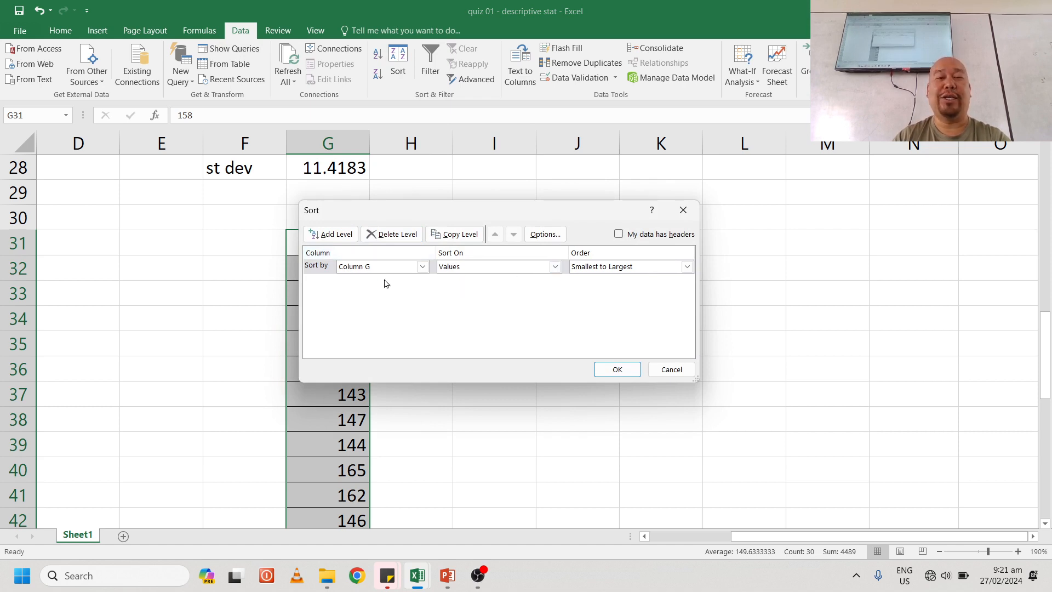
pyautogui.click(617, 370)
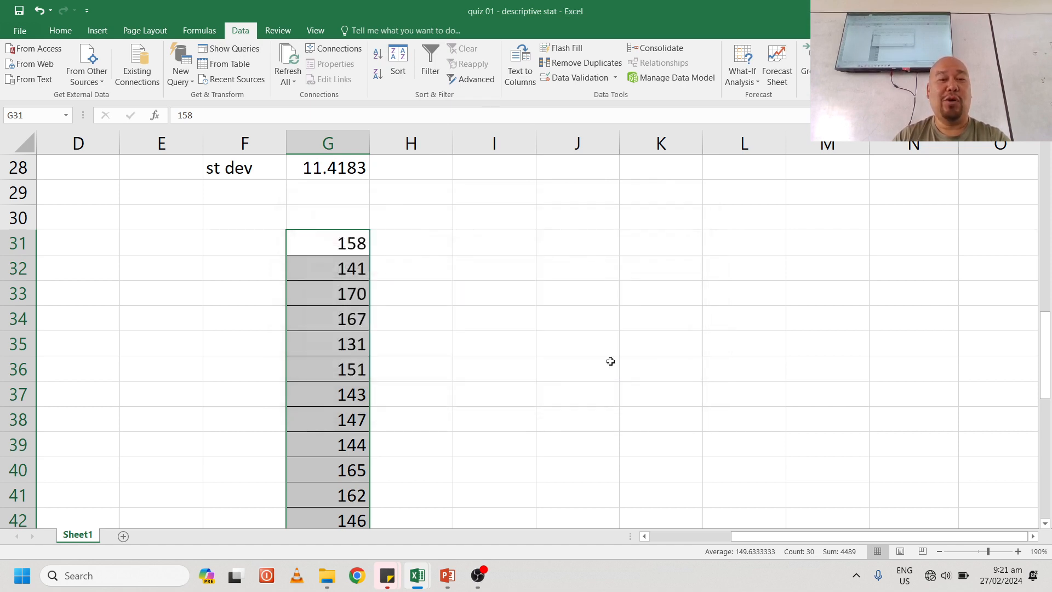
# Examine the sorted list G31:G60 from its smallest to its largest value and back toward its middle
pyautogui.click(353, 245)
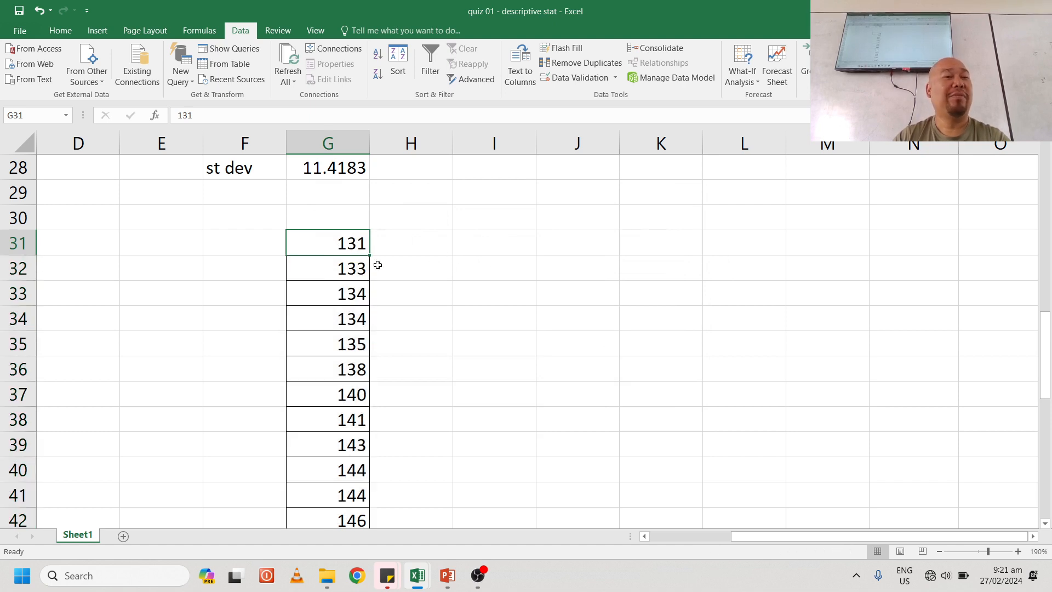
pyautogui.scroll(-8, 458, 294)
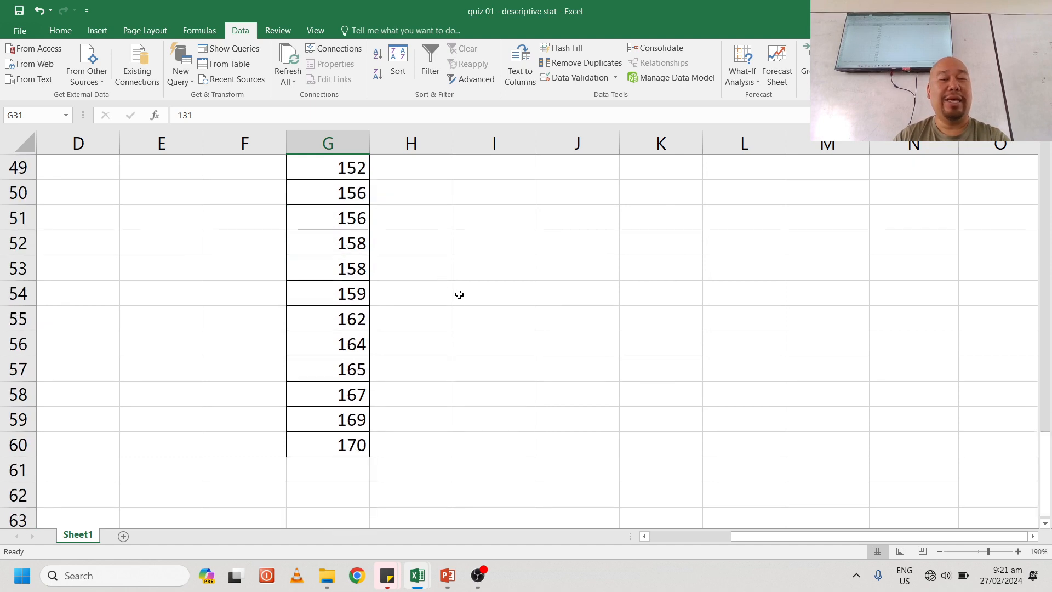
pyautogui.click(360, 366)
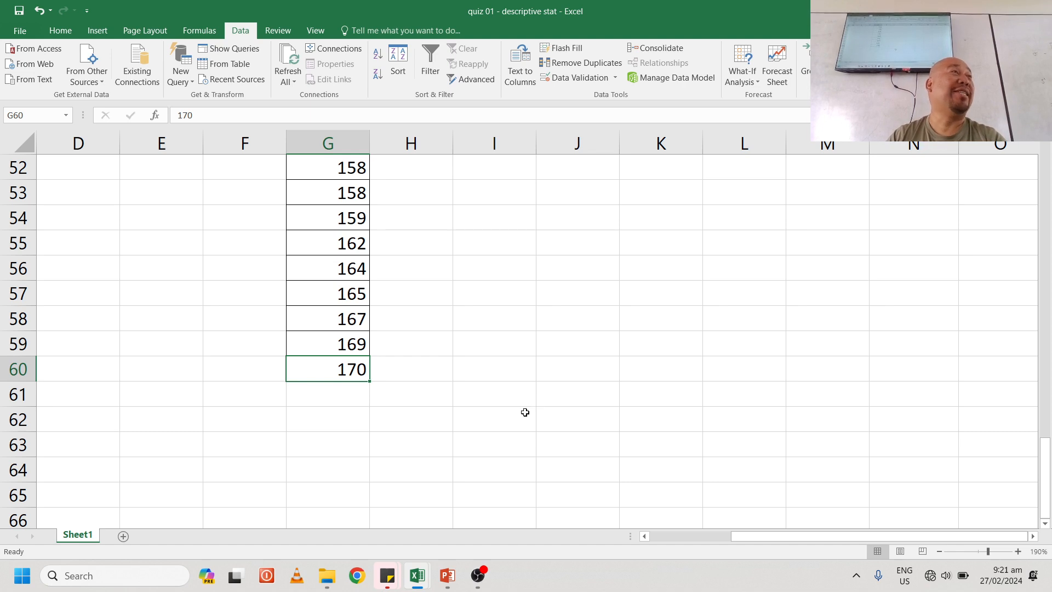
pyautogui.scroll(3, 515, 419)
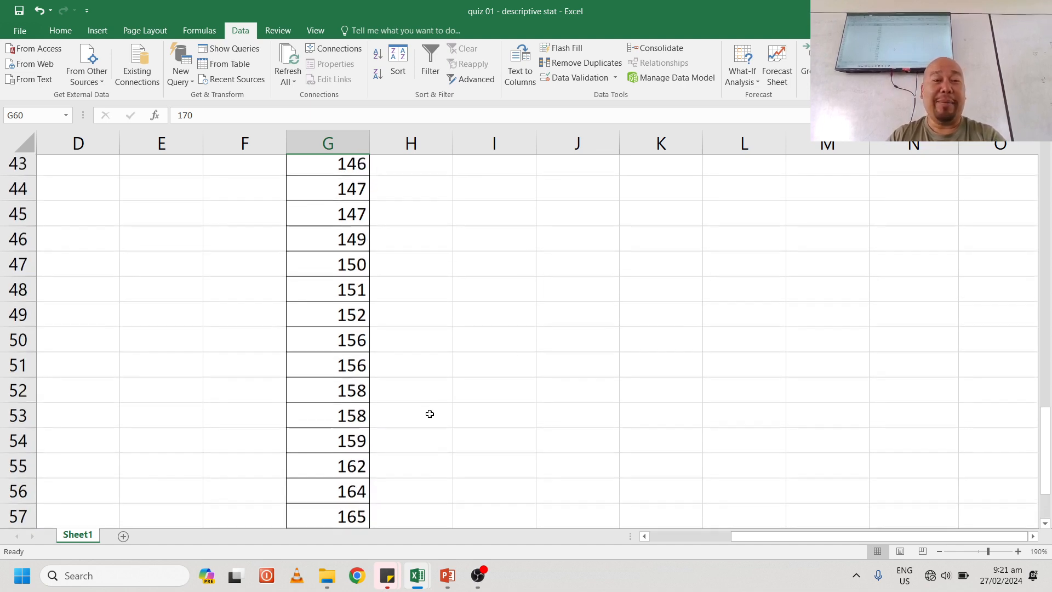
pyautogui.scroll(1, 386, 397)
pyautogui.scroll(1, 376, 420)
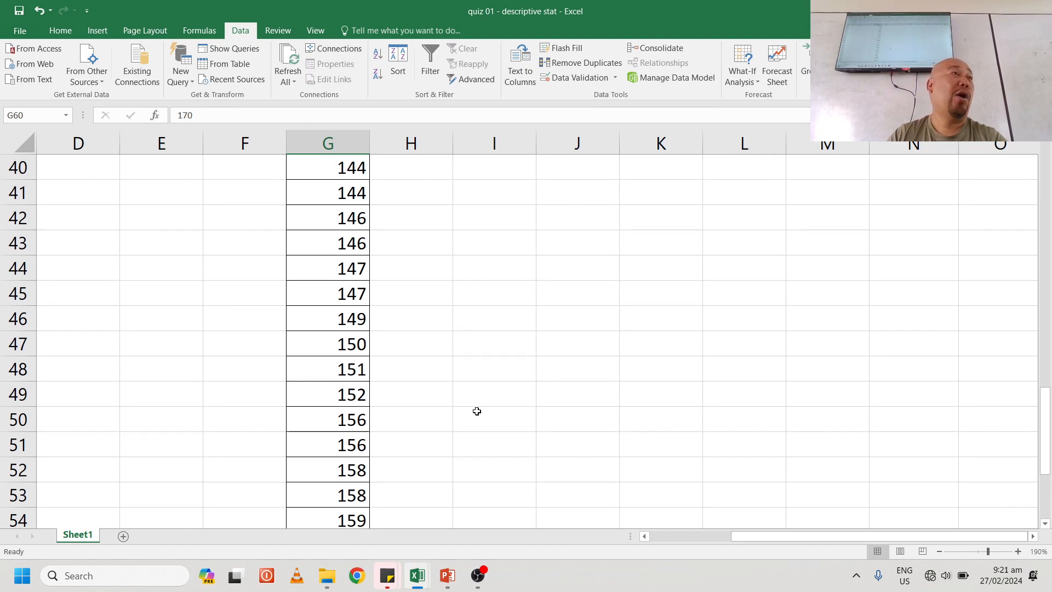
# Calculate the median of G1:K6 in cell N4 with the MEDIAN function
pyautogui.scroll(5, 477, 411)
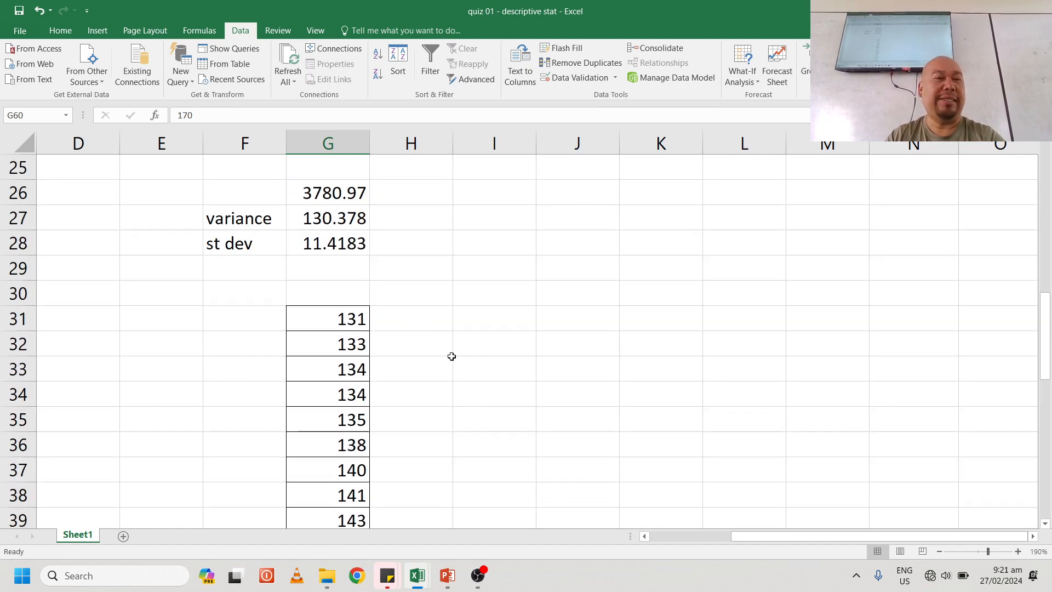
pyautogui.scroll(8, 623, 336)
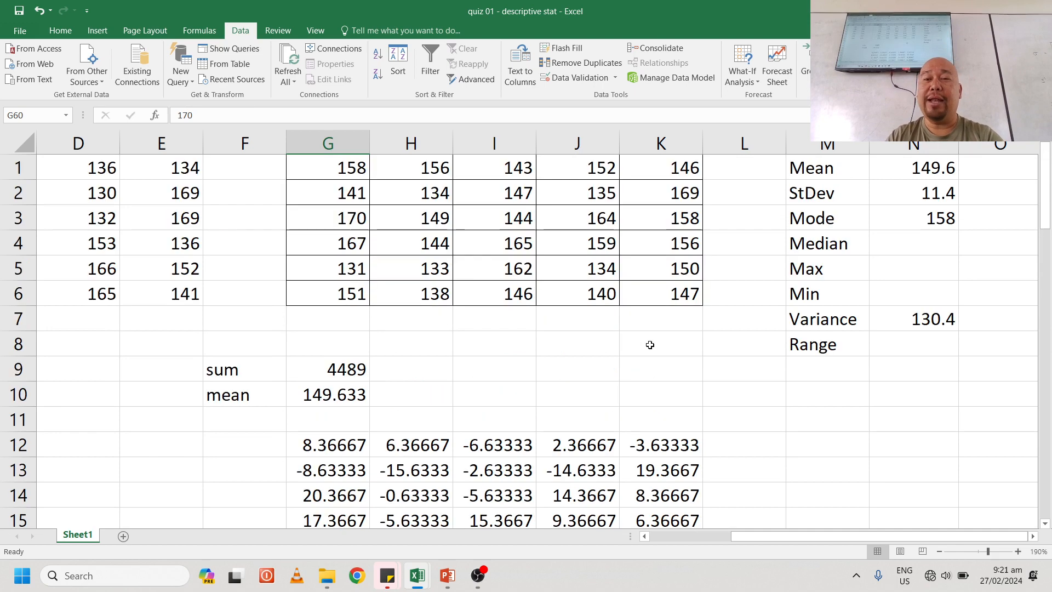
pyautogui.click(928, 243)
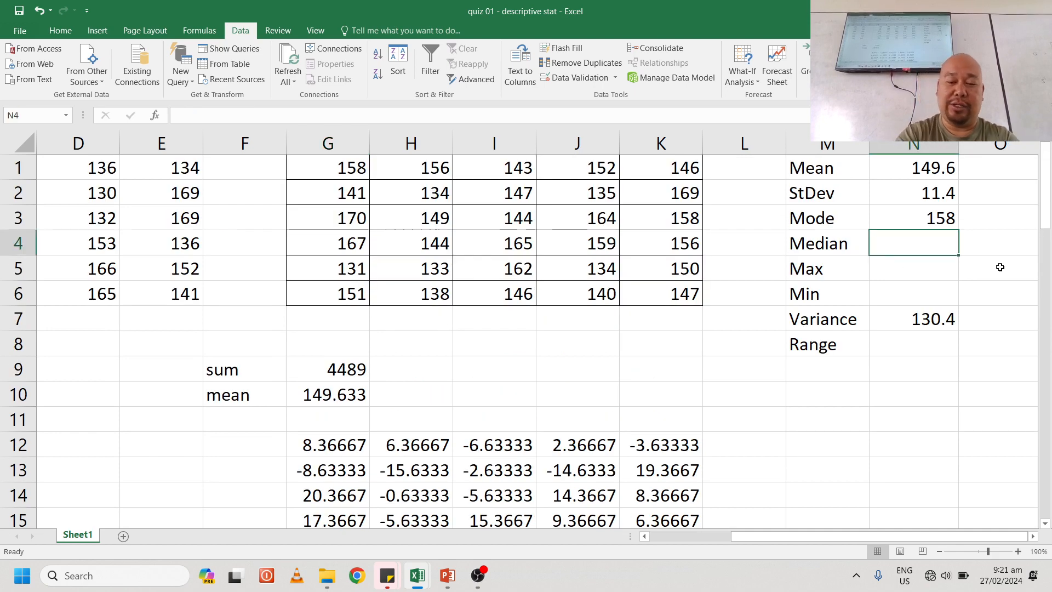
pyautogui.write('=me')
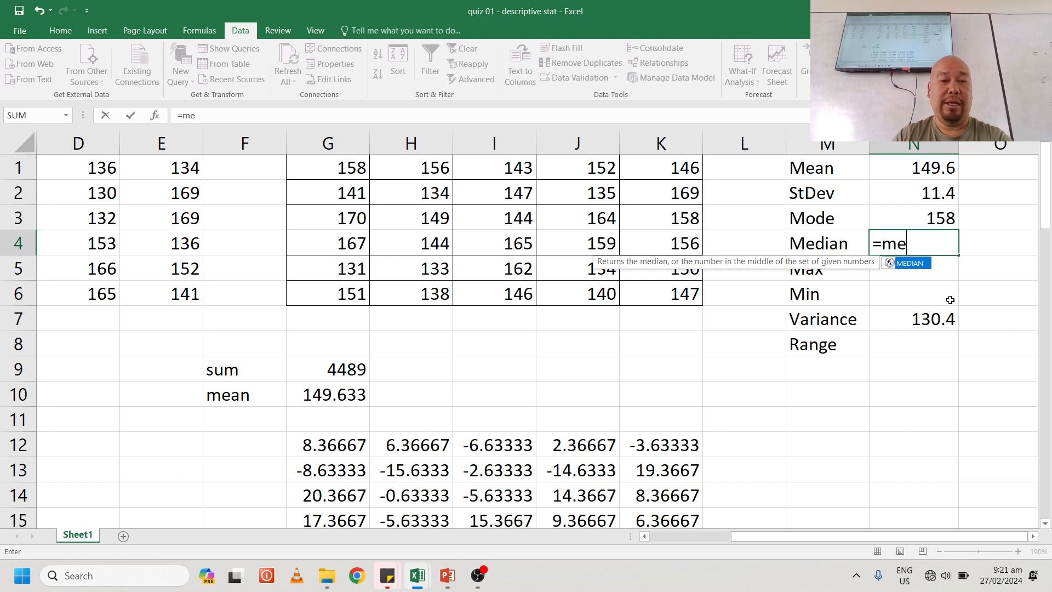
pyautogui.press('Tab')
pyautogui.click(692, 297)
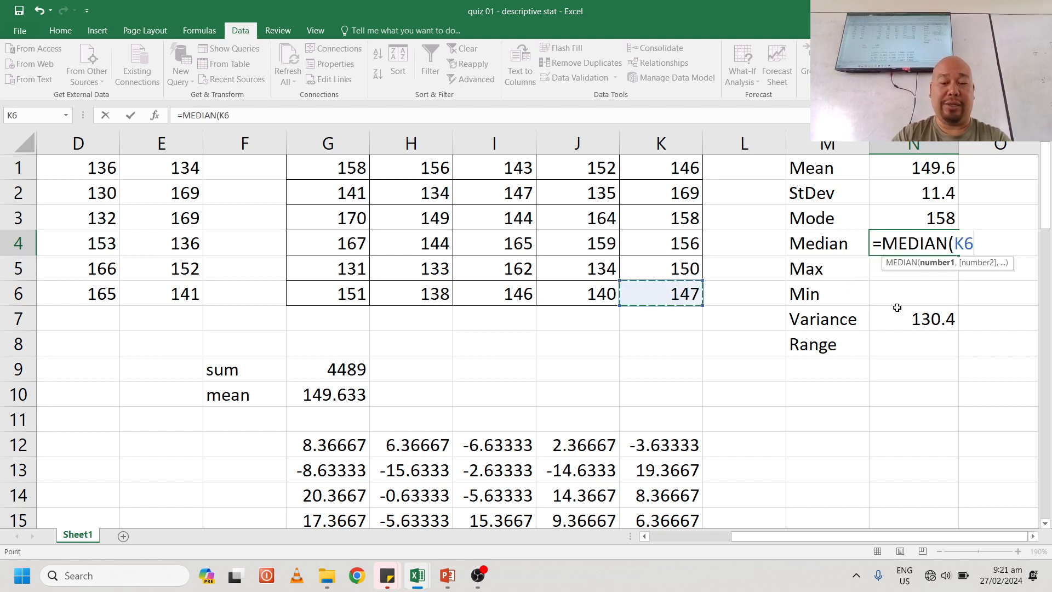
pyautogui.moveTo(691, 297); pyautogui.dragTo(307, 160)
pyautogui.press('Return')
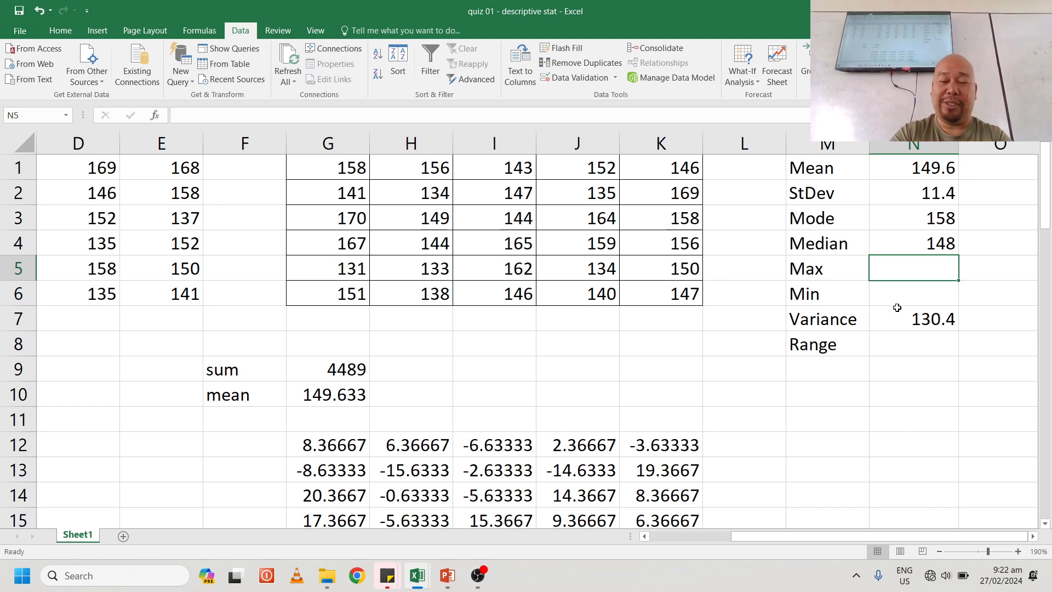
# Calculate the maximum of G1:K6 in cell N5 with the MAX function
pyautogui.write('=')
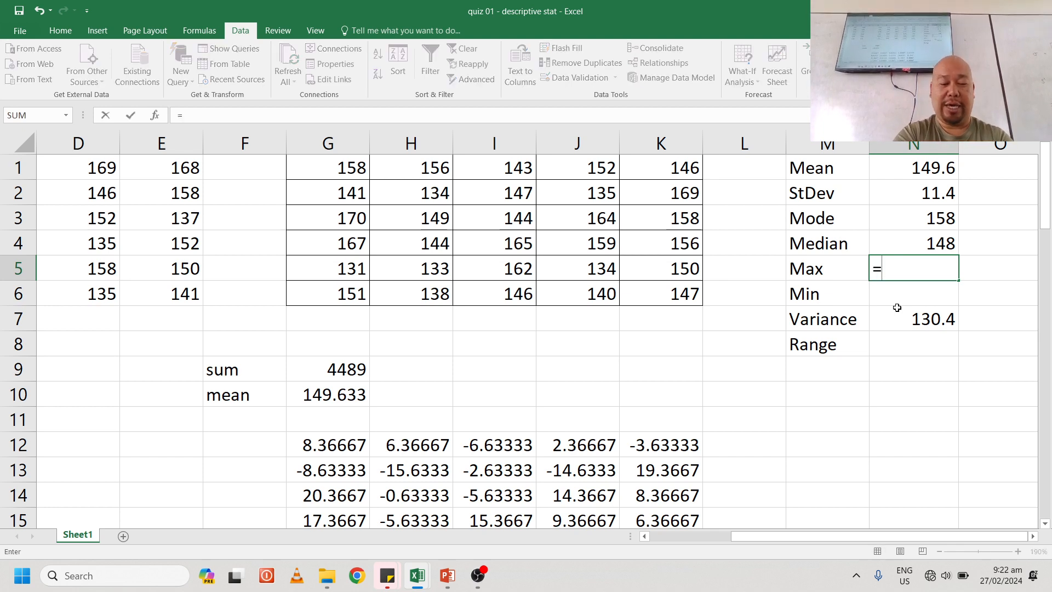
pyautogui.write('max')
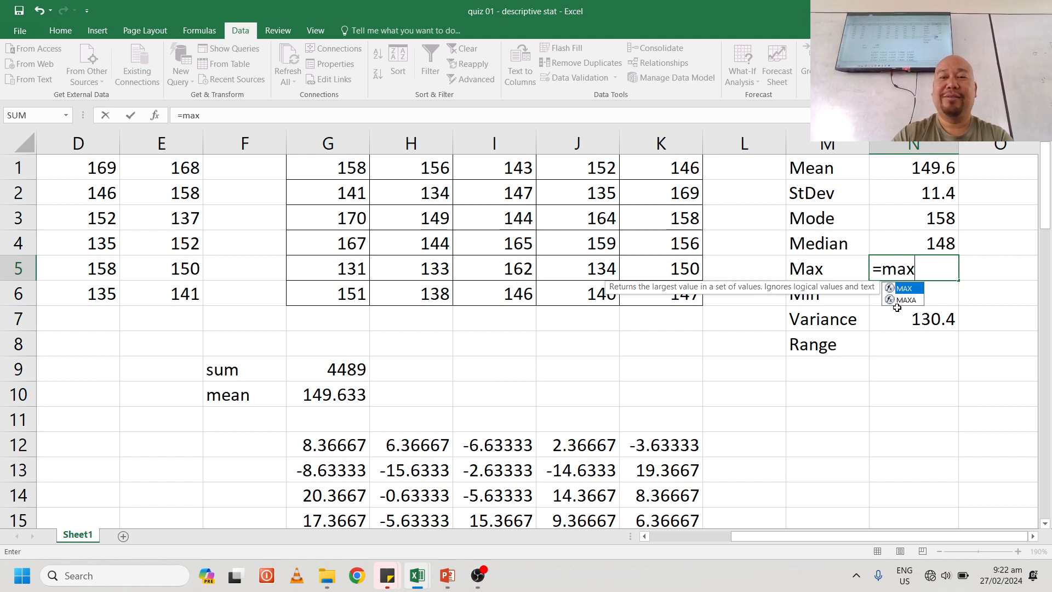
pyautogui.write('(')
pyautogui.press('Left')
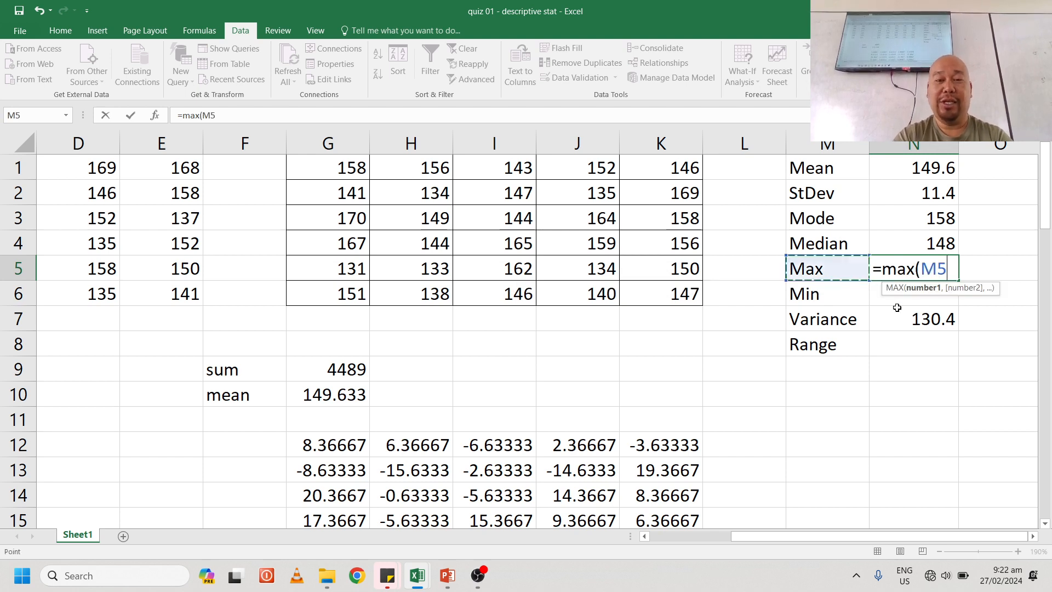
pyautogui.press('Left')
pyautogui.press('Left')
pyautogui.press('Down')
pyautogui.hotkey('shift', 'Up')
pyautogui.hotkey('shift', 'Up')
pyautogui.hotkey('shift', 'Up')
pyautogui.hotkey('shift', 'Up')
pyautogui.hotkey('shift', 'Up')
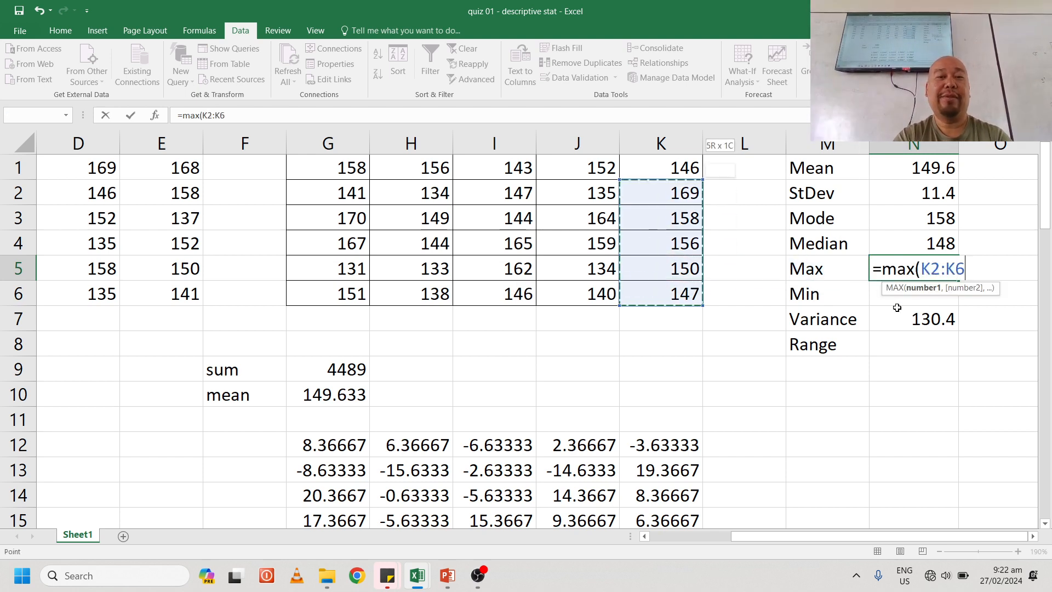
pyautogui.hotkey('shift', 'Left')
pyautogui.hotkey('shift', 'Left')
pyautogui.hotkey('shift', 'Left')
pyautogui.hotkey('shift', 'Left')
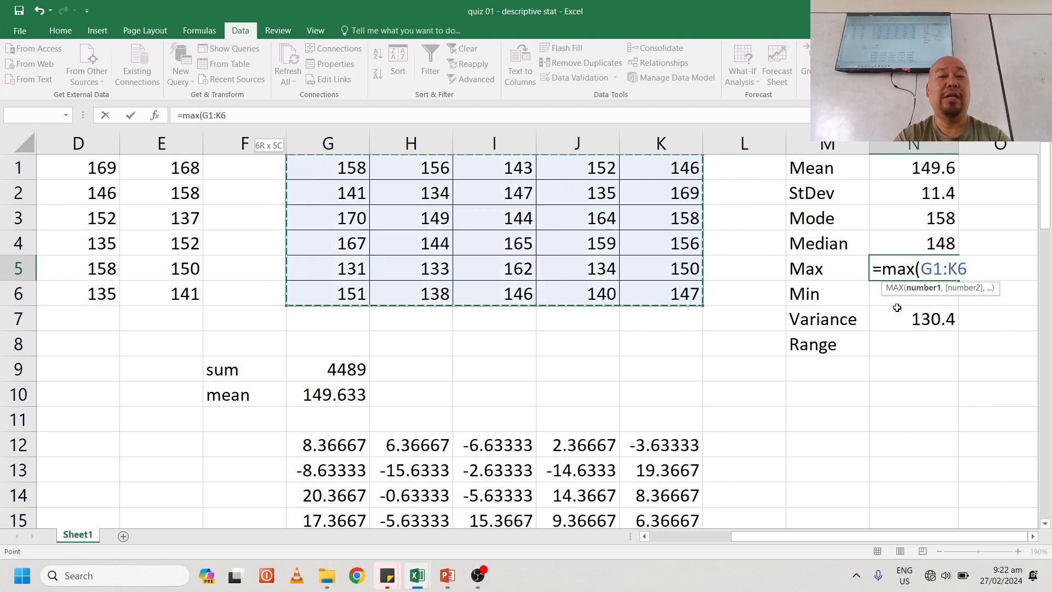
pyautogui.press('Return')
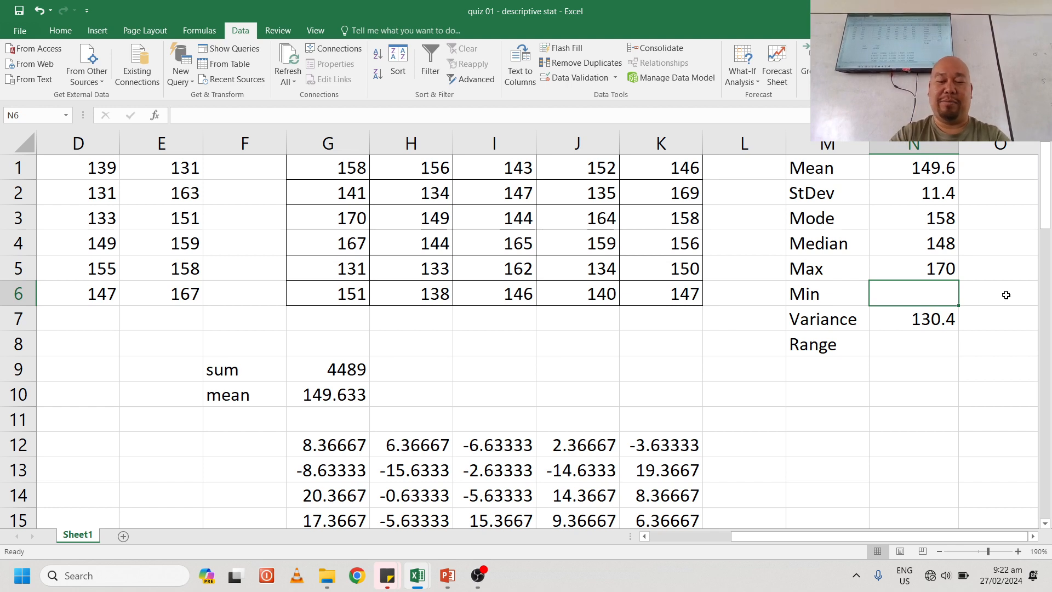
# Calculate the minimum of G1:K6 in cell N6 with the MIN function
pyautogui.write('=min')
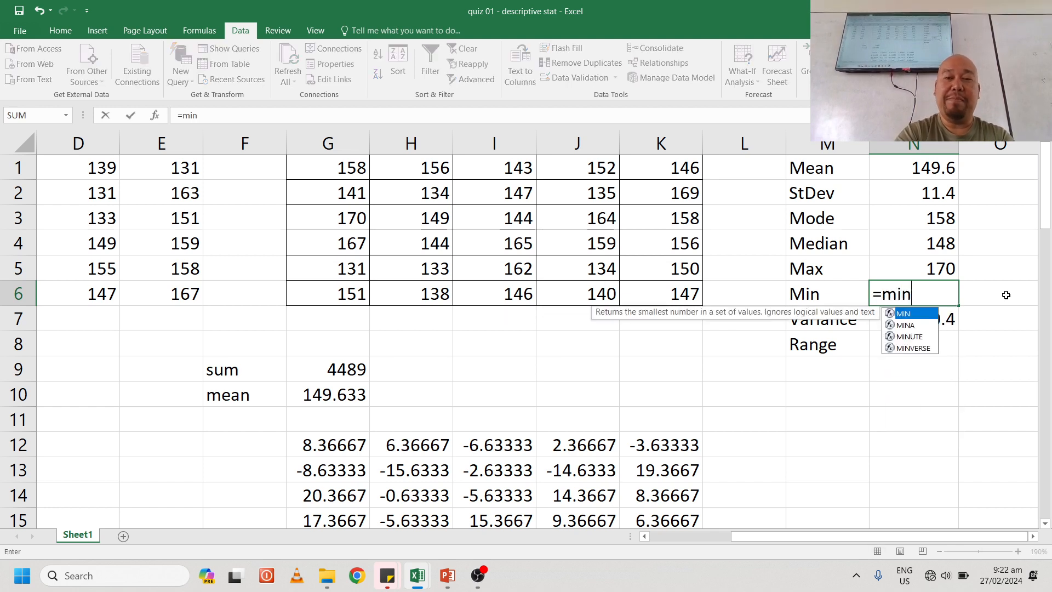
pyautogui.write('(')
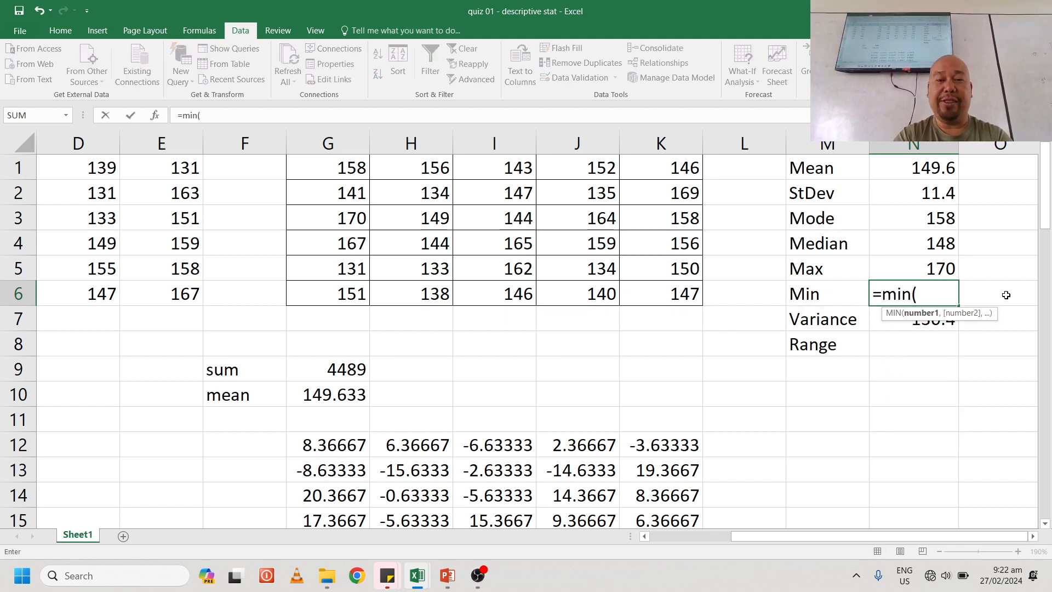
pyautogui.press('Left')
pyautogui.press('Left')
pyautogui.press('Left')
pyautogui.hotkey('shift', 'Up')
pyautogui.hotkey('shift', 'Up')
pyautogui.hotkey('shift', 'Up')
pyautogui.hotkey('shift', 'Up')
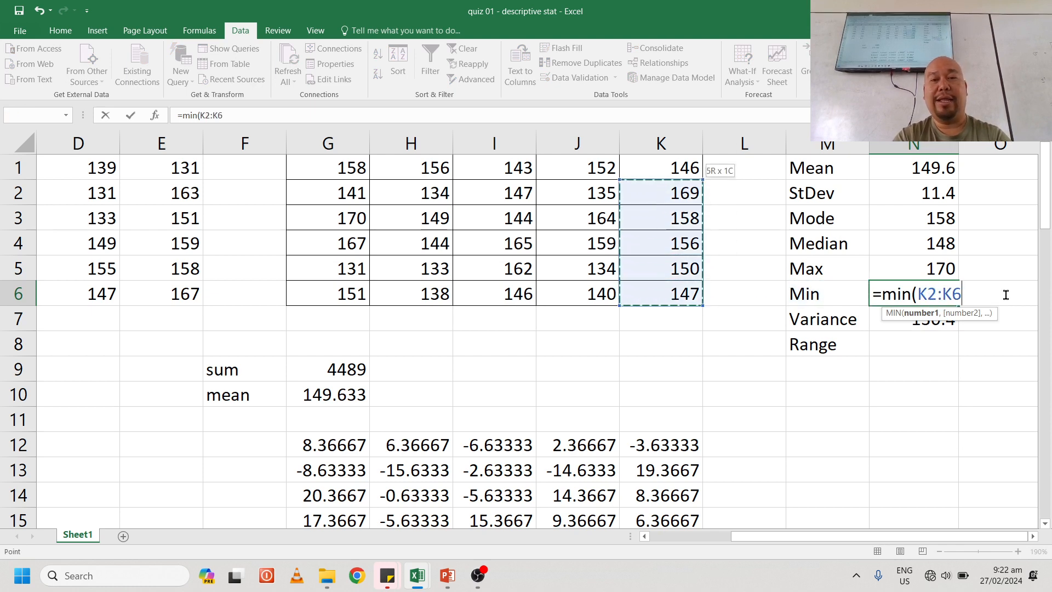
pyautogui.hotkey('shift', 'Up')
pyautogui.hotkey('shift', 'Left')
pyautogui.hotkey('shift', 'Left')
pyautogui.hotkey('shift', 'Left')
pyautogui.hotkey('shift', 'Left')
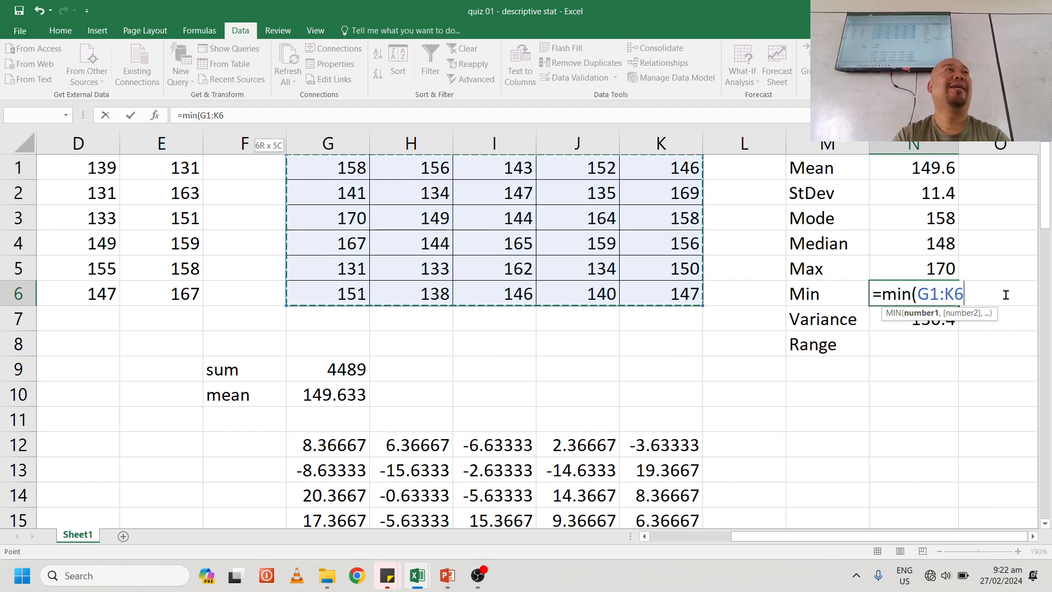
pyautogui.write(')')
pyautogui.press('Return')
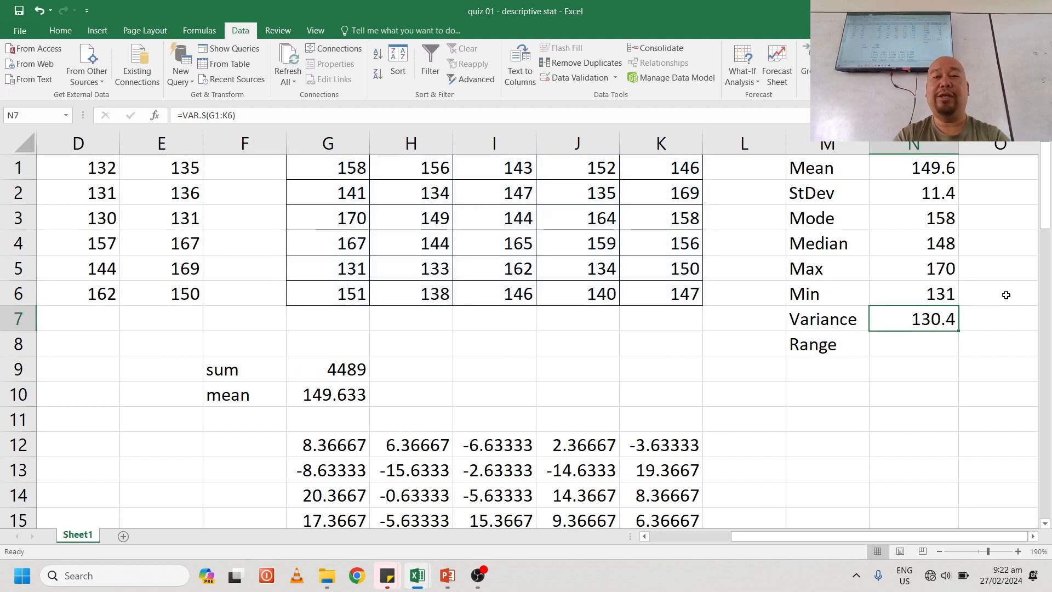
pyautogui.click(946, 294)
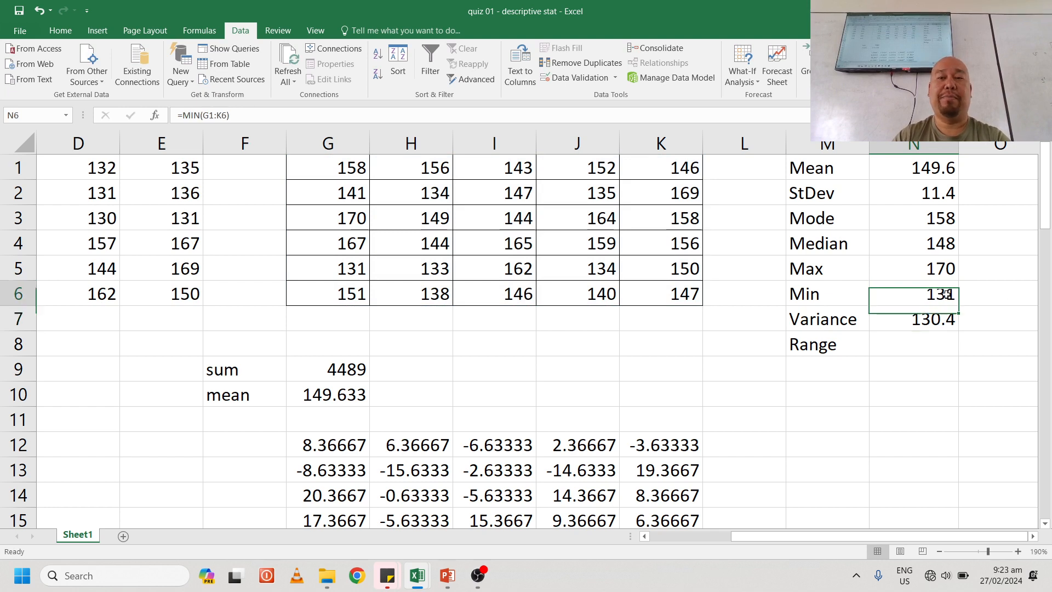
# Calculate the range in cell N8 by subtracting the minimum from the maximum with =N5-N6
pyautogui.click(933, 340)
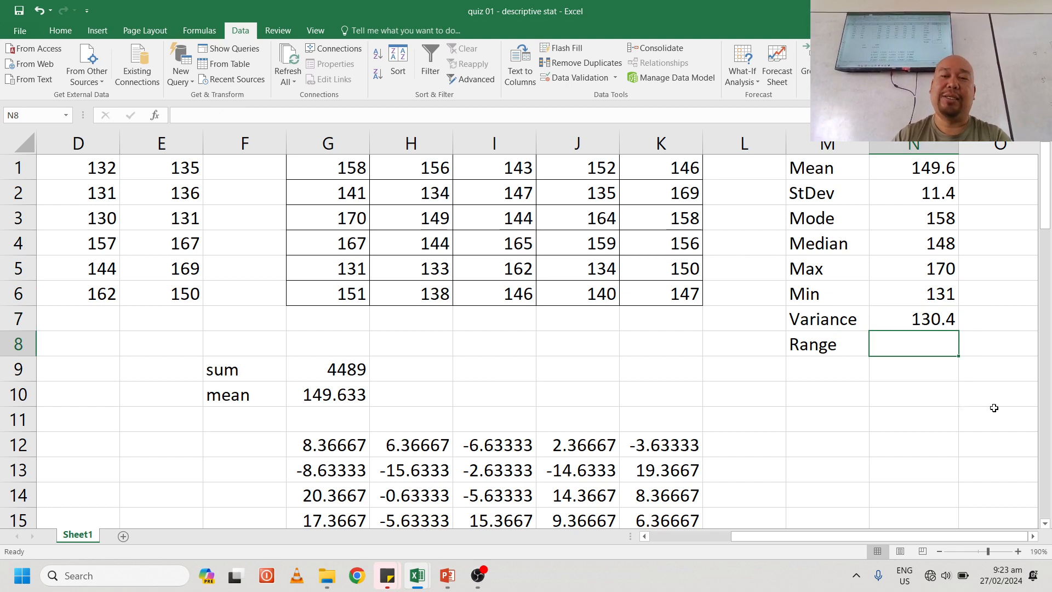
pyautogui.write('=')
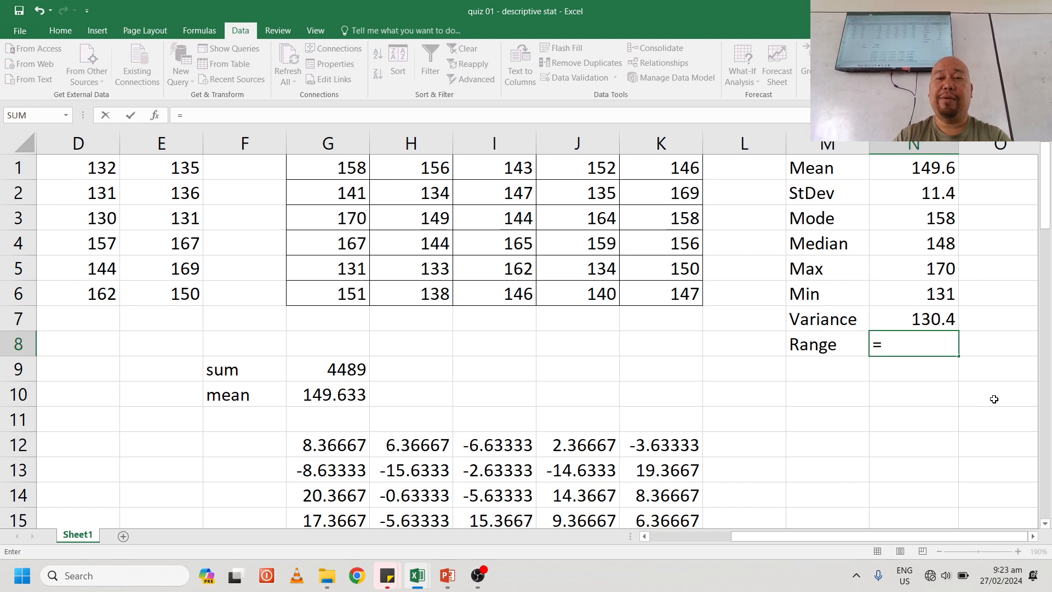
pyautogui.click(943, 268)
pyautogui.write('-')
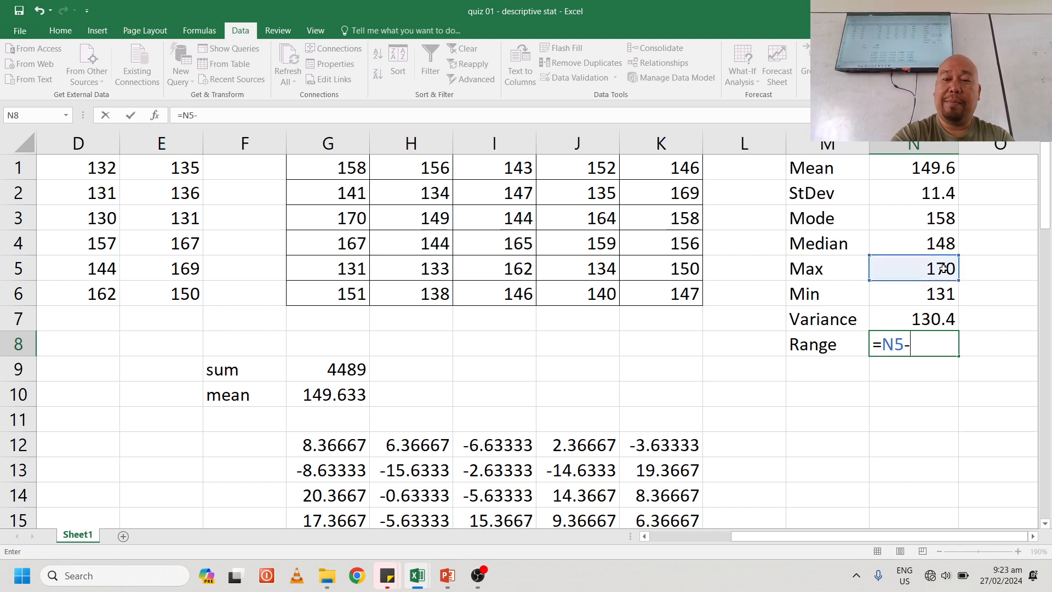
pyautogui.click(937, 296)
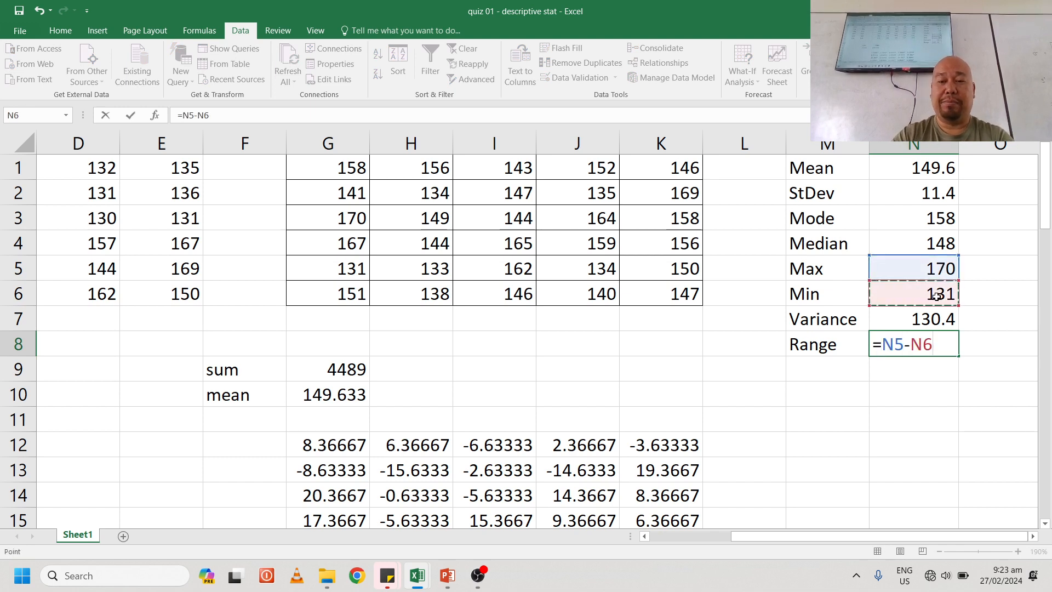
pyautogui.press('Return')
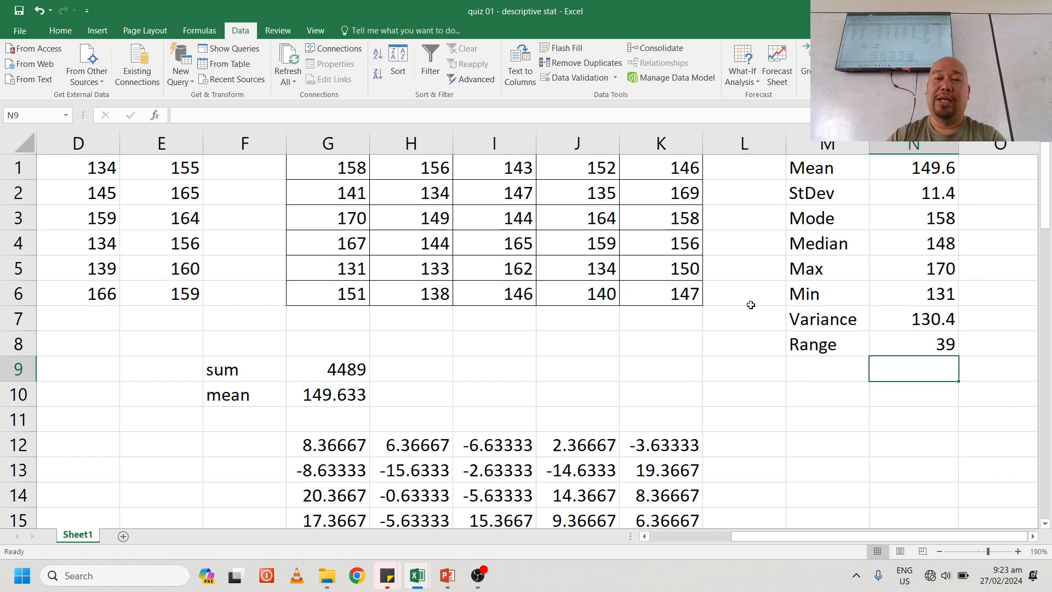
# Apply borders around and between all cells of the statistics table M1:N8
pyautogui.click(825, 169)
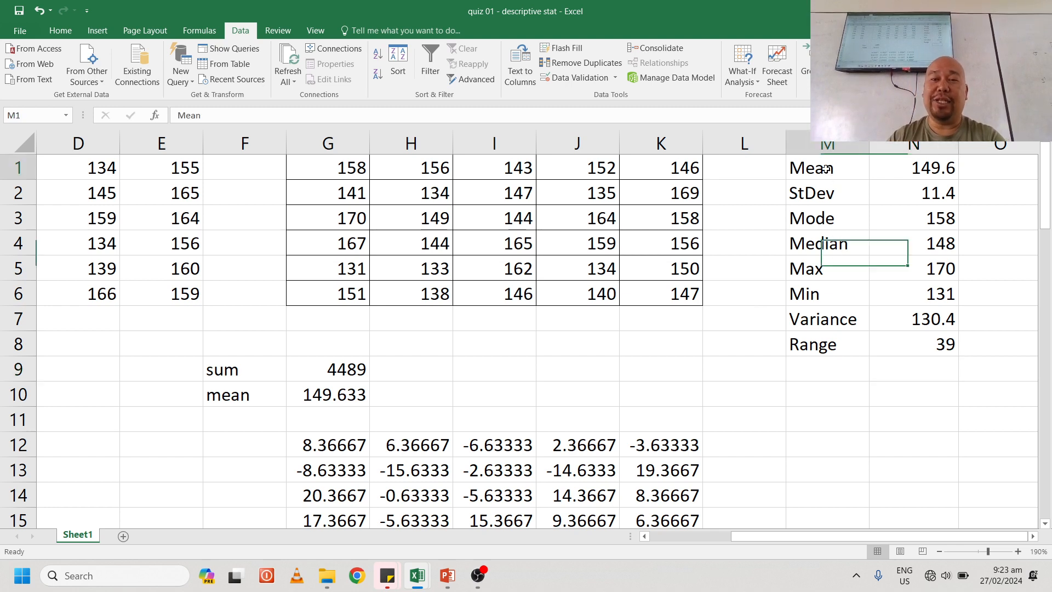
pyautogui.keyDown('shift'); pyautogui.click(916, 337); pyautogui.keyUp('shift')
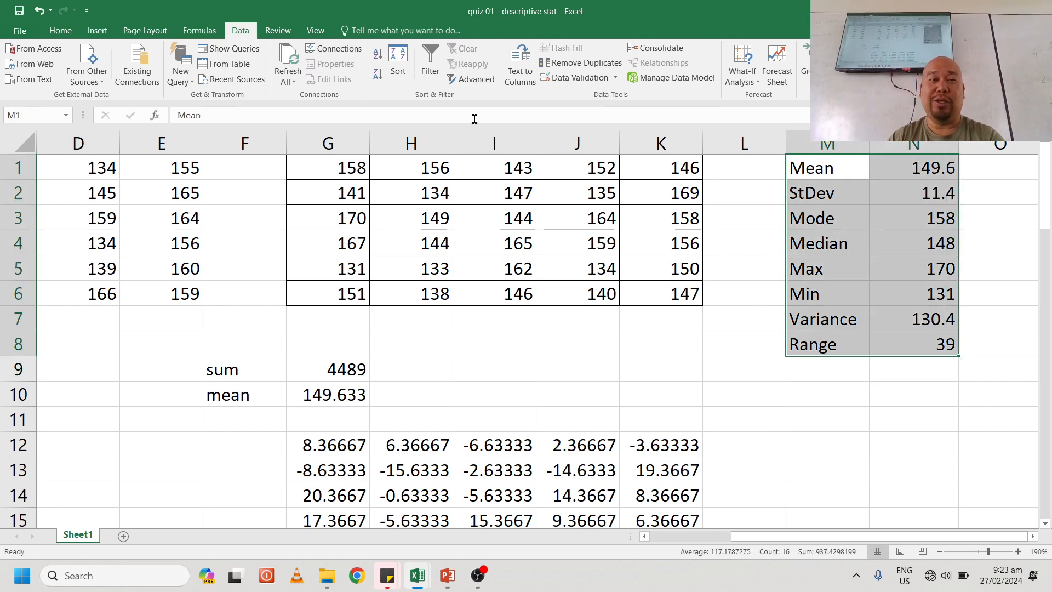
pyautogui.click(61, 30)
pyautogui.click(163, 79)
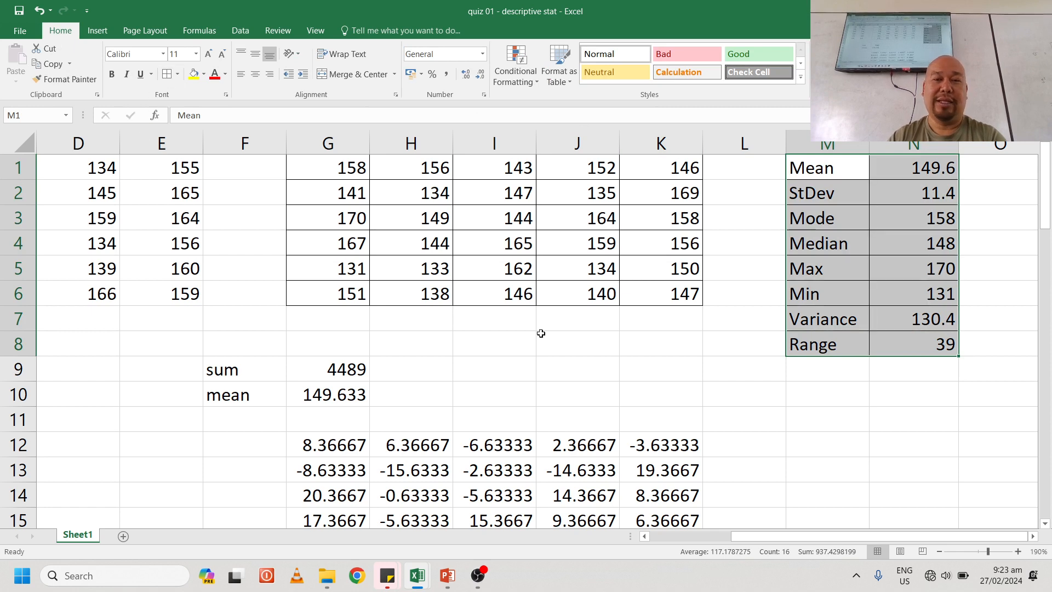
pyautogui.click(713, 411)
# Enter 1 beside Range in cell O8 and 5 beside Variance in cell O7
pyautogui.click(940, 345)
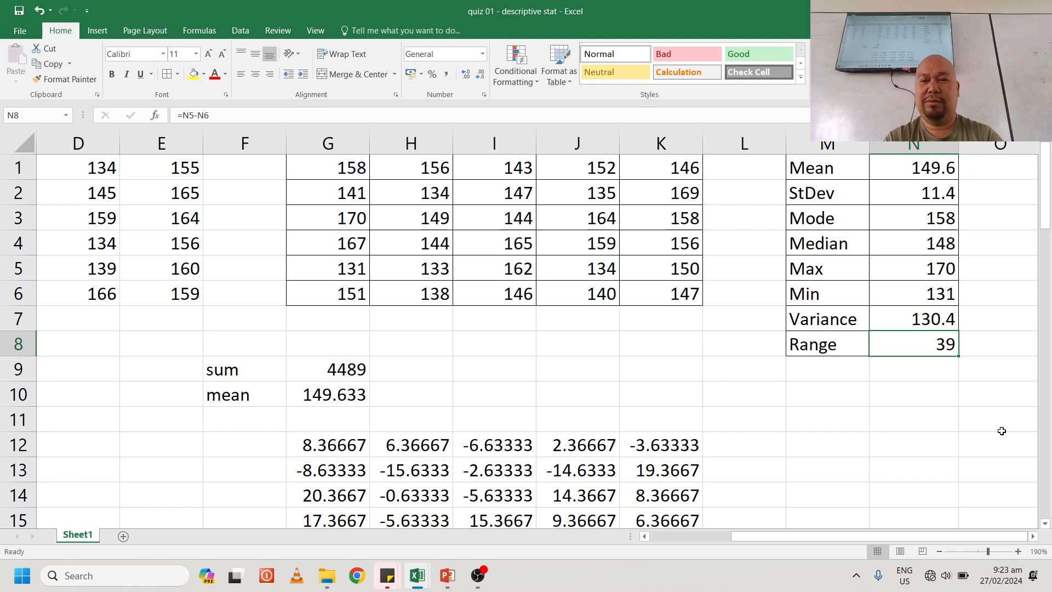
pyautogui.press('Up')
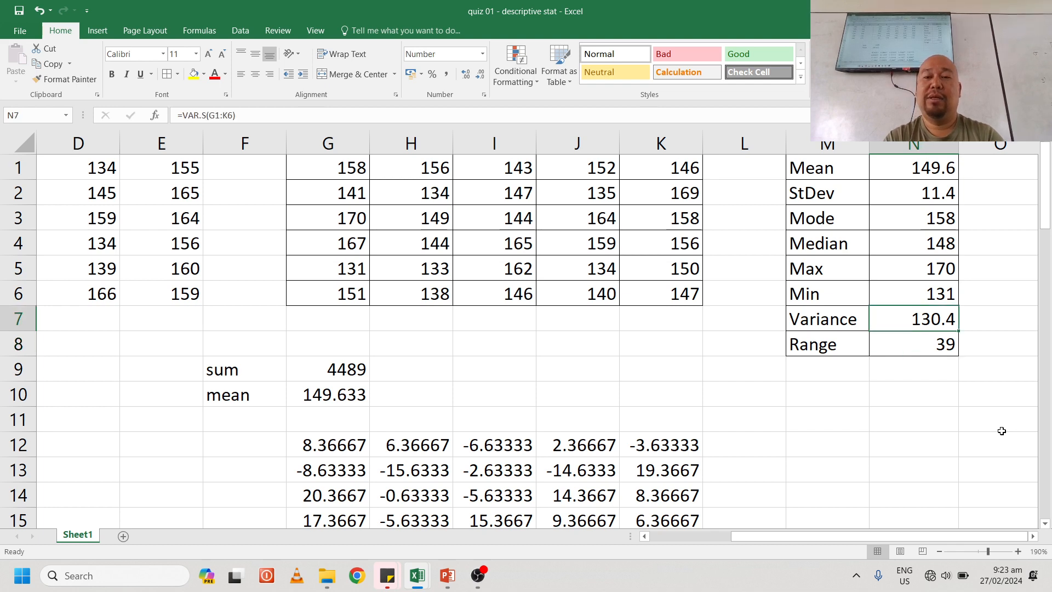
pyautogui.press('Right')
pyautogui.press('Left')
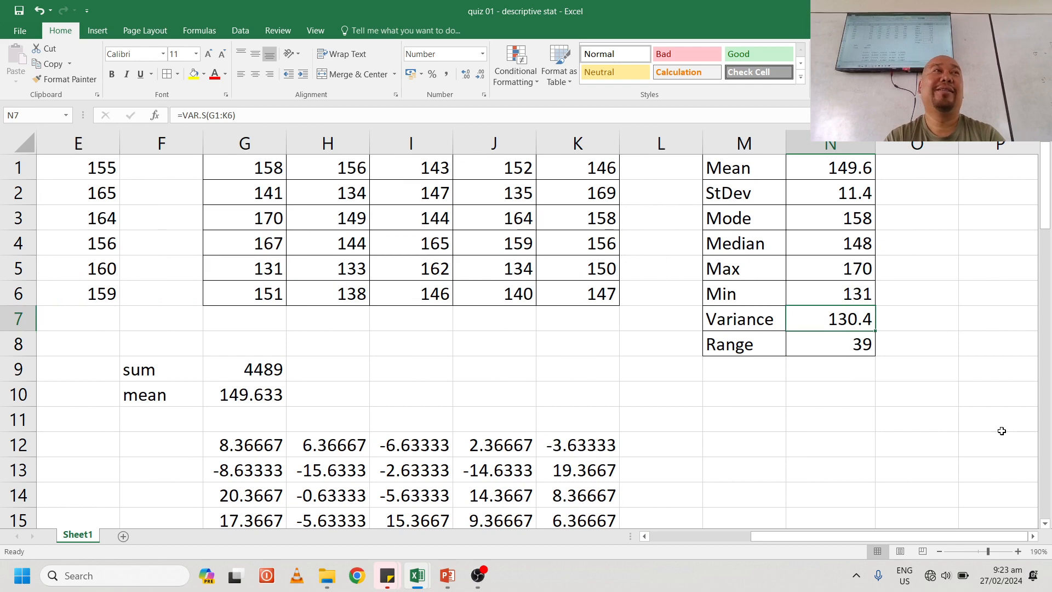
pyautogui.press('Right')
pyautogui.press('Down')
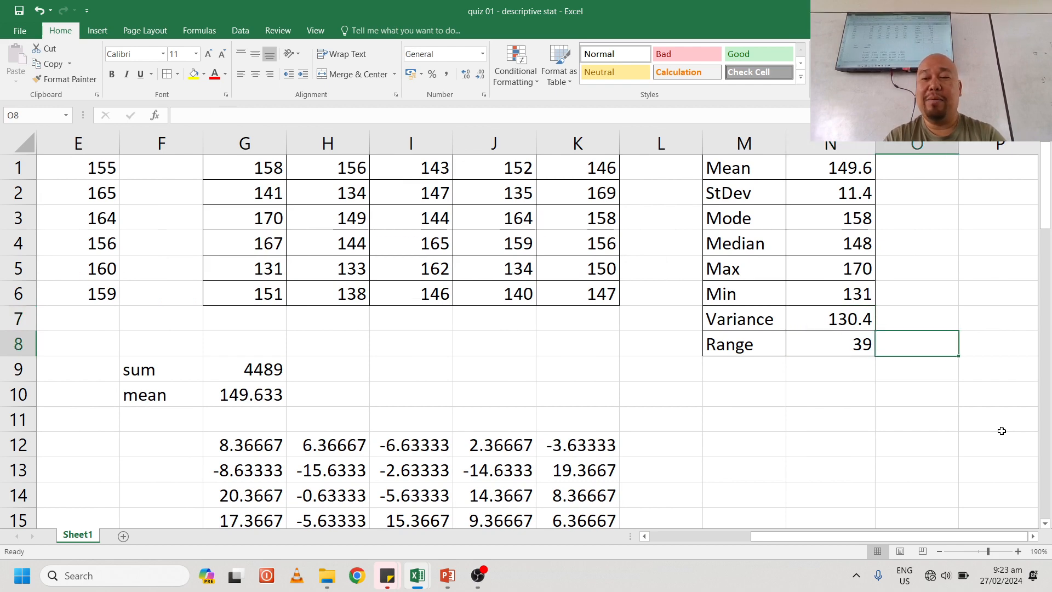
pyautogui.write('1')
pyautogui.press('Up')
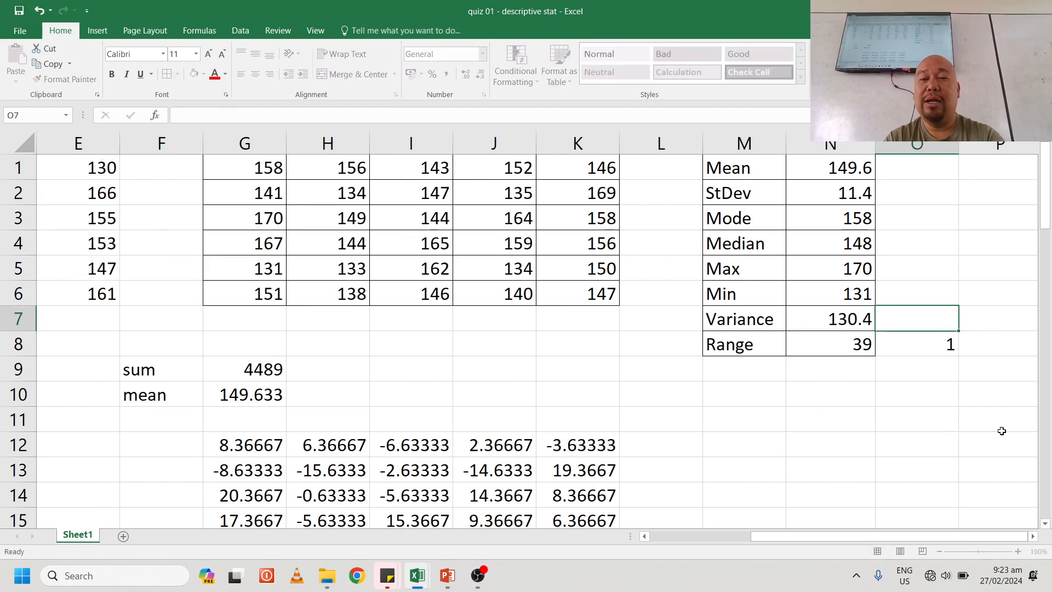
pyautogui.write('5')
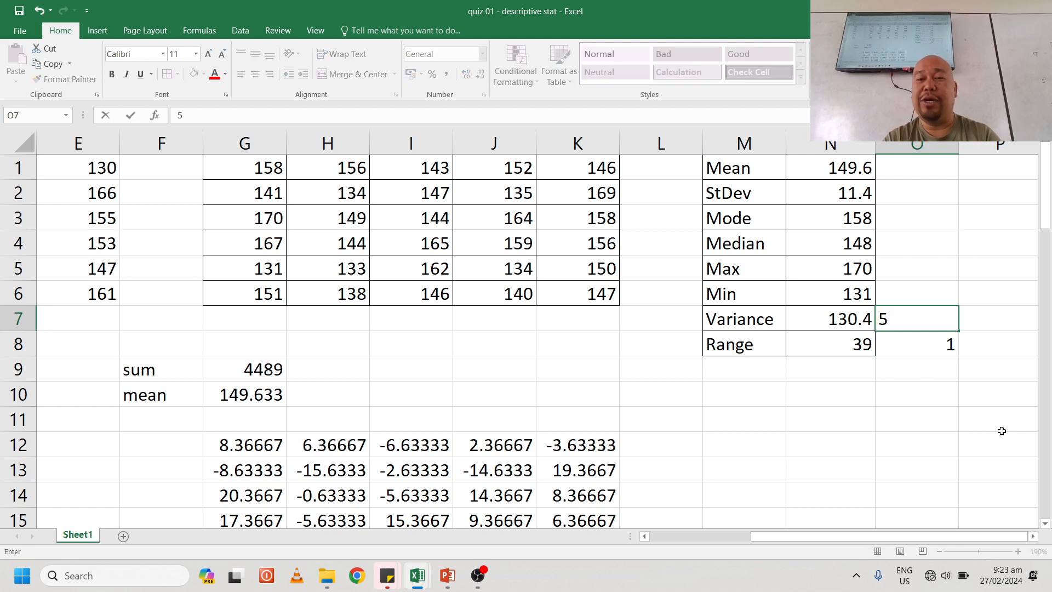
pyautogui.press('Up')
# Enter 1 beside each of Min, Max, Median and Mode, filling cells O6 up to O3
pyautogui.write('1')
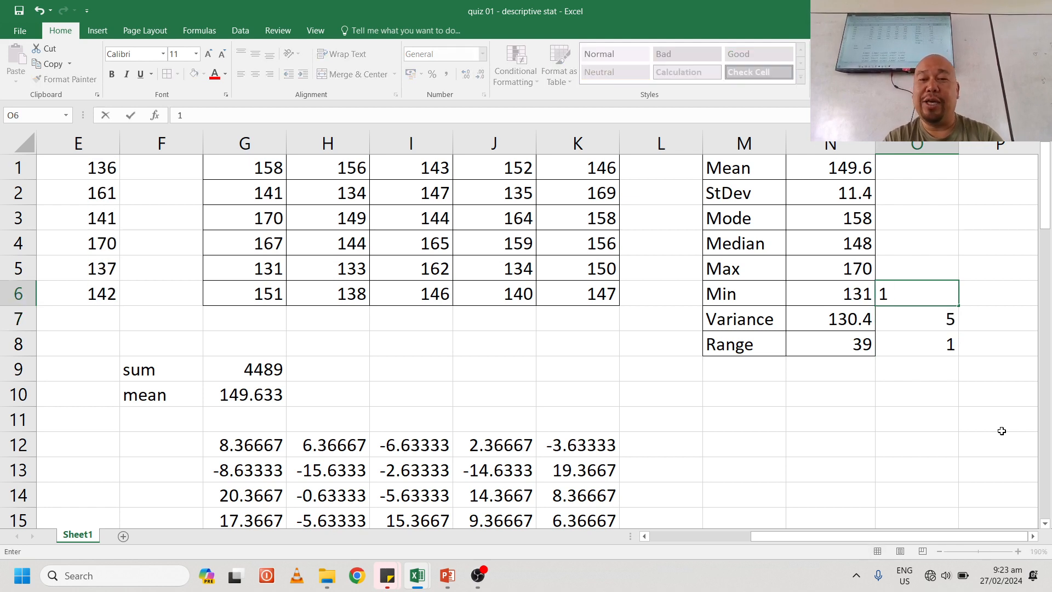
pyautogui.press('Up')
pyautogui.write('1')
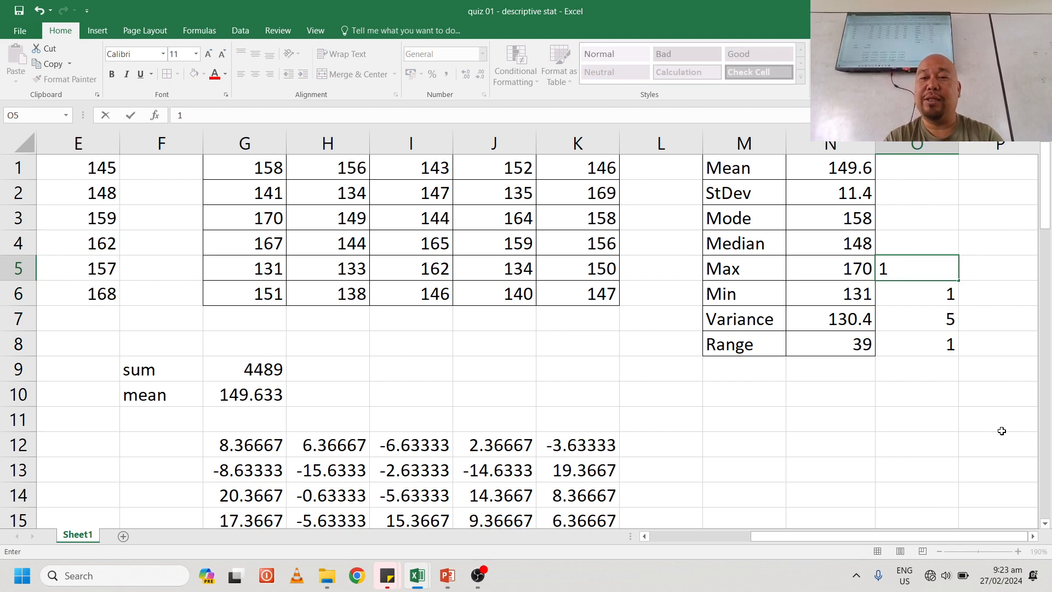
pyautogui.press('Up')
pyautogui.write('1')
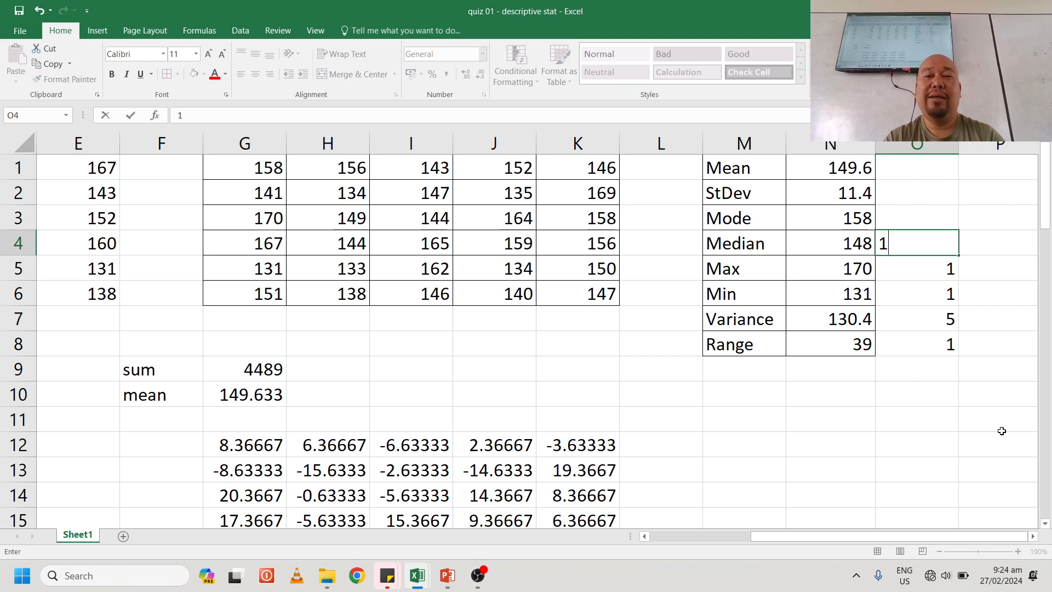
pyautogui.hotkey('ctrl', 'Return')
pyautogui.press('Up')
pyautogui.write('1')
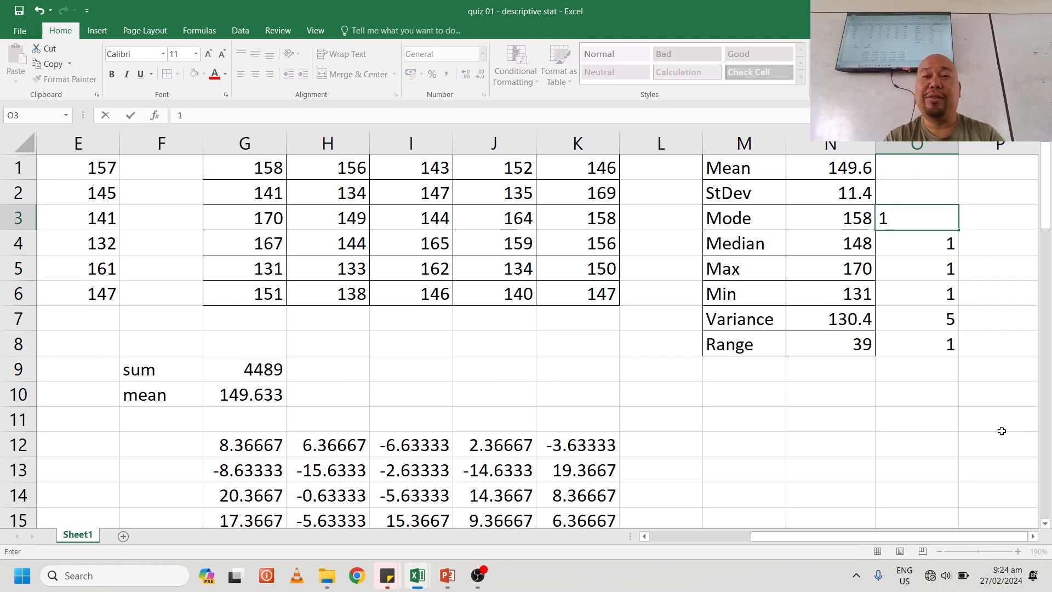
pyautogui.press('Up')
# Enter 5 beside StDev in cell O2 and change the number beside Mode in O3 to 6
pyautogui.write('5')
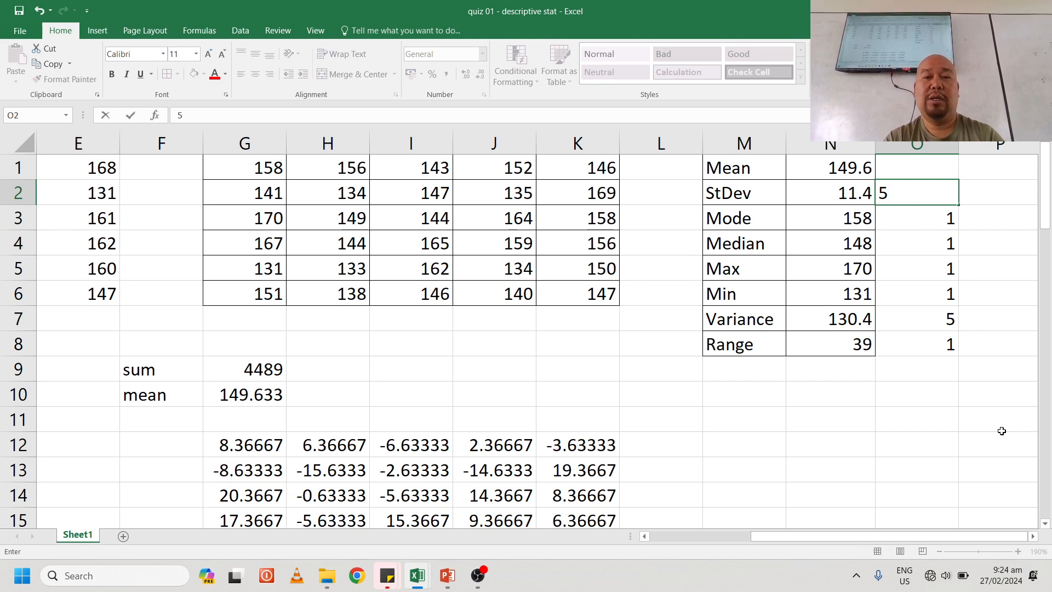
pyautogui.hotkey('shift', 'Return')
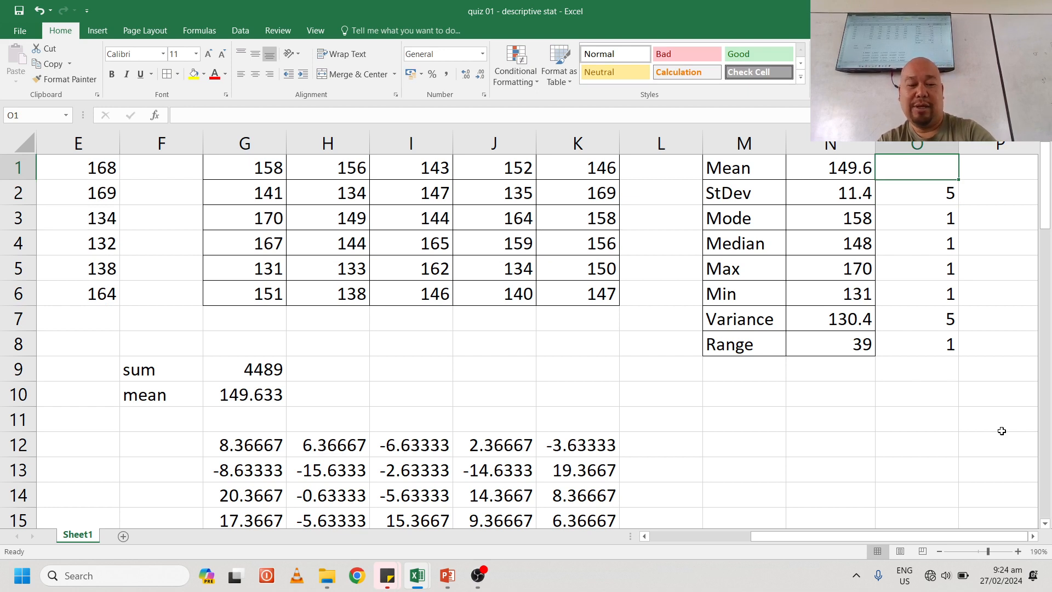
pyautogui.press('Down')
pyautogui.press('Down')
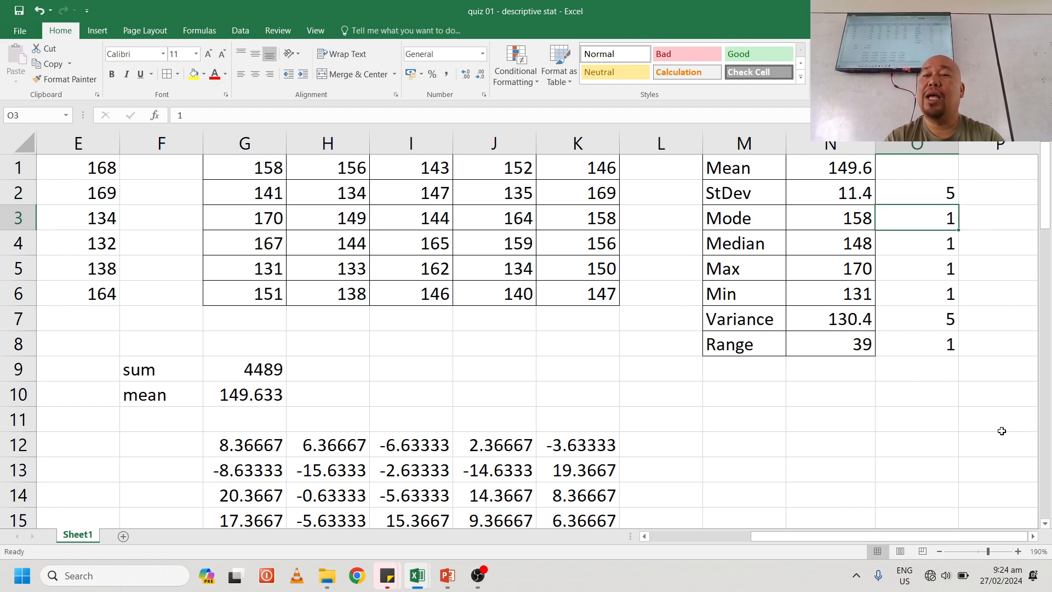
pyautogui.write('6')
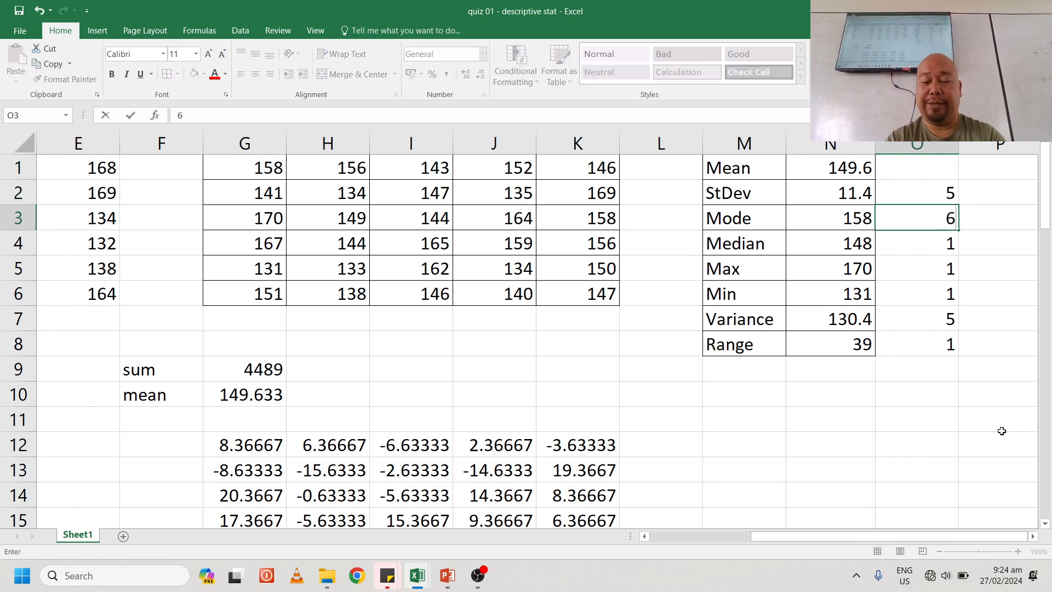
pyautogui.press('Return')
# Enter 5 beside Mean in cell O1
pyautogui.press('Up')
pyautogui.press('Up')
pyautogui.press('Up')
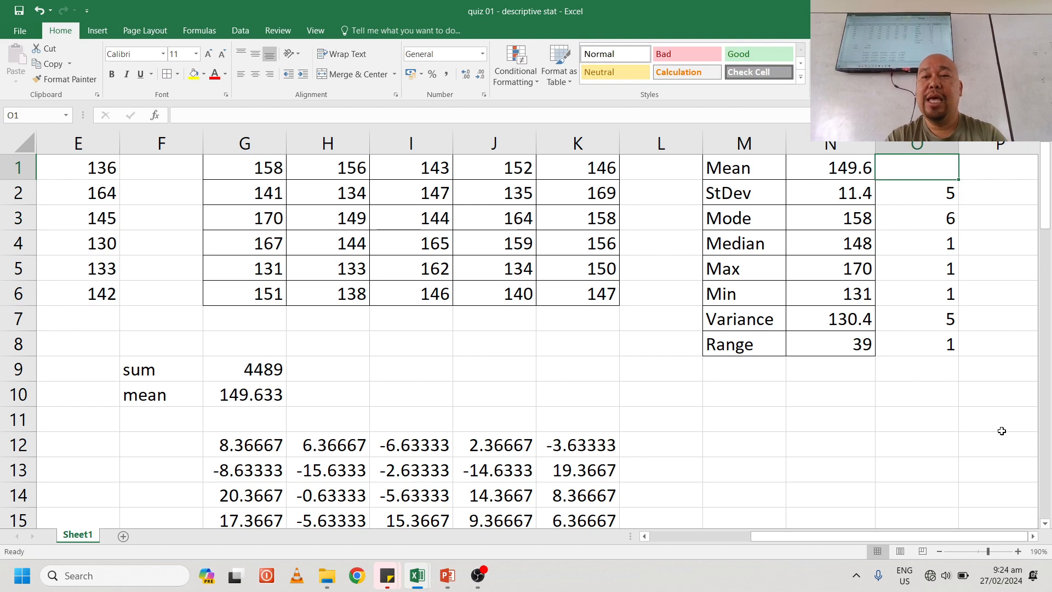
pyautogui.write('6')
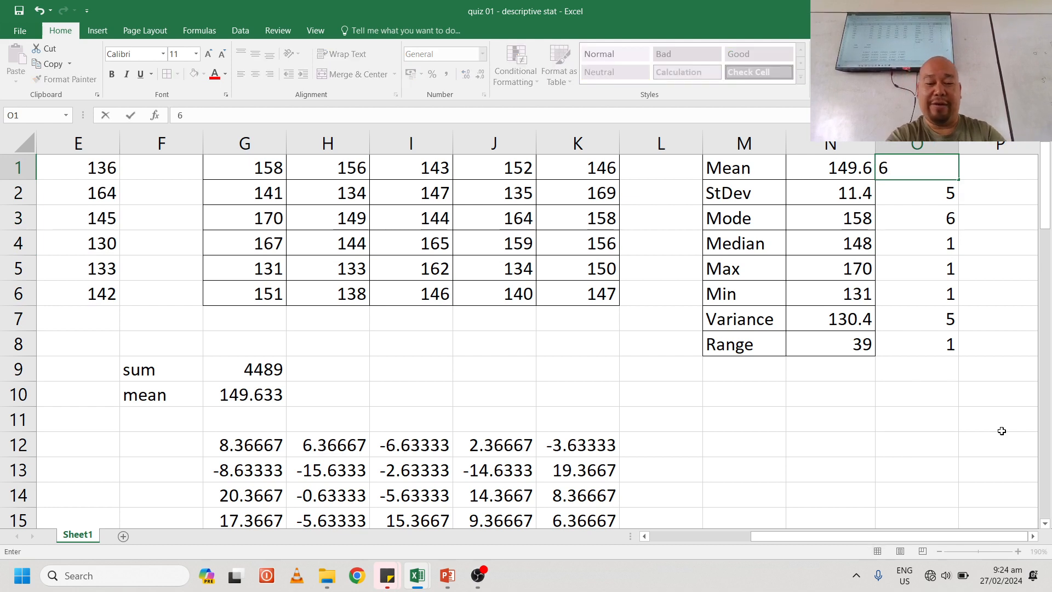
pyautogui.press('BackSpace')
pyautogui.write('5')
pyautogui.press('Return')
pyautogui.press('Down')
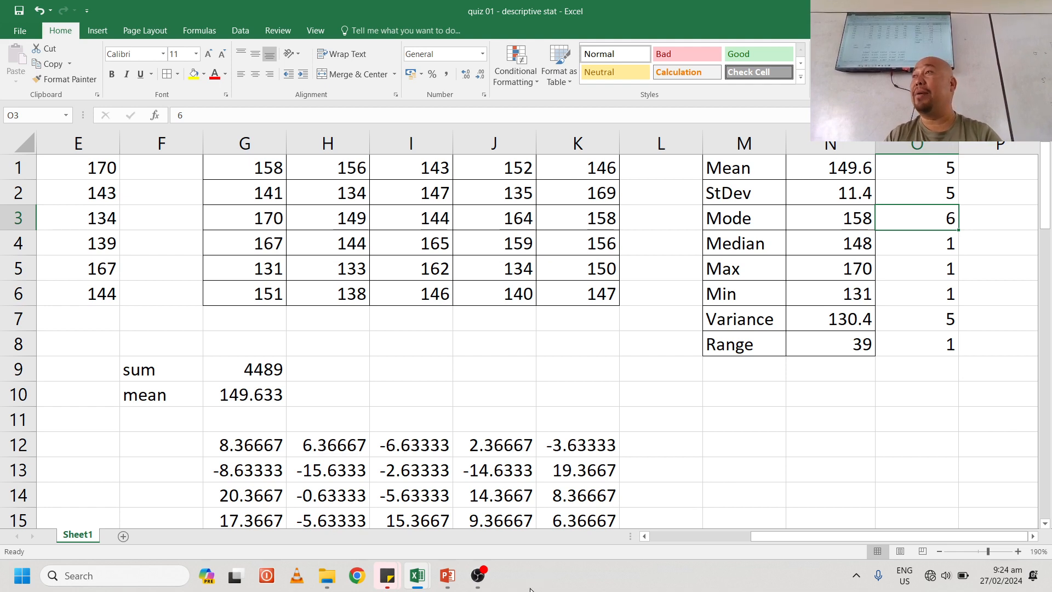
pyautogui.click(479, 579)
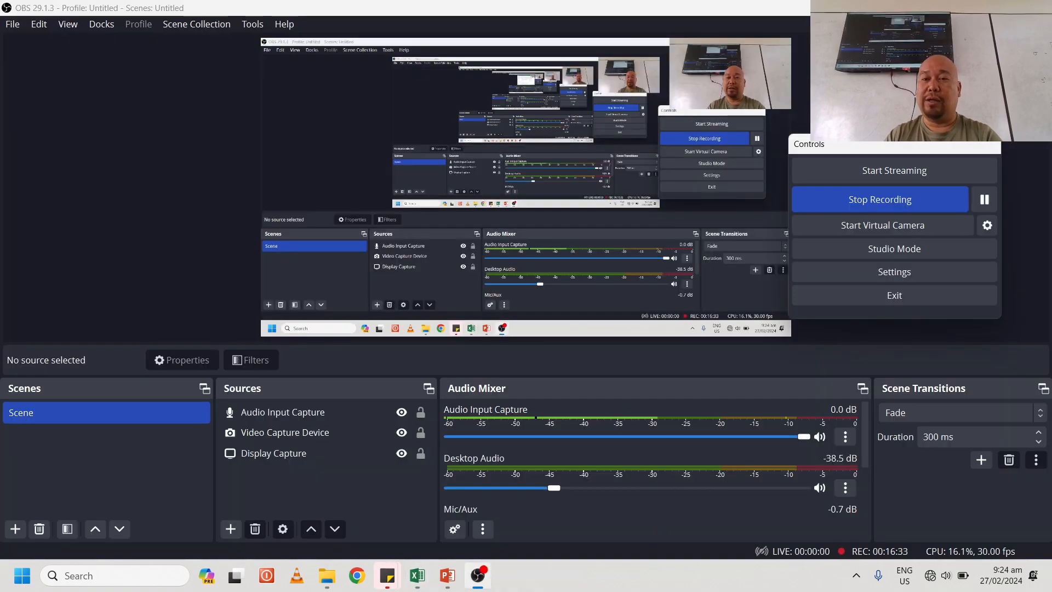